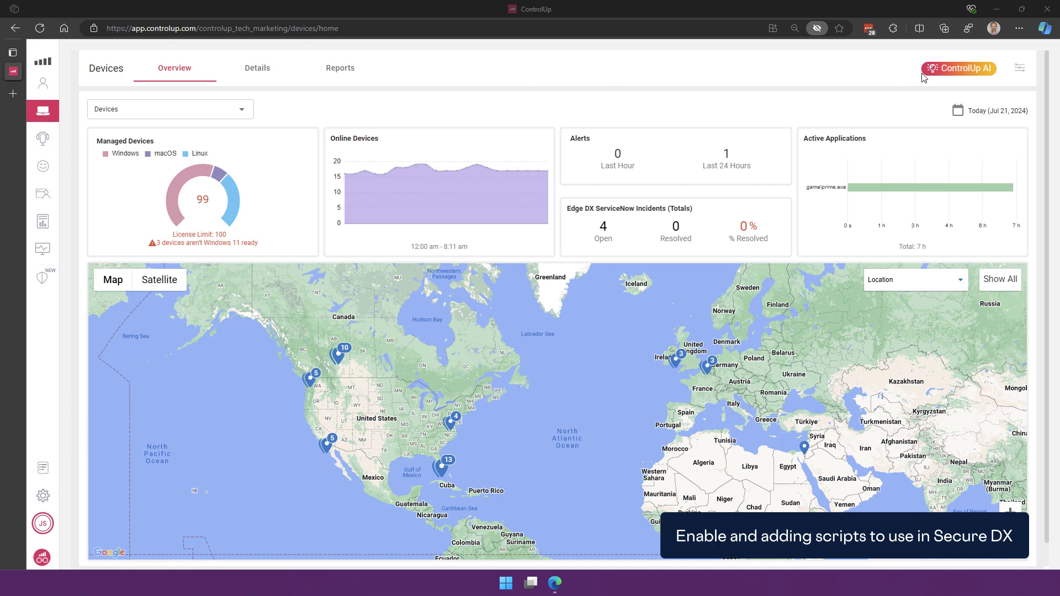
# Open the Web Console settings in the devices configuration and review the Secure DX Scripts option.
pyautogui.click(1024, 69)
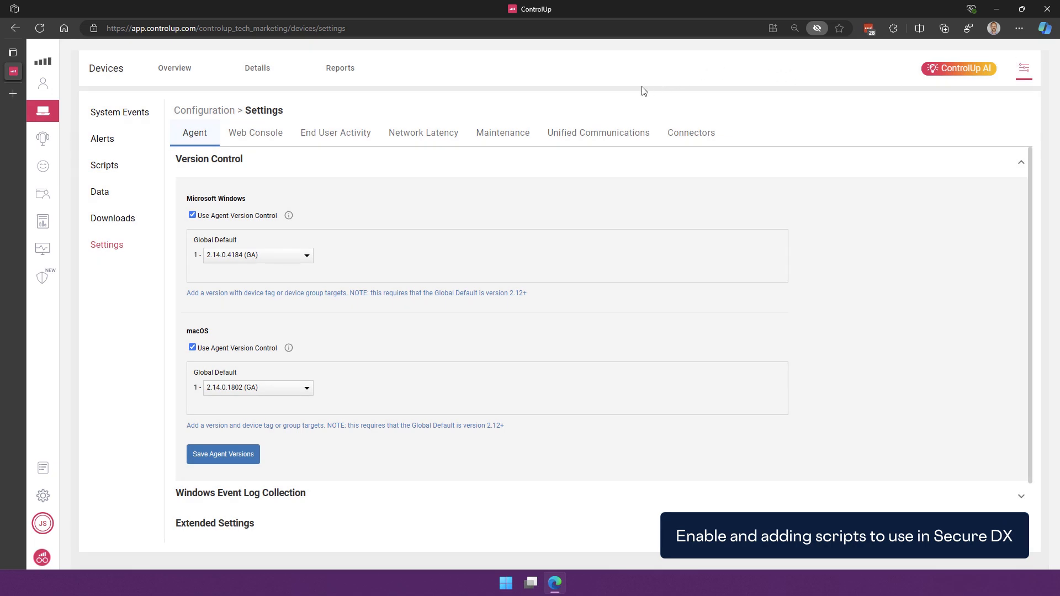
pyautogui.click(259, 141)
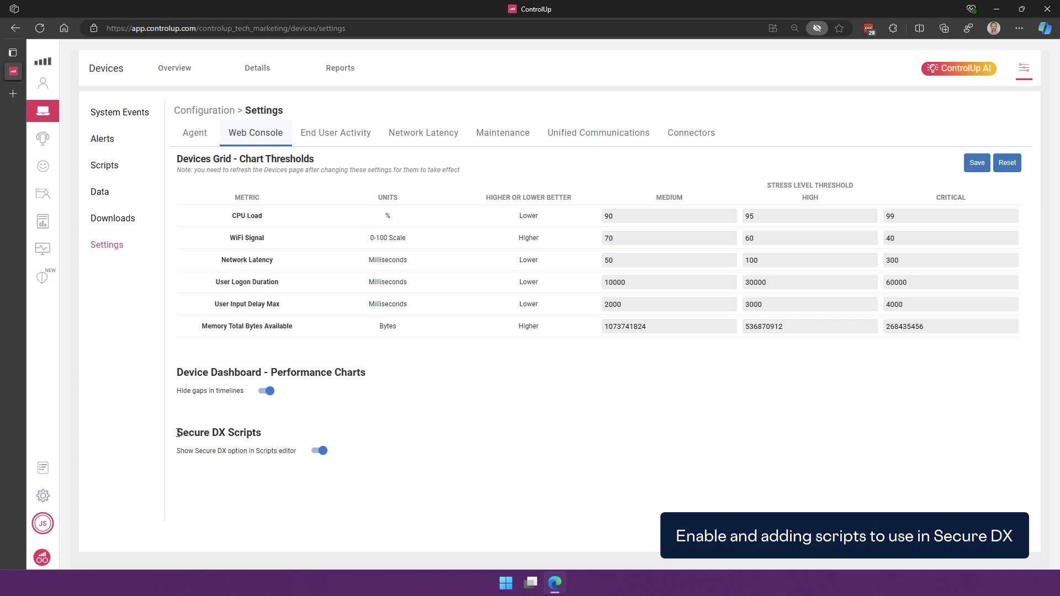
pyautogui.moveTo(177, 433); pyautogui.dragTo(263, 436)
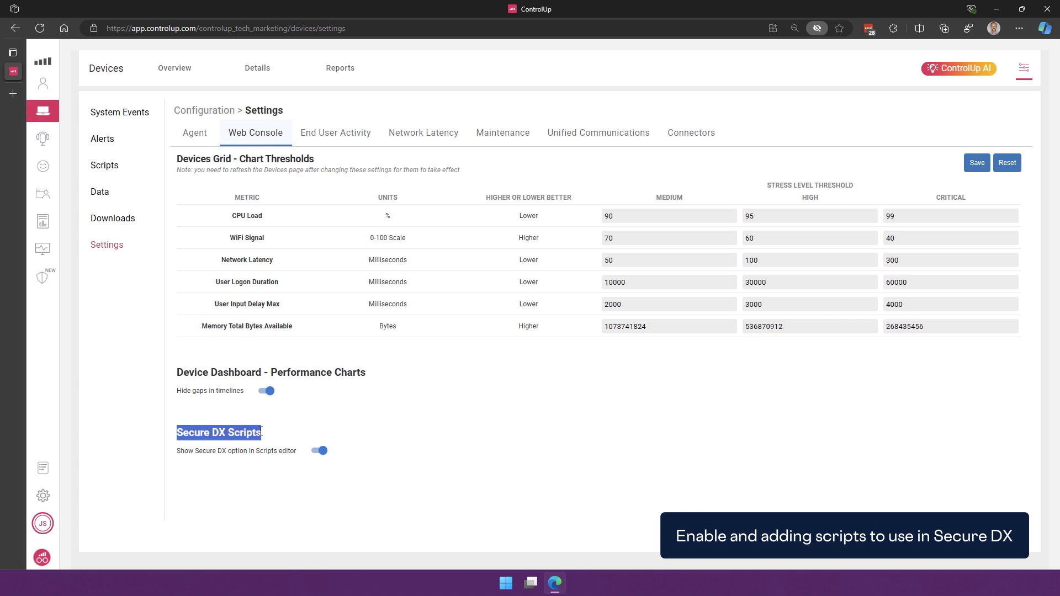
pyautogui.click(224, 441)
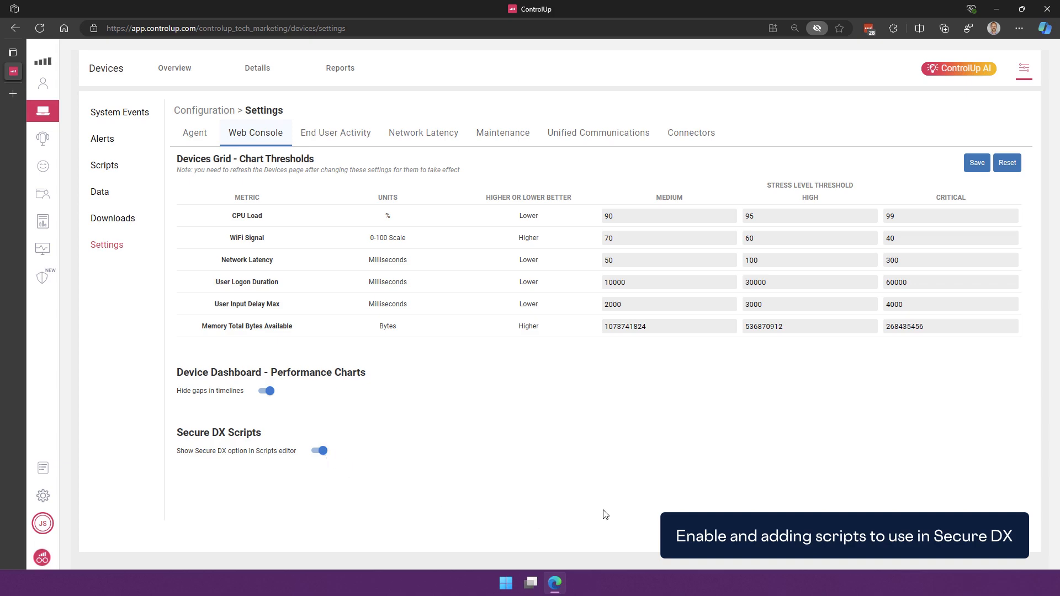
# Start a new script for the Secure DX product, check its language options, and return to the script list without saving.
pyautogui.click(114, 168)
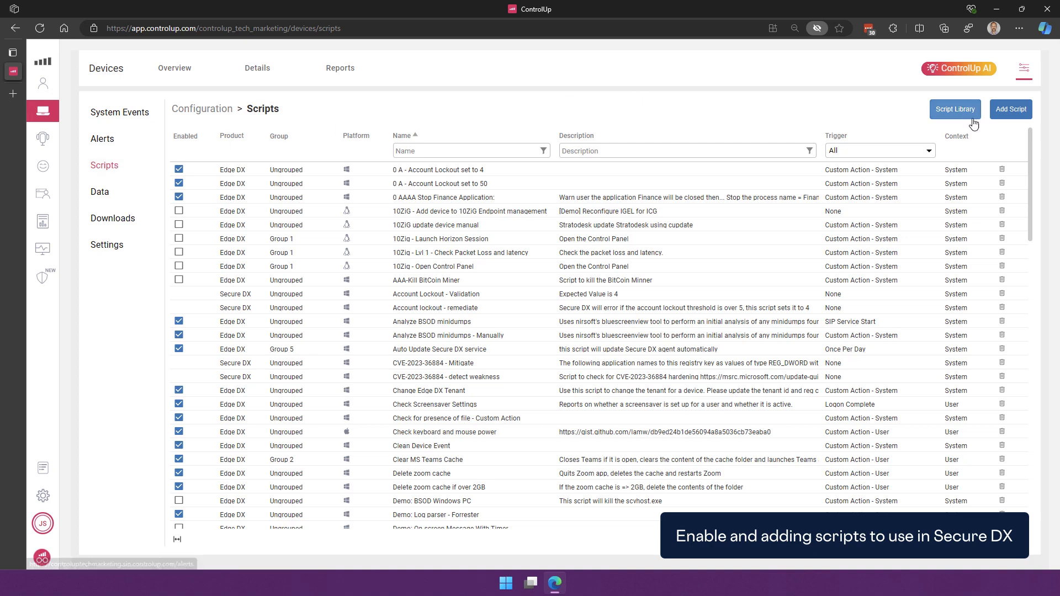
pyautogui.click(1019, 111)
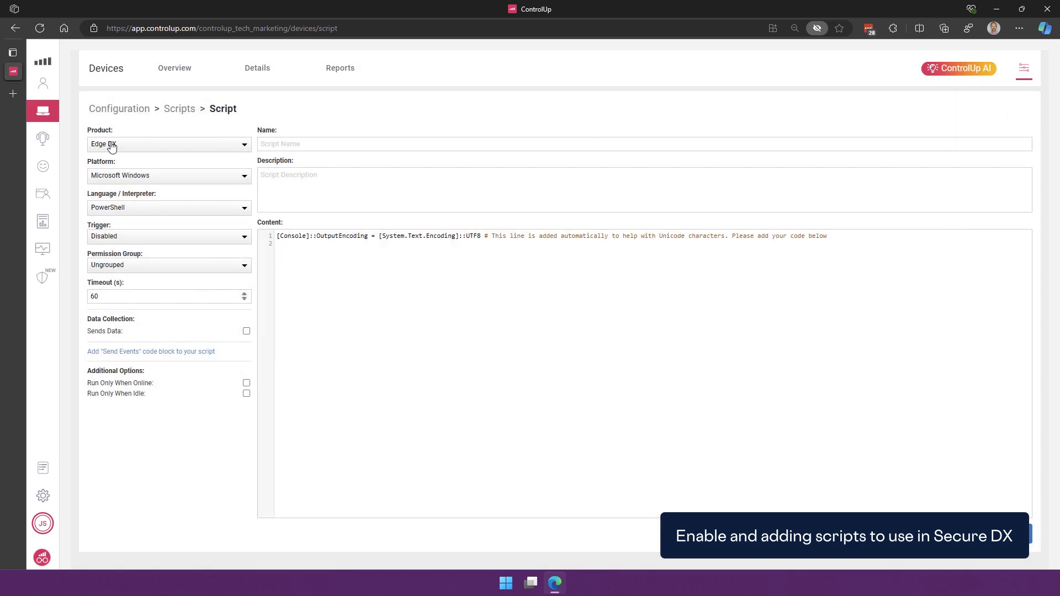
pyautogui.click(112, 145)
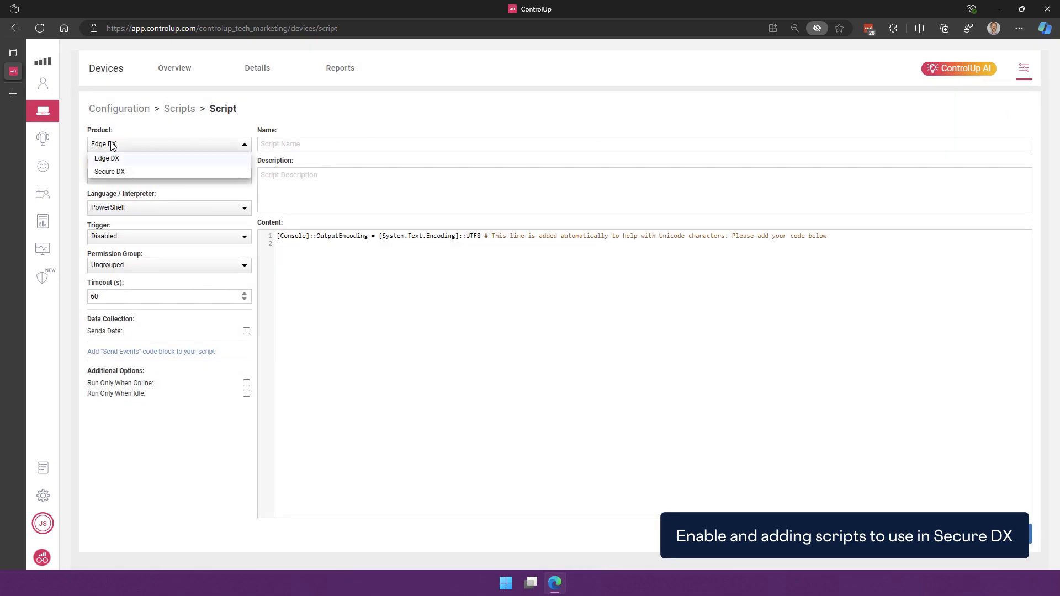
pyautogui.click(118, 176)
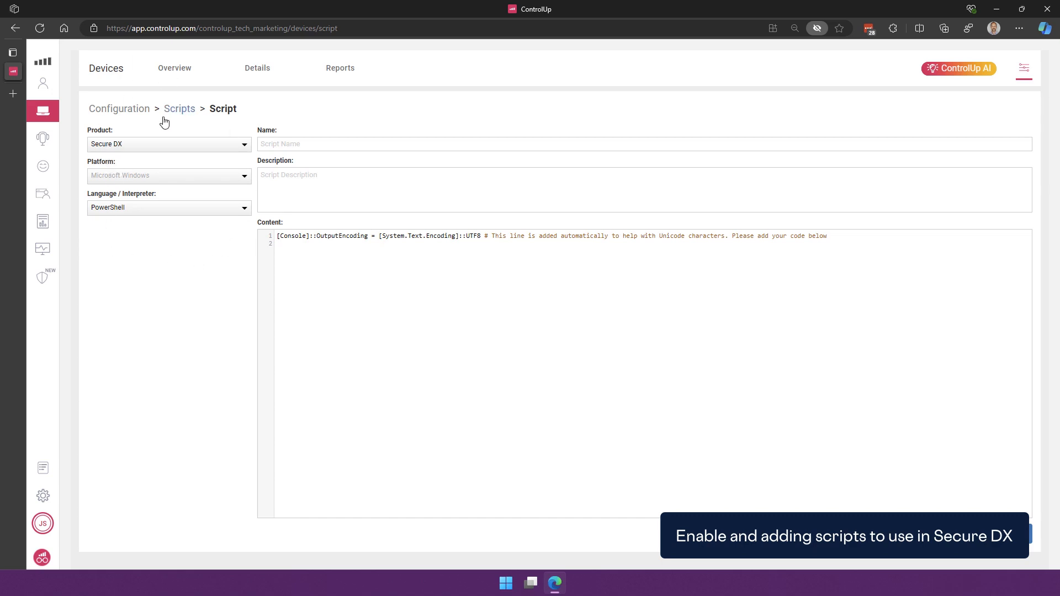
pyautogui.click(205, 214)
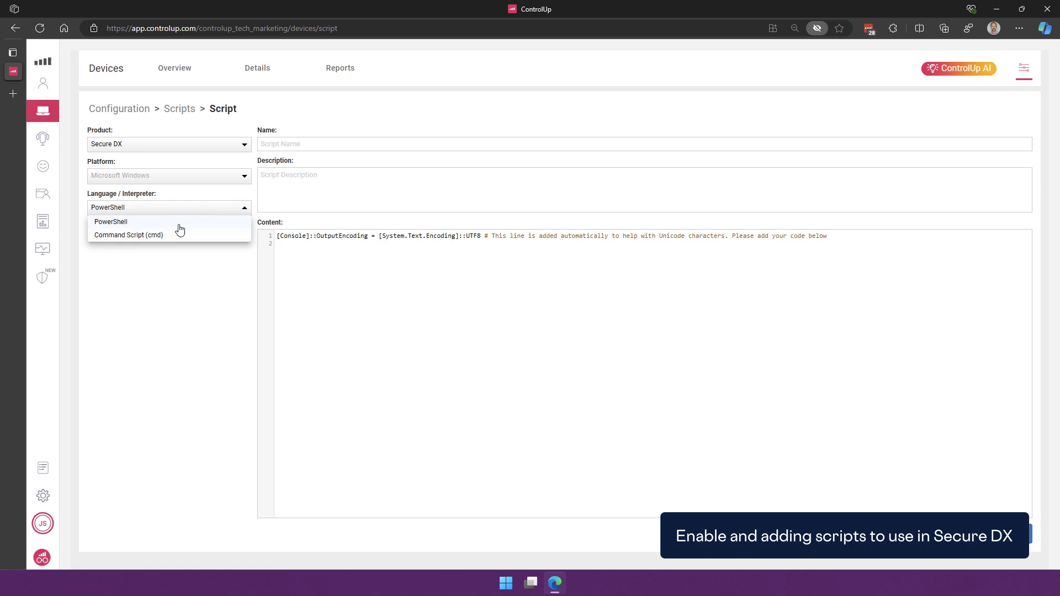
pyautogui.click(164, 291)
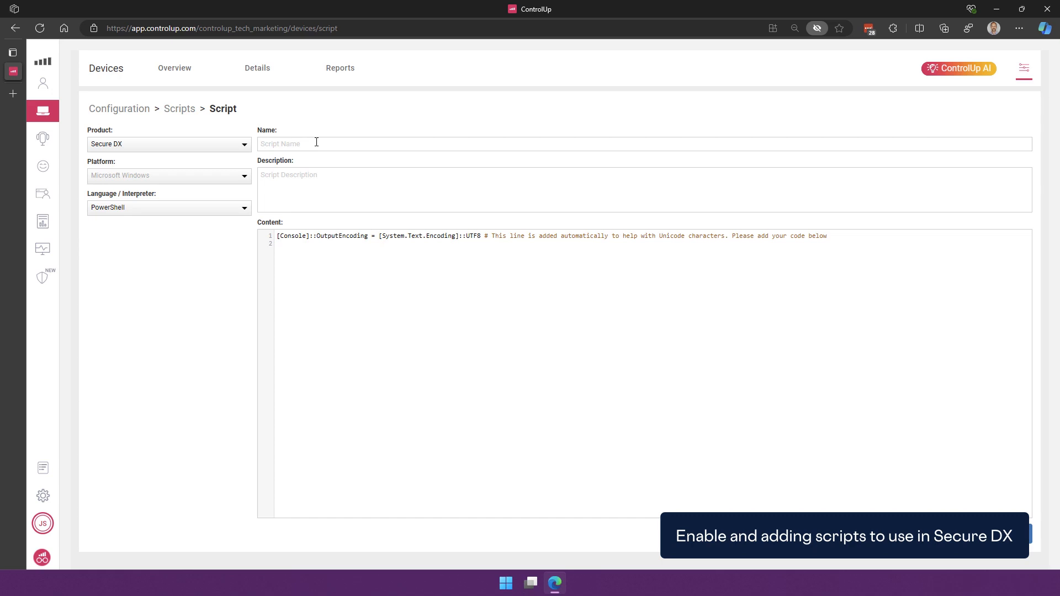
pyautogui.click(317, 144)
pyautogui.click(187, 111)
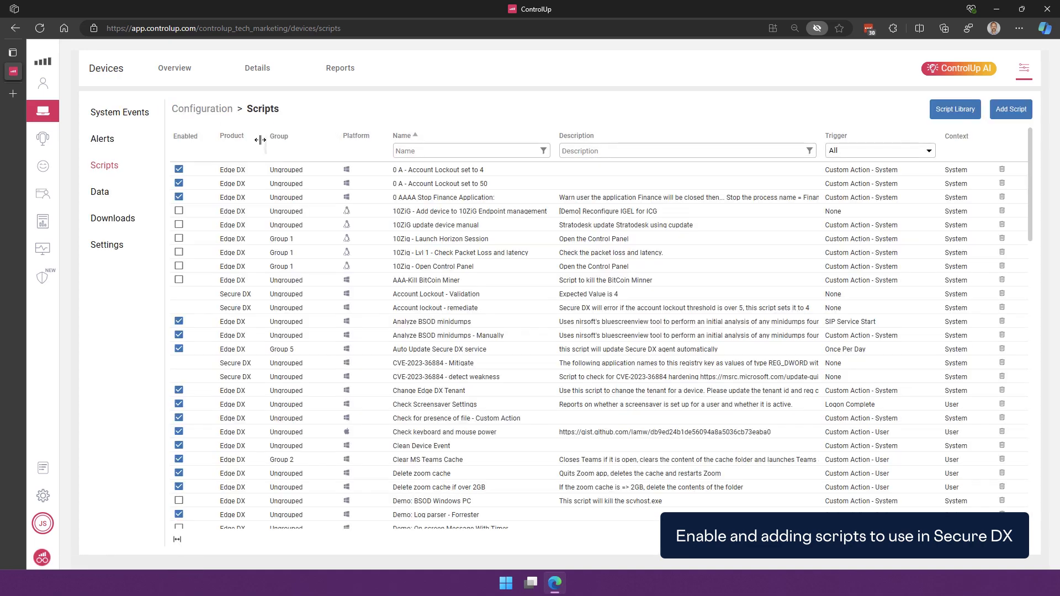
# Sort the scripts by product with Secure DX first and open the "SDX Remediation - Install Crowdstrike" script.
pyautogui.click(237, 137)
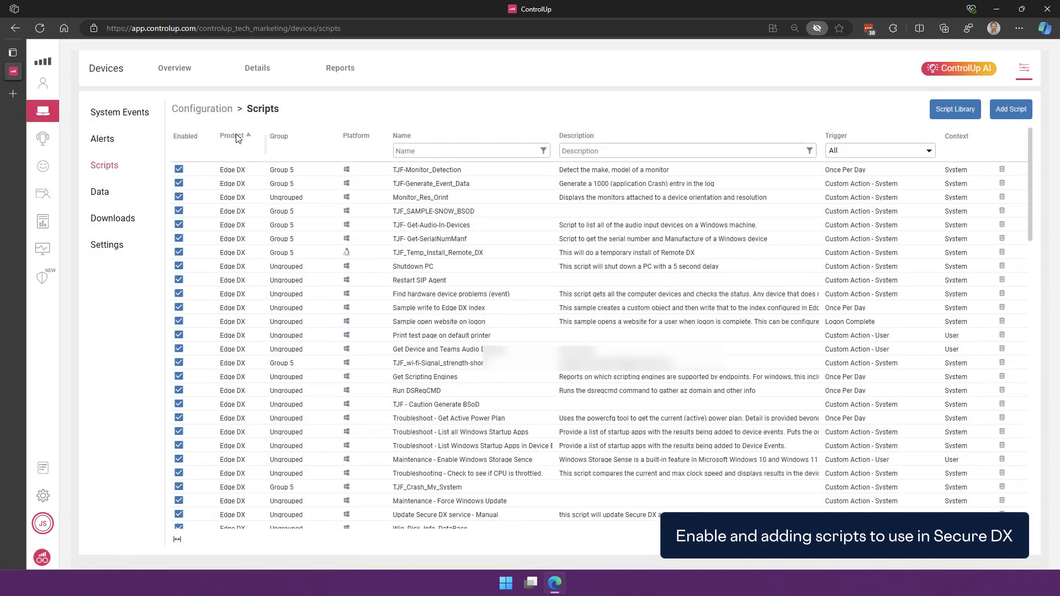
pyautogui.click(237, 137)
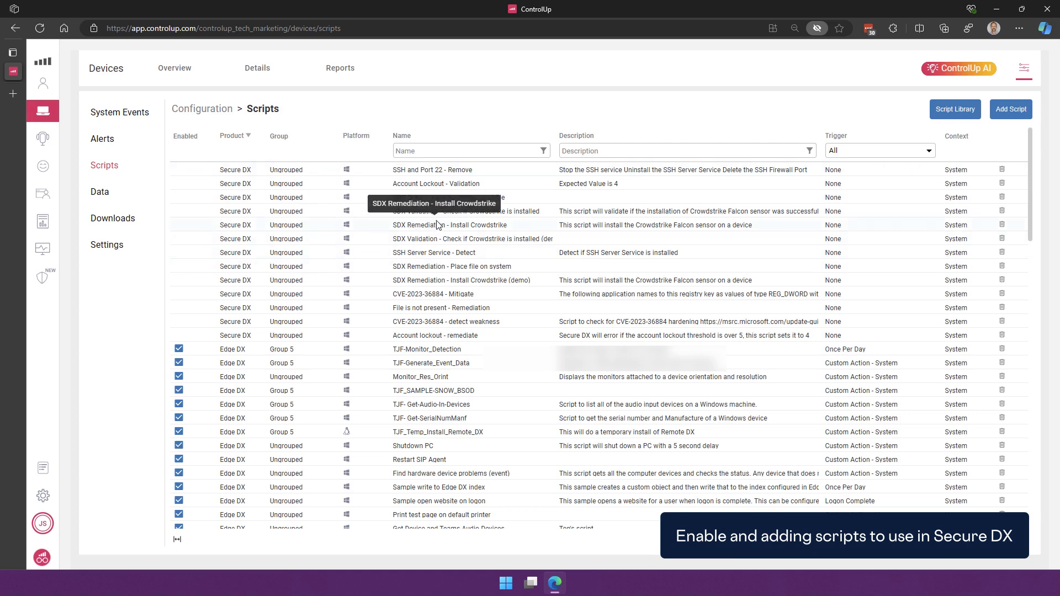
pyautogui.click(476, 229)
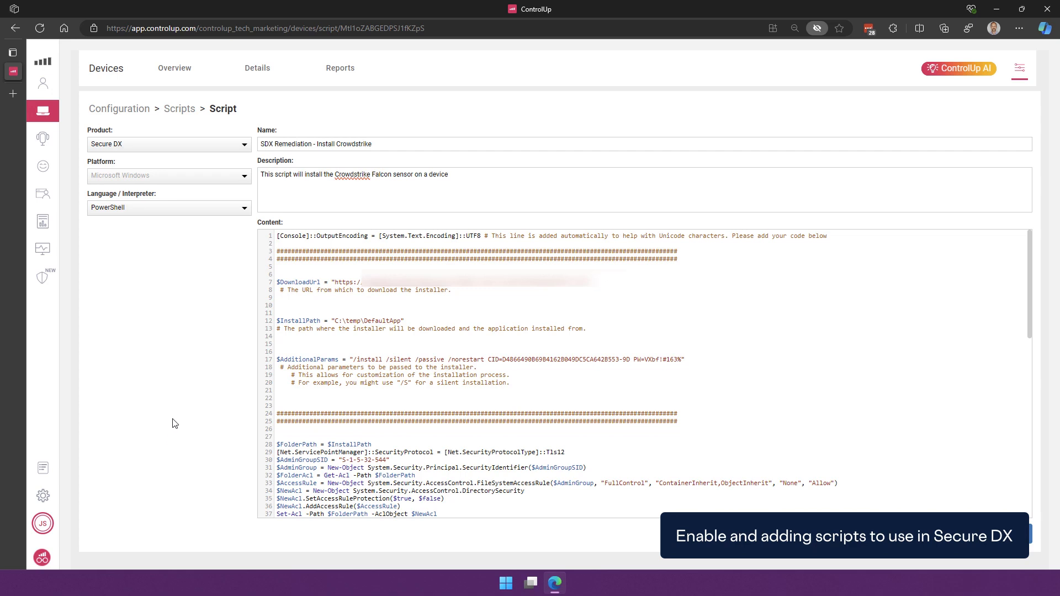
# Return to the scripts list, sort it with Secure DX first, and open "SDX Validation - Check if Crowdstrike is installed".
pyautogui.click(181, 112)
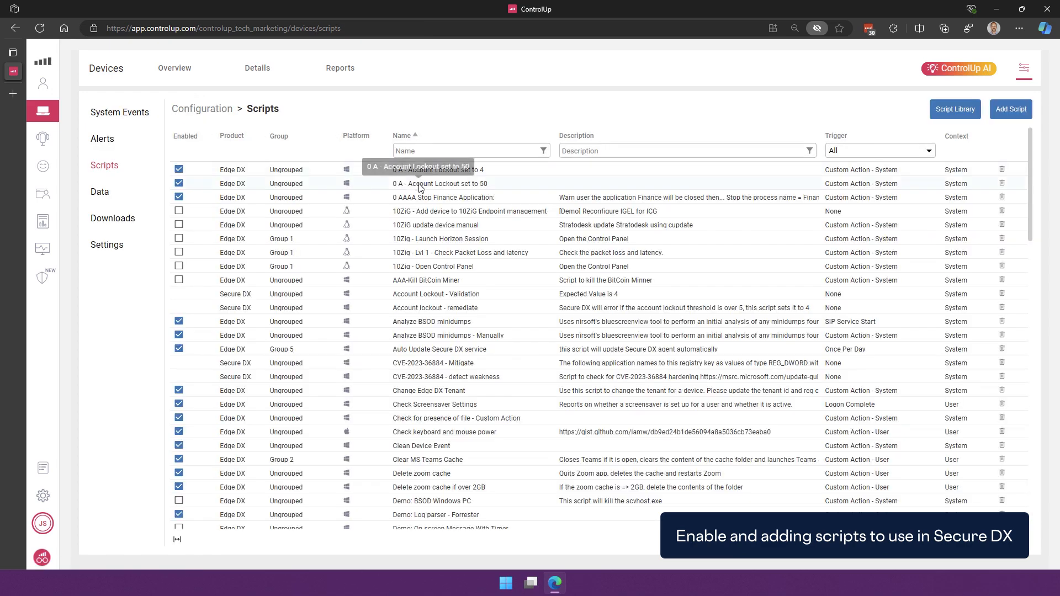
pyautogui.click(235, 138)
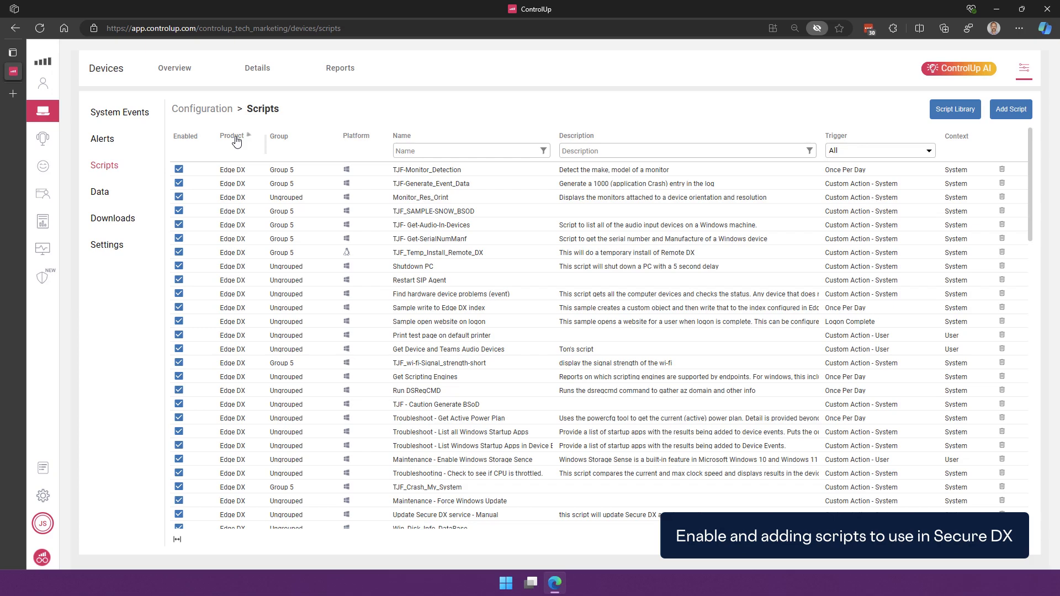
pyautogui.click(237, 140)
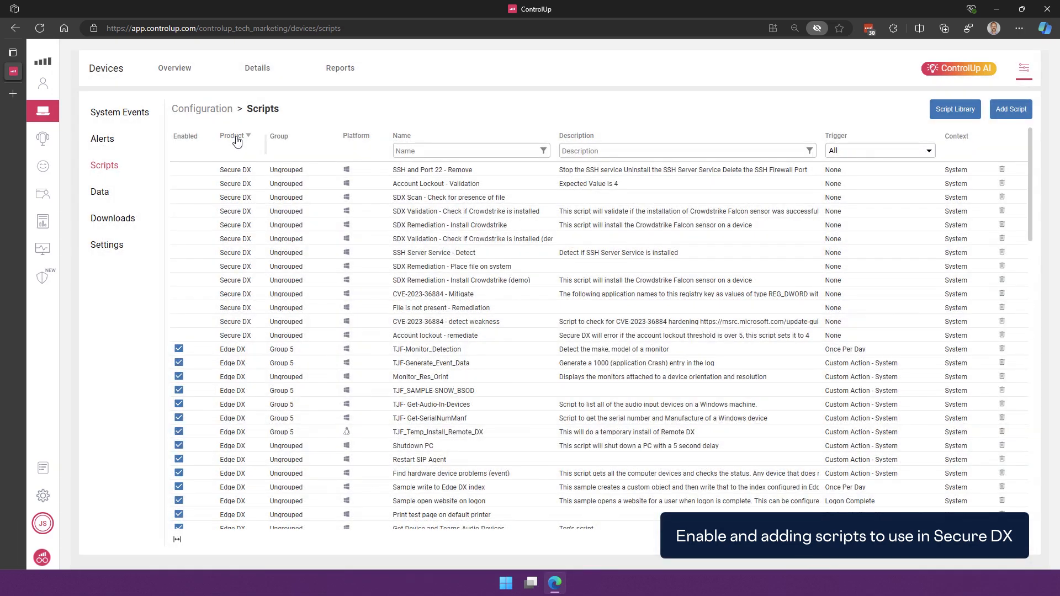
pyautogui.click(458, 210)
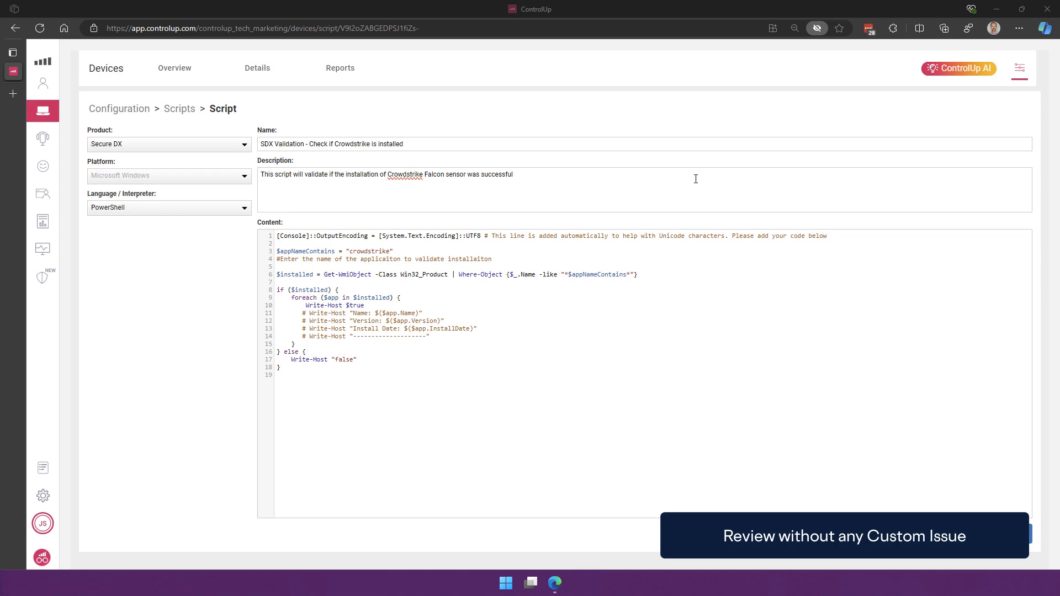
# Go to the Secure DX device list and open the details of the Orlando Office XPS laptop.
pyautogui.click(46, 276)
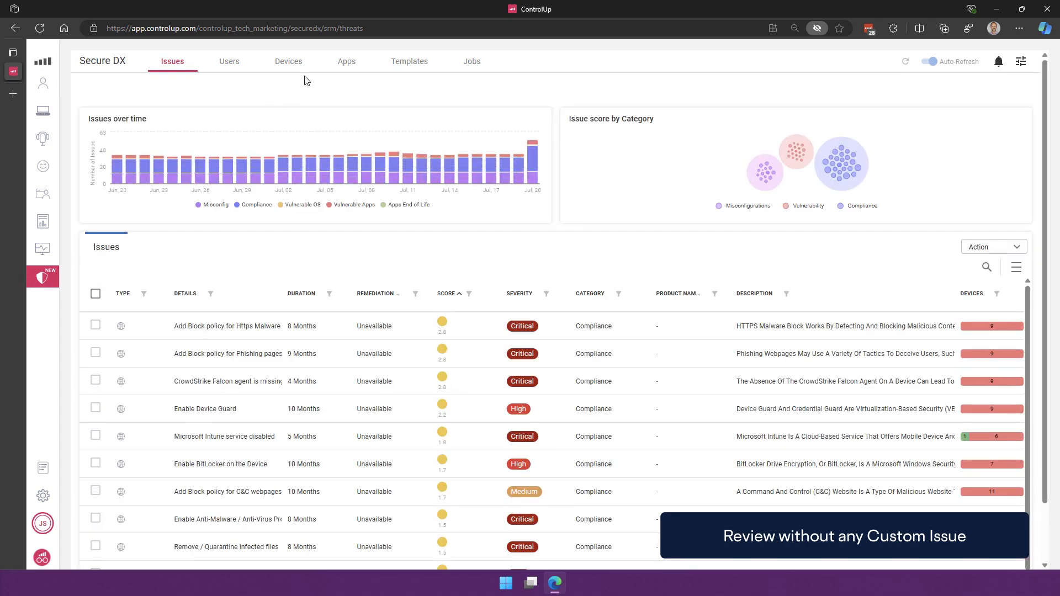
pyautogui.click(295, 62)
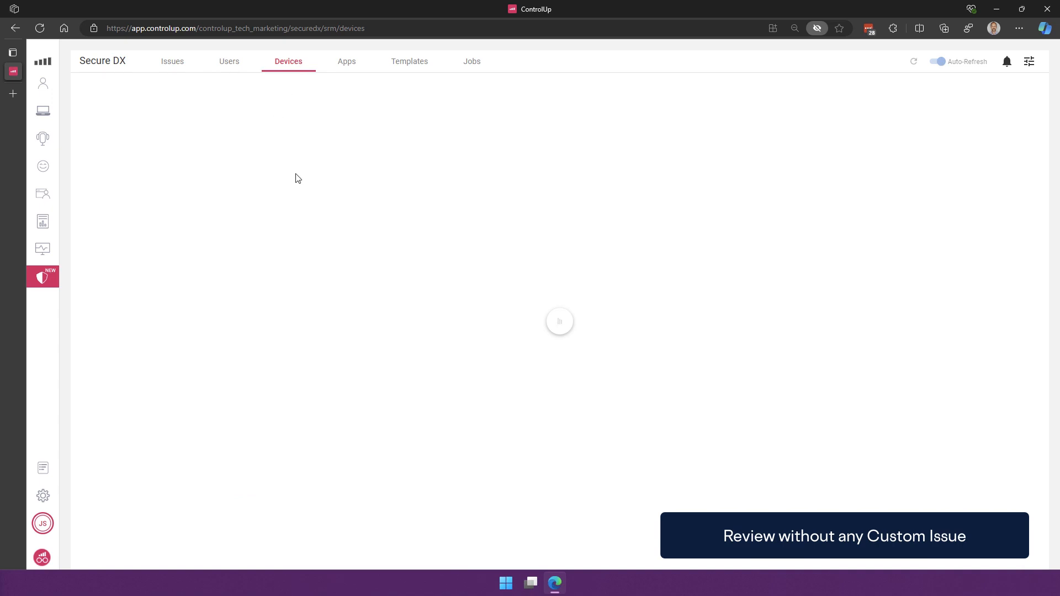
pyautogui.scroll(-2, 308, 325)
pyautogui.scroll(-2, 308, 326)
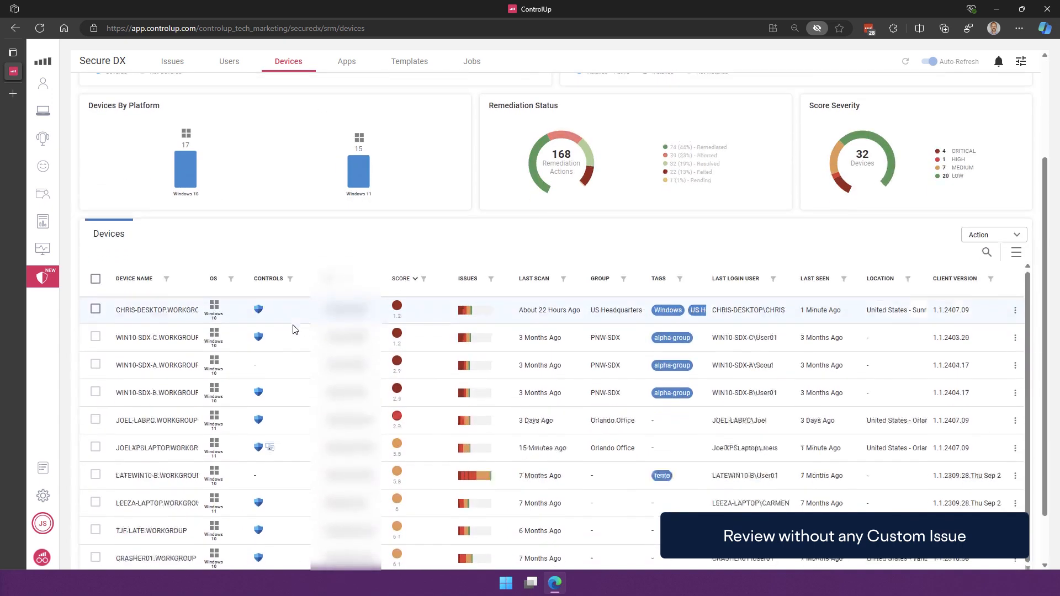
pyautogui.click(157, 386)
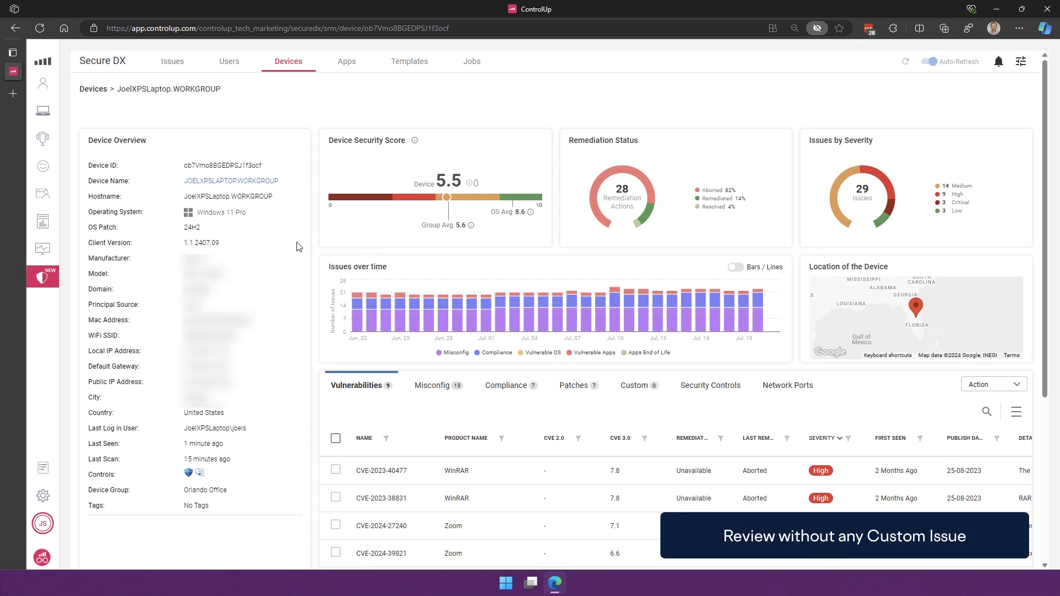
# Review the laptop's misconfiguration and compliance issues and open the "CrowdStrike Falcon agent is missing" issue.
pyautogui.scroll(-3, 299, 246)
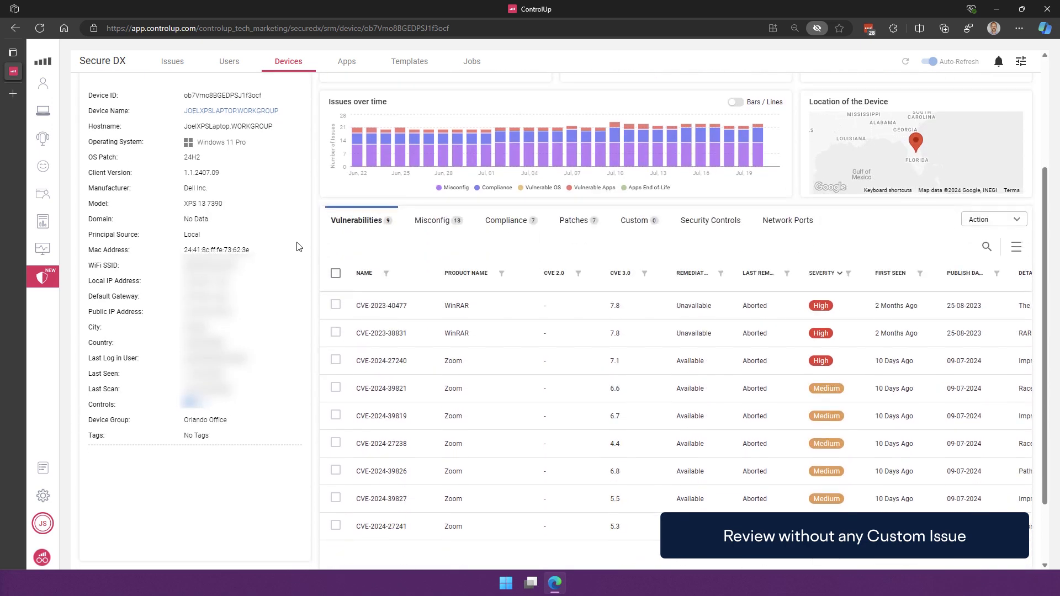
pyautogui.click(432, 222)
pyautogui.scroll(-2, 422, 293)
pyautogui.click(504, 138)
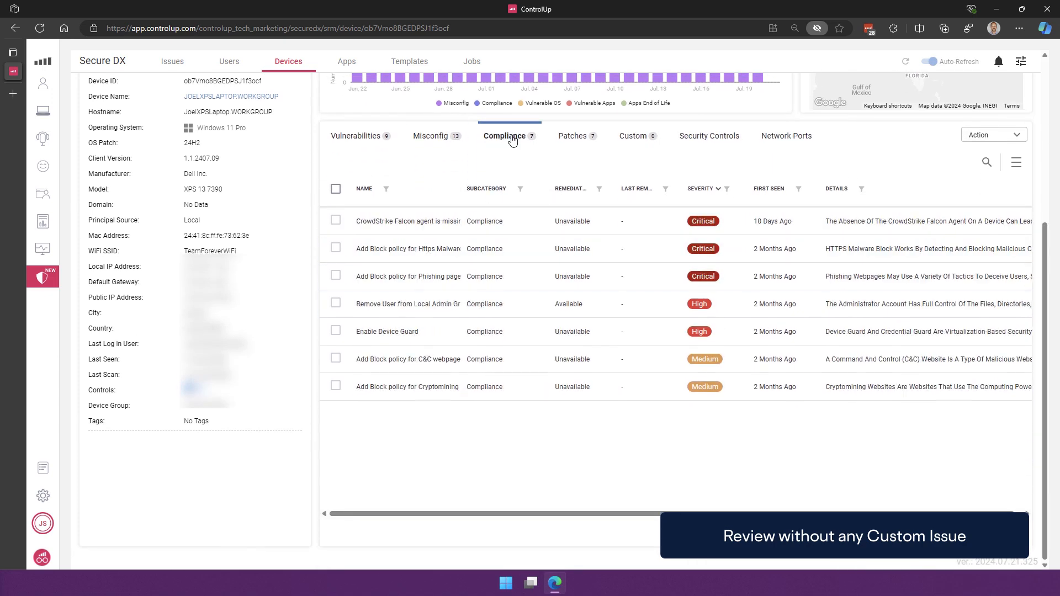
pyautogui.click(371, 225)
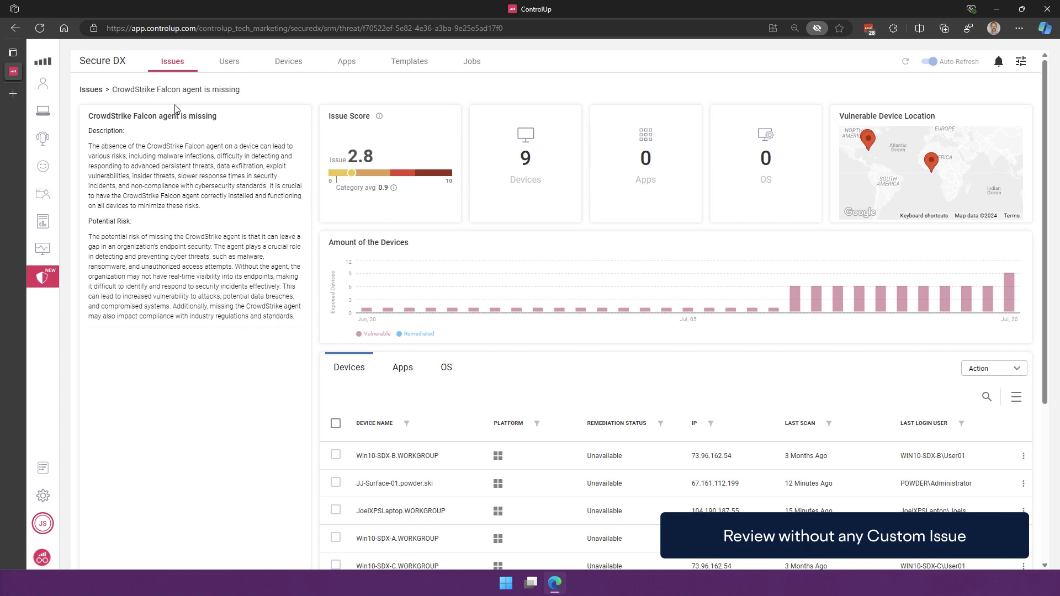
# Return to the laptop's security details and check its issue categories.
pyautogui.click(289, 65)
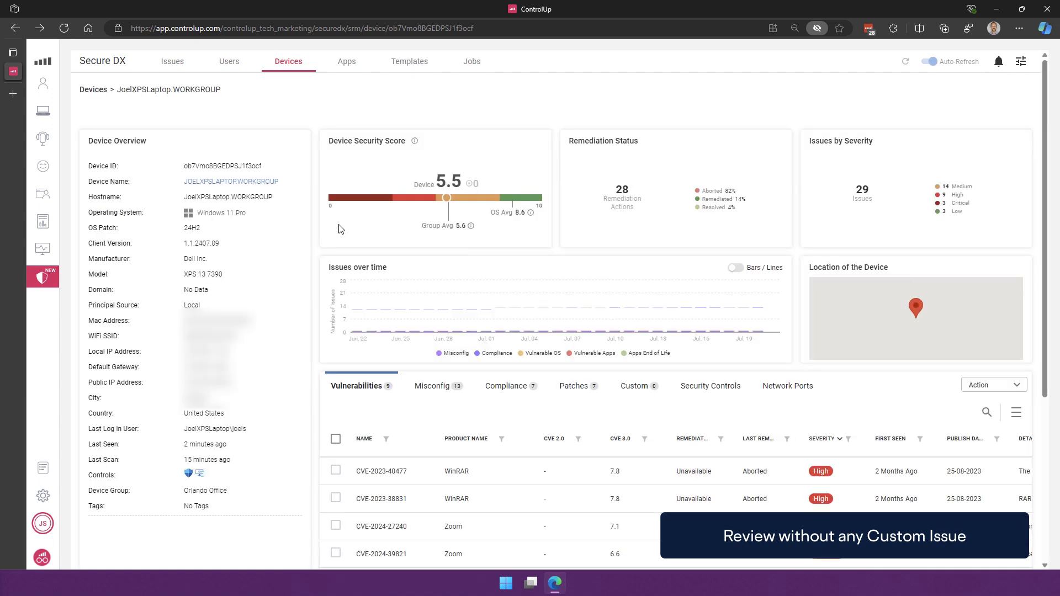
pyautogui.click(509, 390)
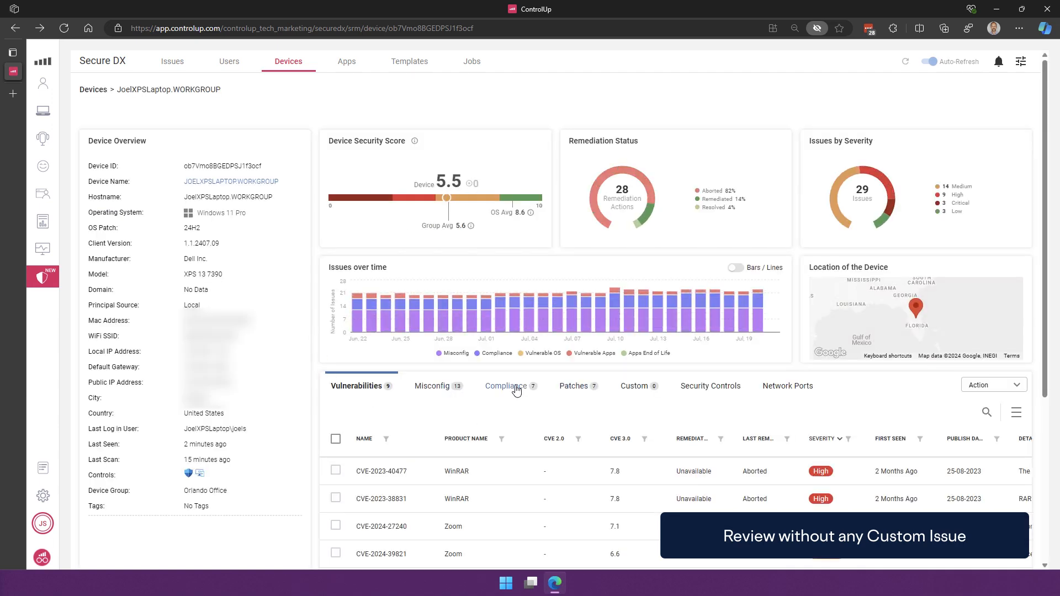
pyautogui.click(375, 393)
# Open the "Scan For Security Controls Orlando" template for editing and advance to its scanning scope.
pyautogui.click(411, 63)
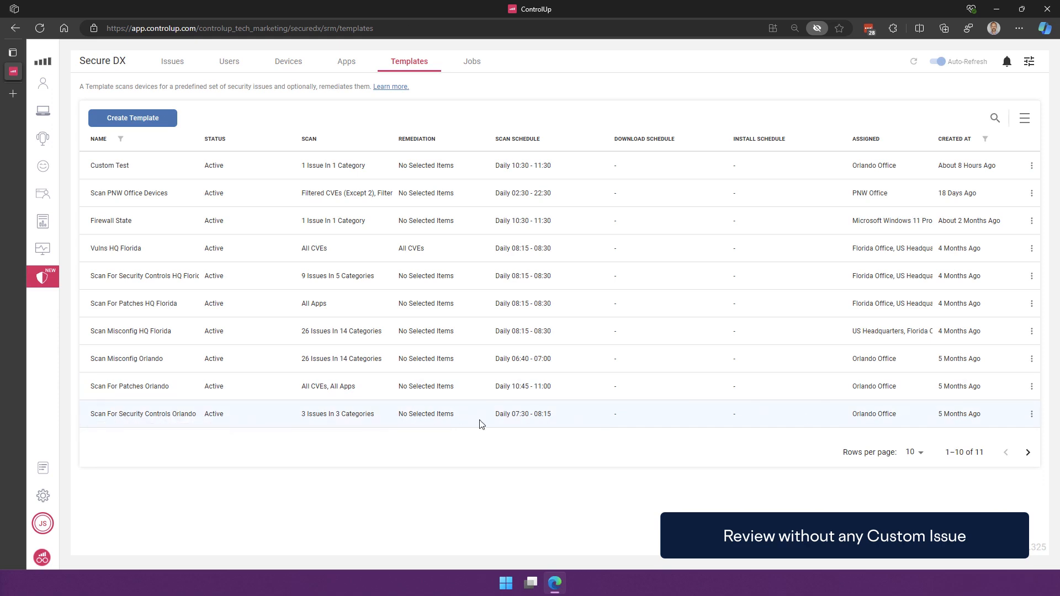
pyautogui.click(1032, 415)
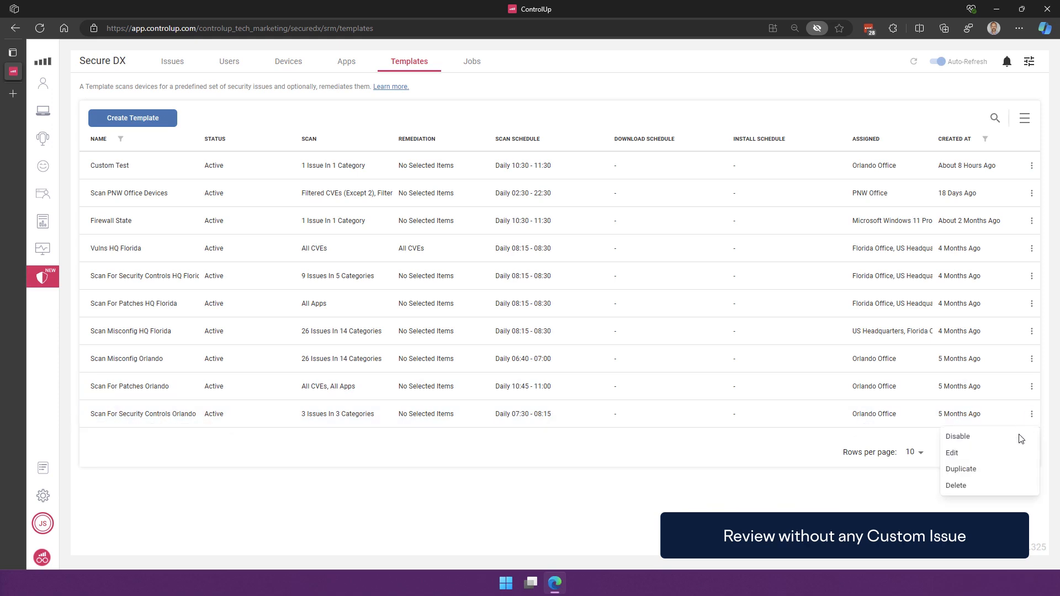
pyautogui.click(966, 457)
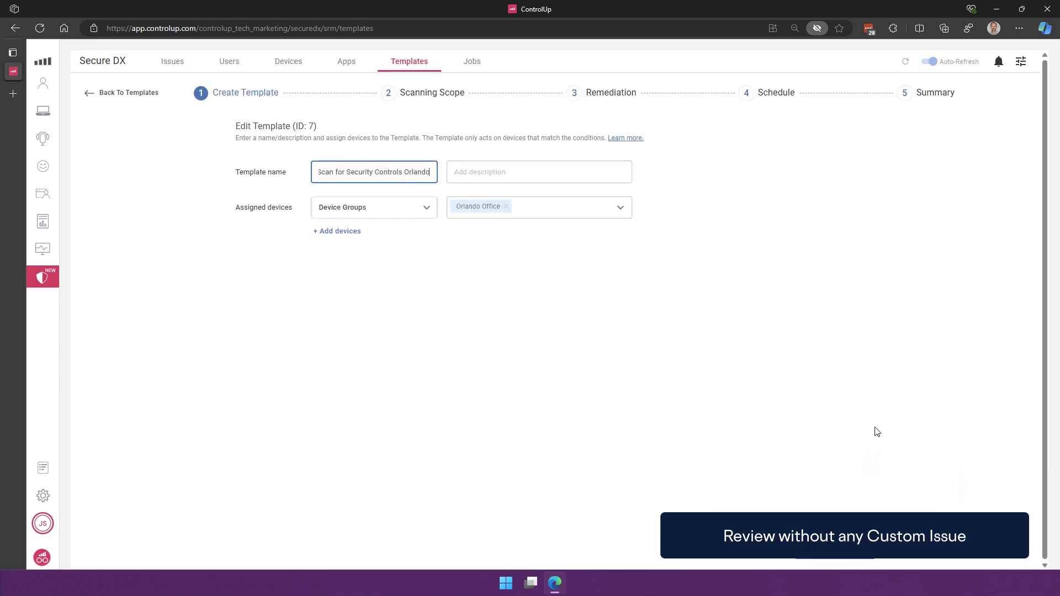
pyautogui.click(835, 558)
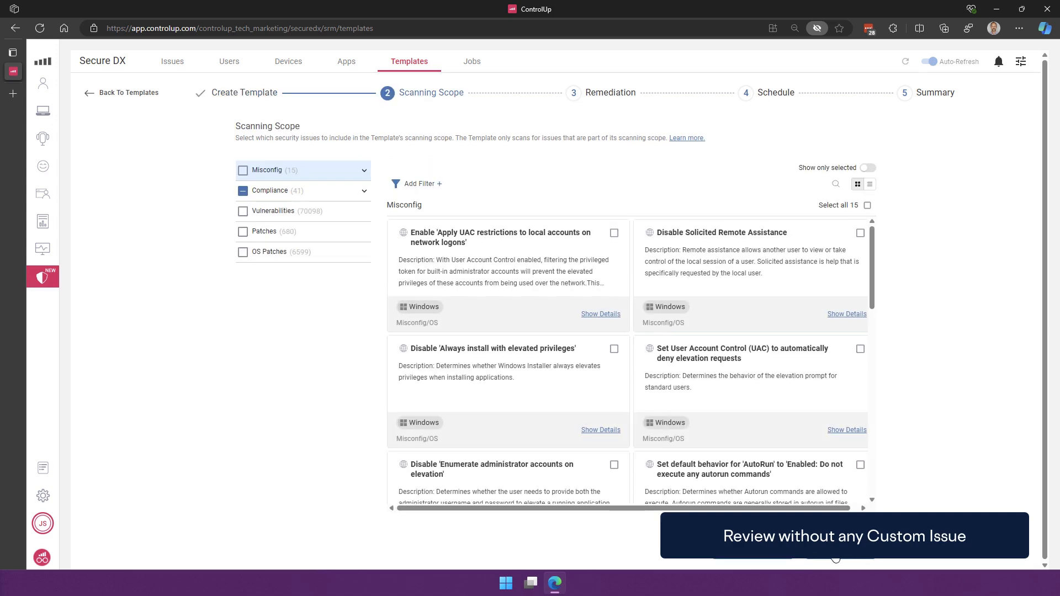
# Show only the selected Security Controls issues under Compliance in the template's scanning scope, and leave the template without saving.
pyautogui.click(330, 194)
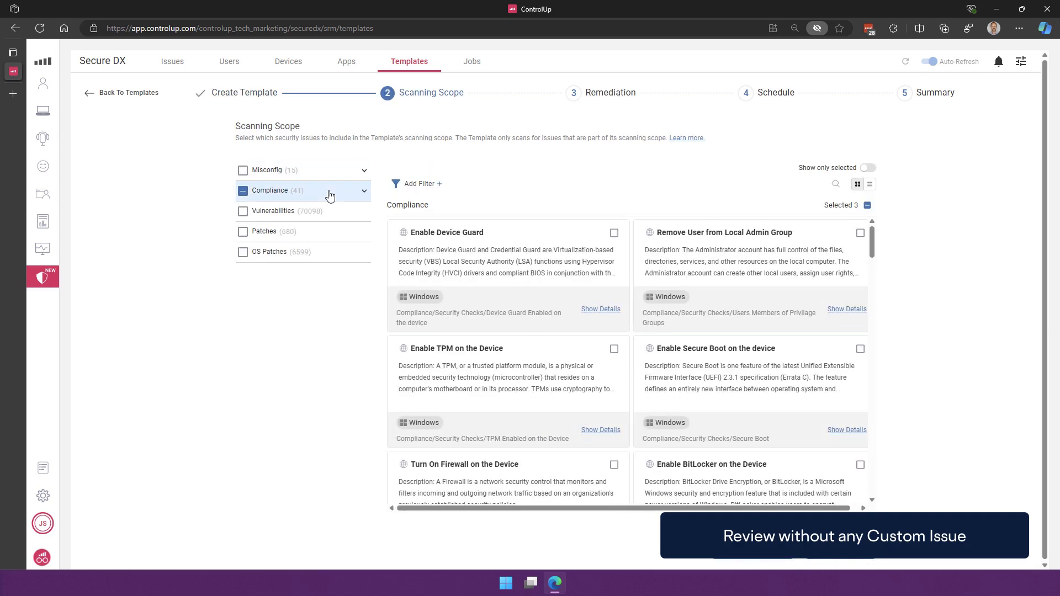
pyautogui.click(364, 191)
pyautogui.click(308, 237)
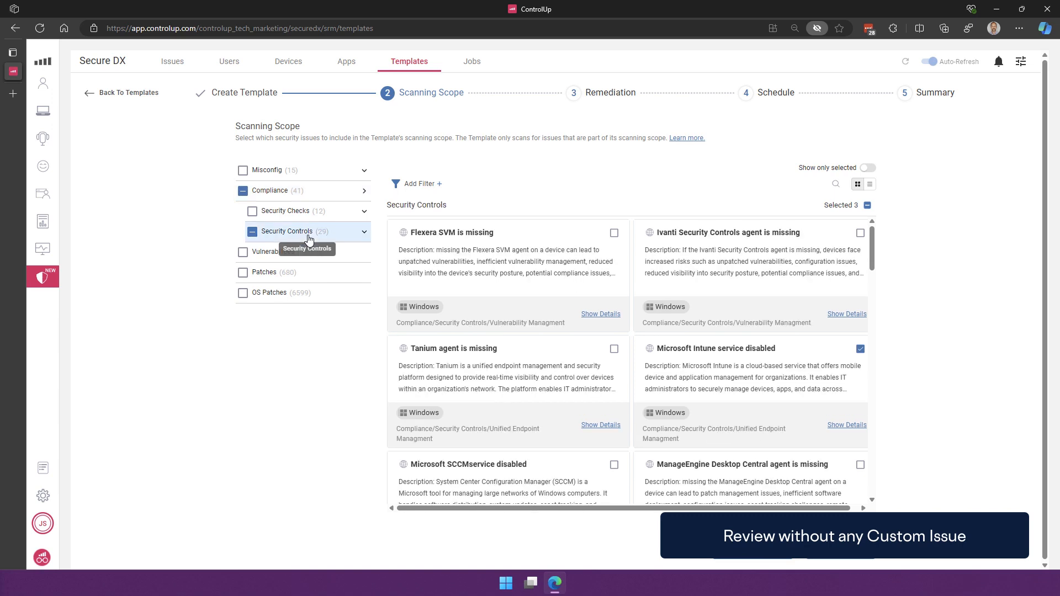
pyautogui.click(867, 167)
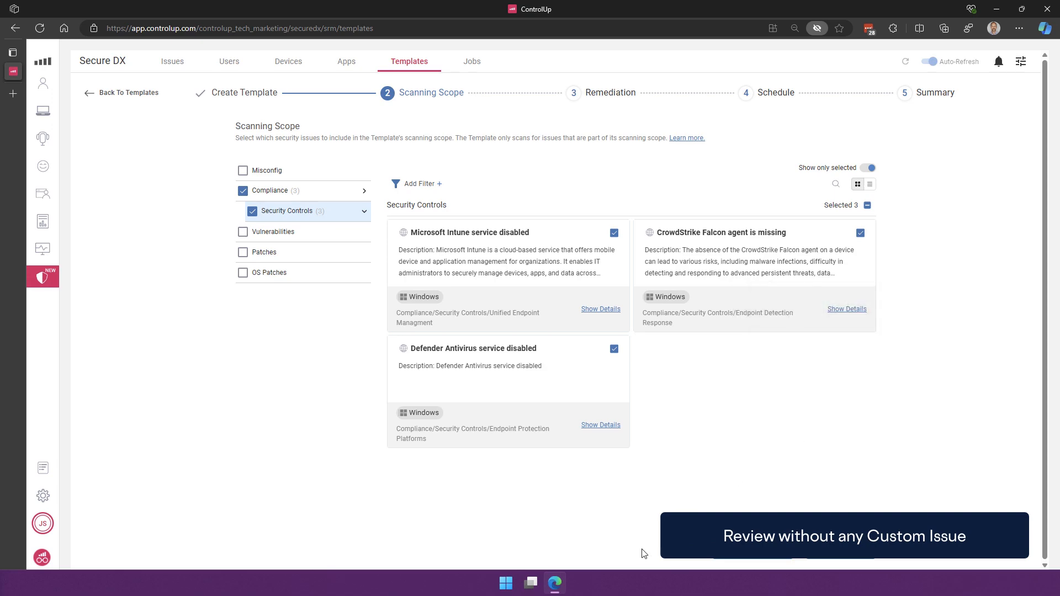
pyautogui.click(685, 549)
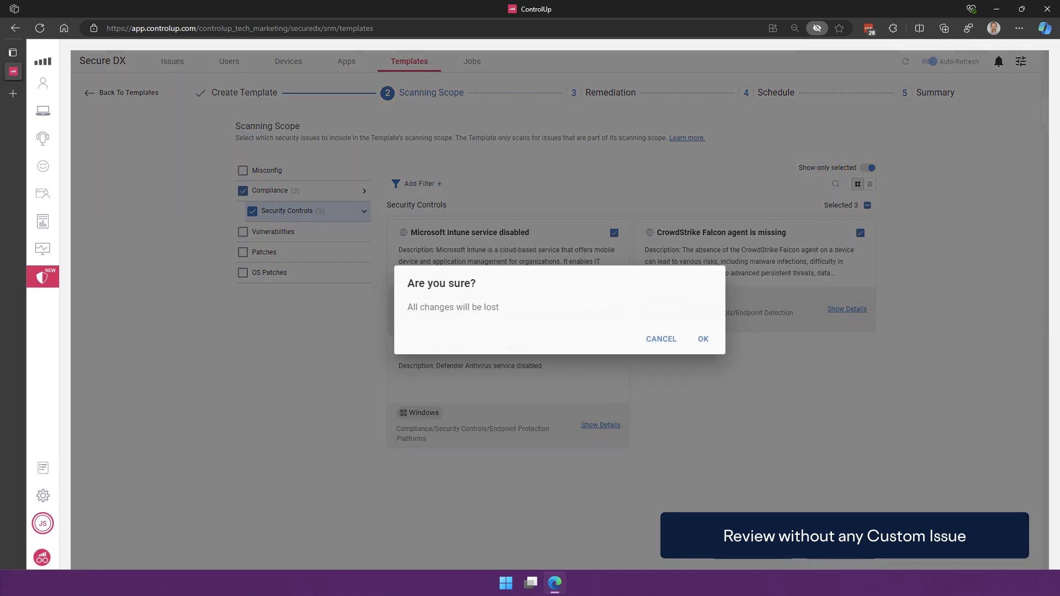
pyautogui.click(702, 338)
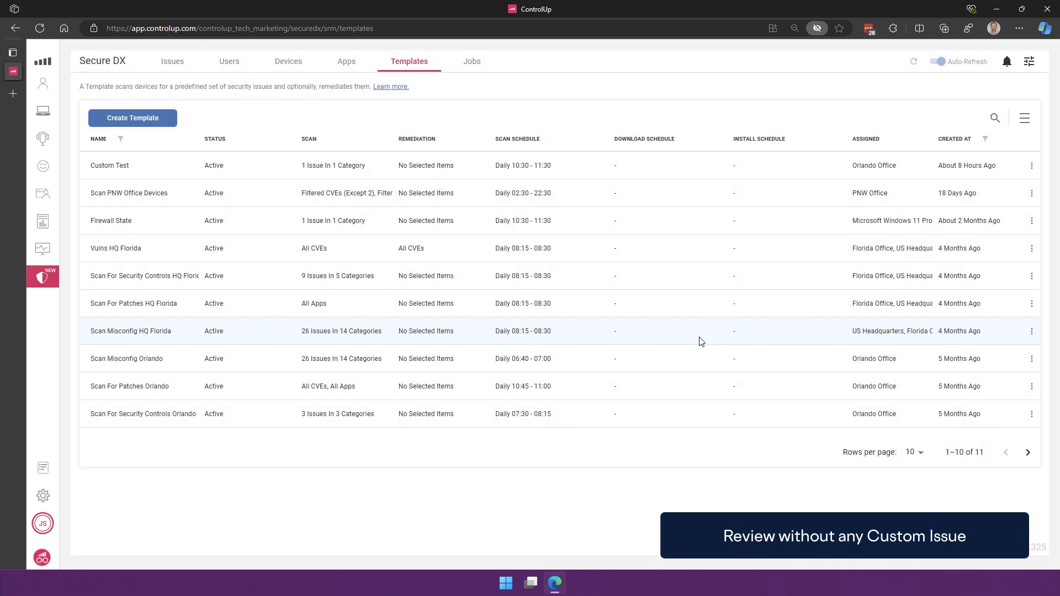
# Go to the Secure DX device list and open the Orlando Office XPS laptop's details again.
pyautogui.click(293, 69)
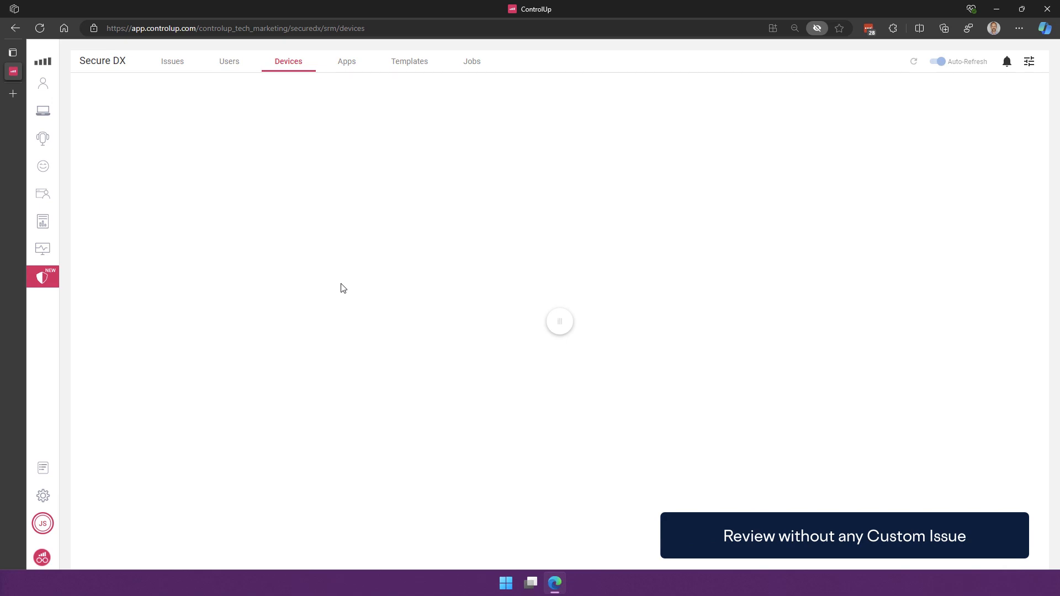
pyautogui.scroll(-4, 183, 392)
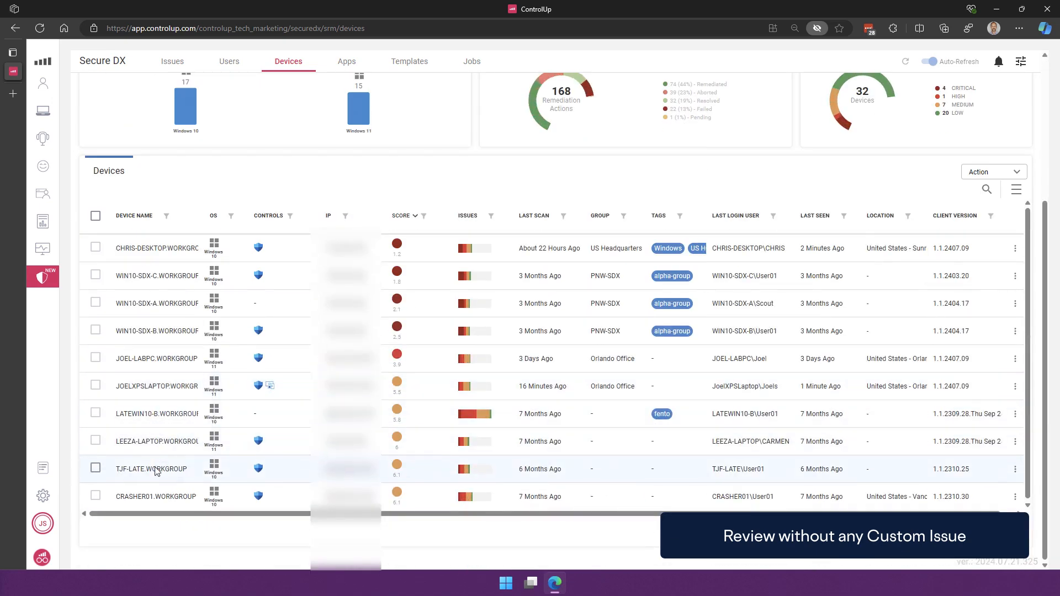
pyautogui.click(157, 390)
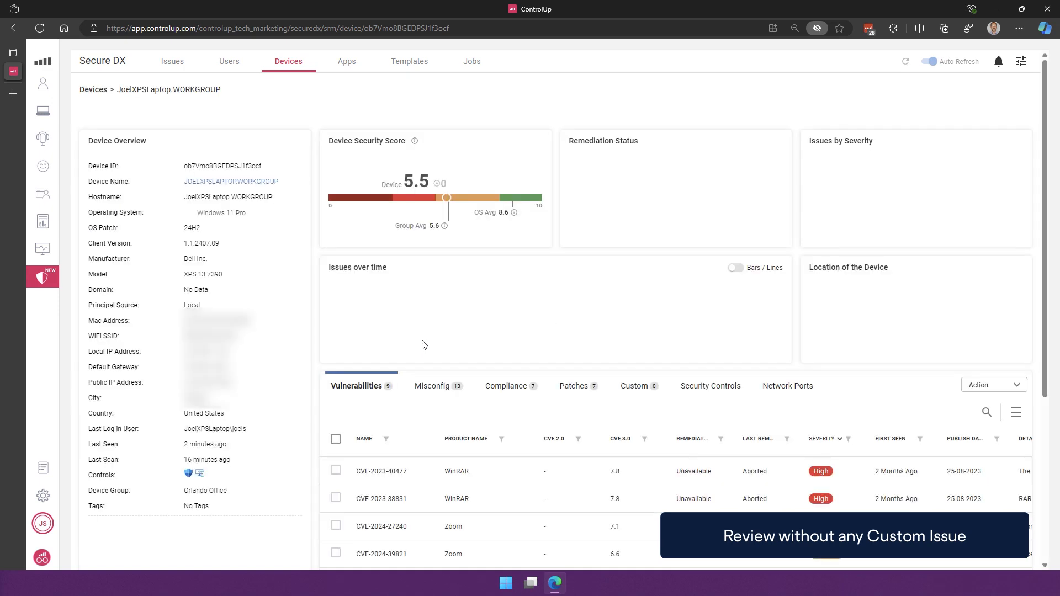
# Examine the laptop's compliance issues and check the remediation availability for the missing CrowdStrike Falcon agent.
pyautogui.click(507, 386)
pyautogui.scroll(-1, 529, 408)
pyautogui.moveTo(549, 423); pyautogui.dragTo(605, 423)
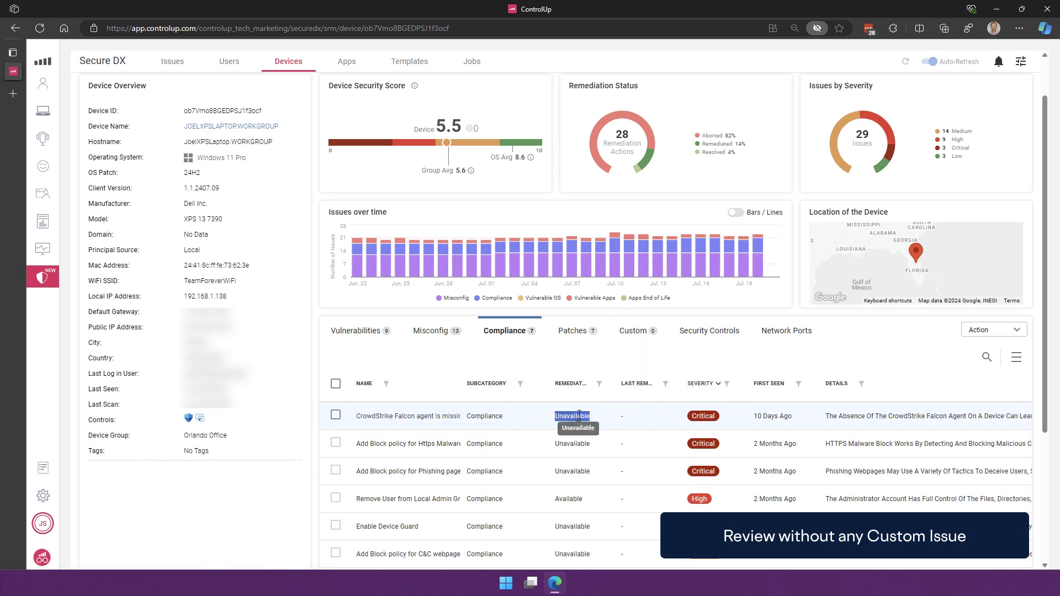
pyautogui.click(578, 418)
pyautogui.scroll(1, 578, 419)
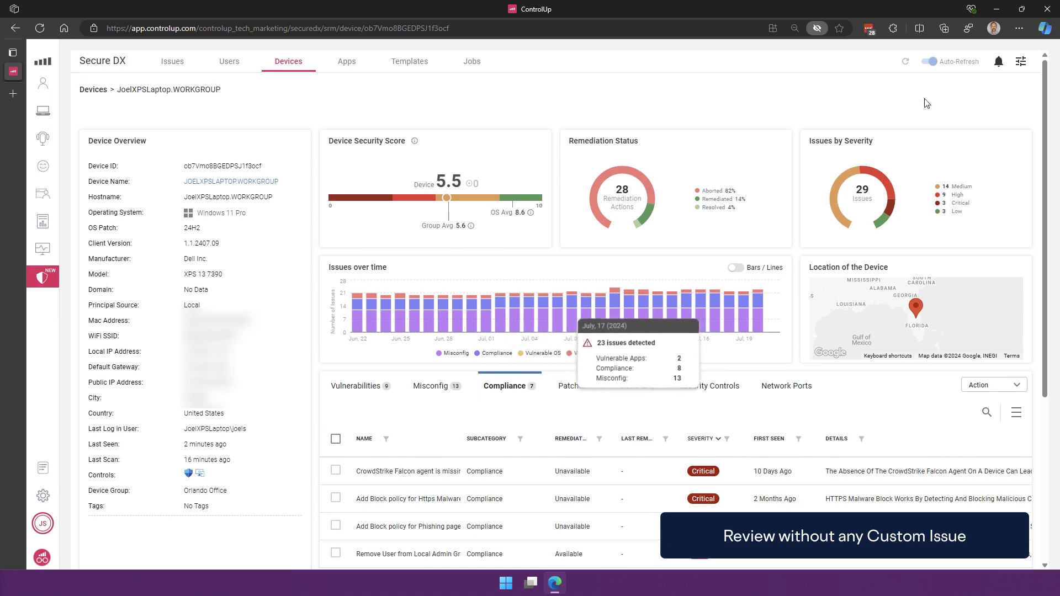
# In the Secure DX custom issue settings, start a custom remediation for a built-in issue with the description "CrowdStrike Installation".
pyautogui.click(1018, 62)
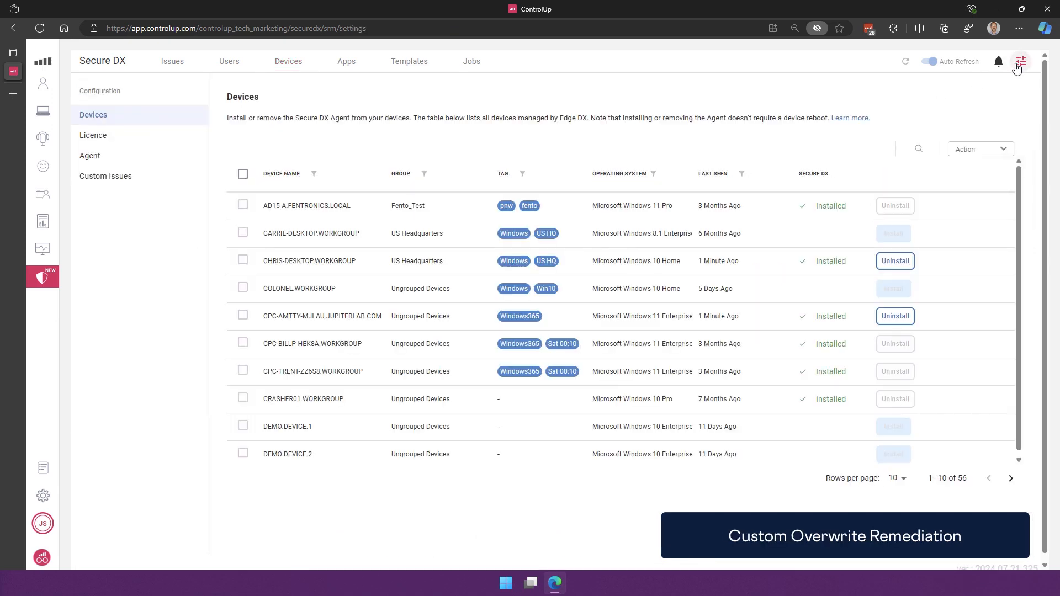
pyautogui.click(109, 179)
pyautogui.click(969, 166)
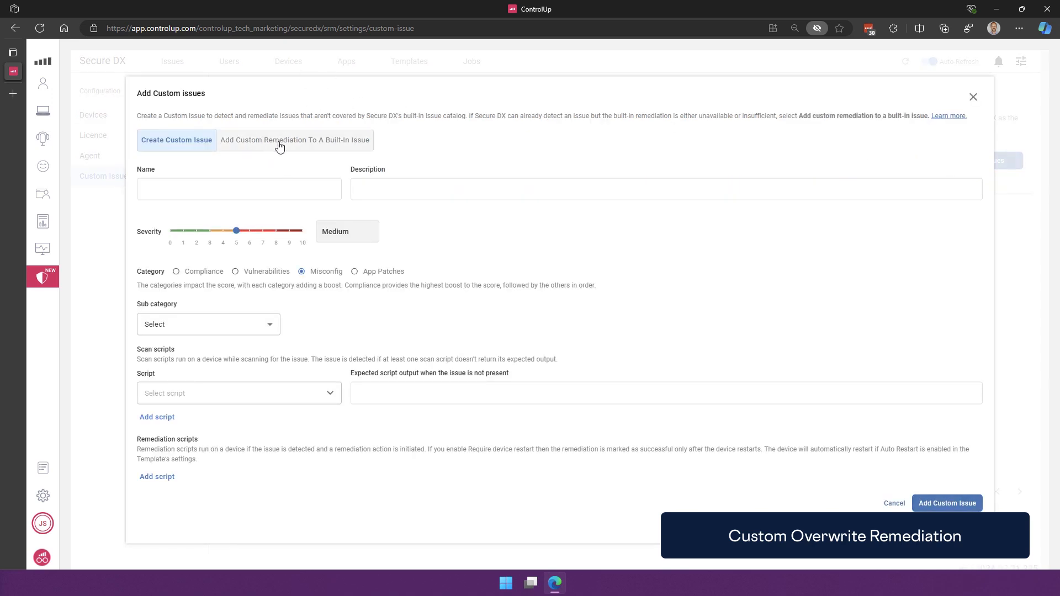
pyautogui.click(279, 146)
pyautogui.click(288, 191)
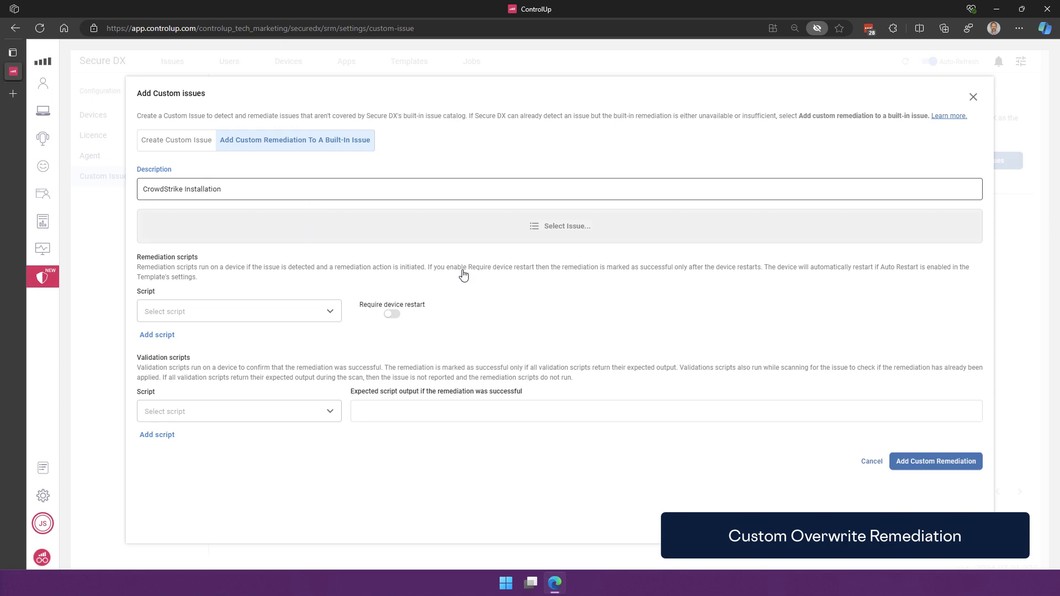
# Search the Compliance Security Controls issues for "crow" and apply "CrowdStrike Falcon agent is missing" as the issue to remediate.
pyautogui.click(469, 238)
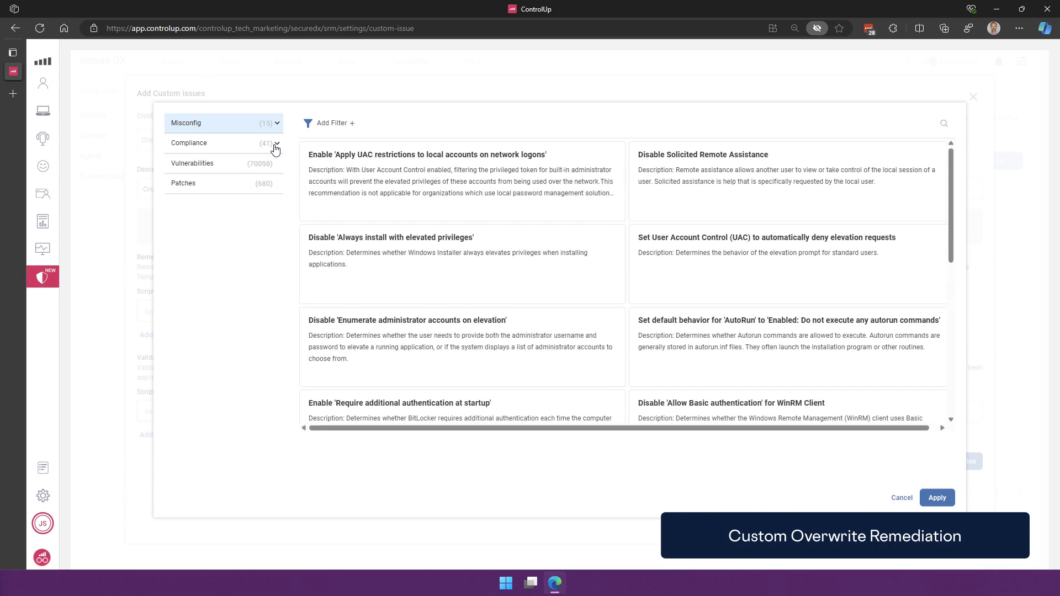
pyautogui.click(275, 145)
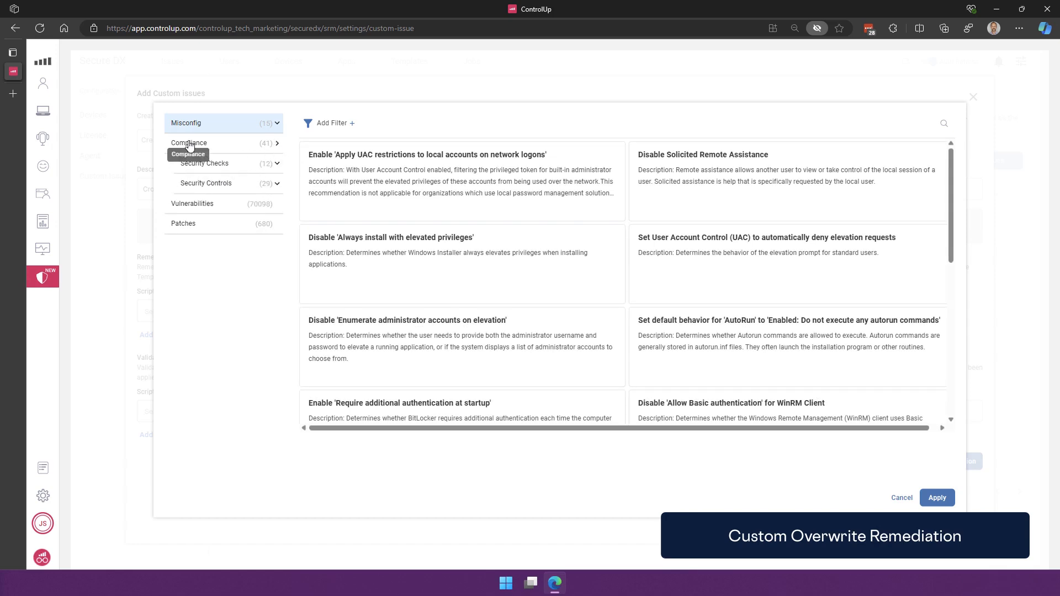
pyautogui.click(207, 185)
pyautogui.click(944, 124)
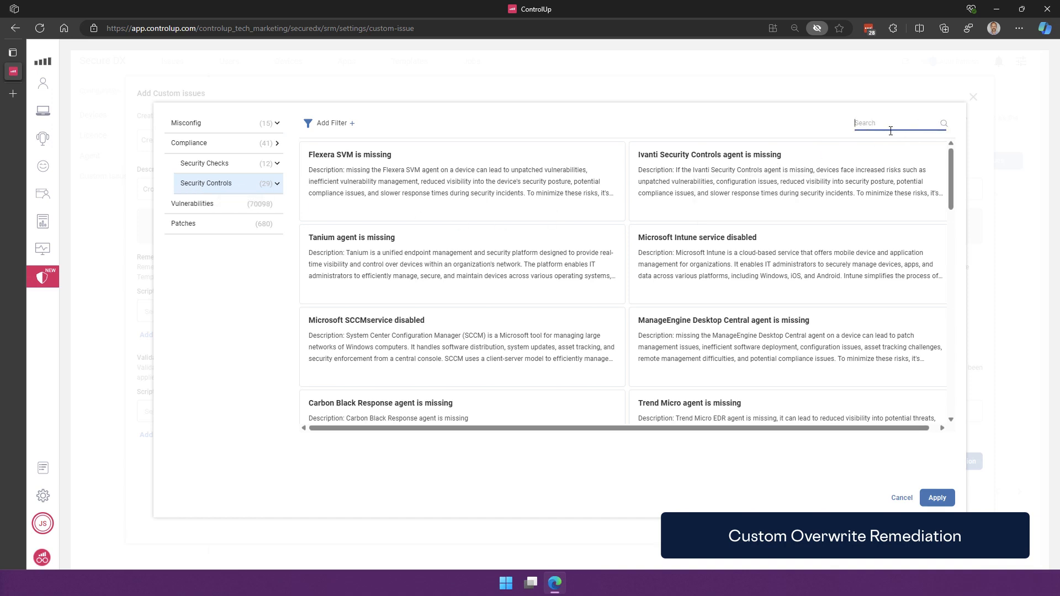
pyautogui.write('crow')
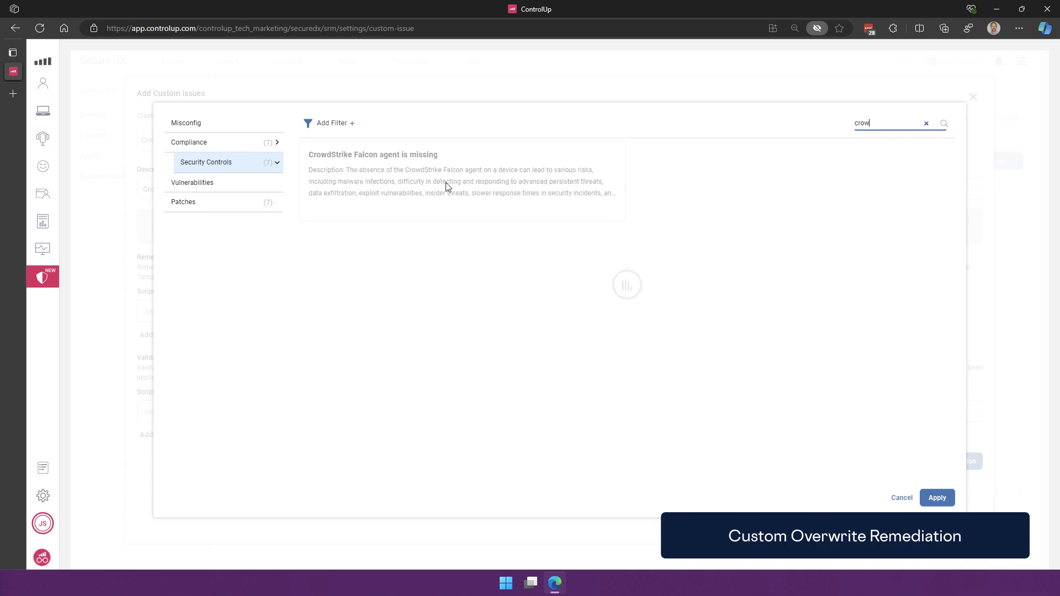
pyautogui.click(446, 183)
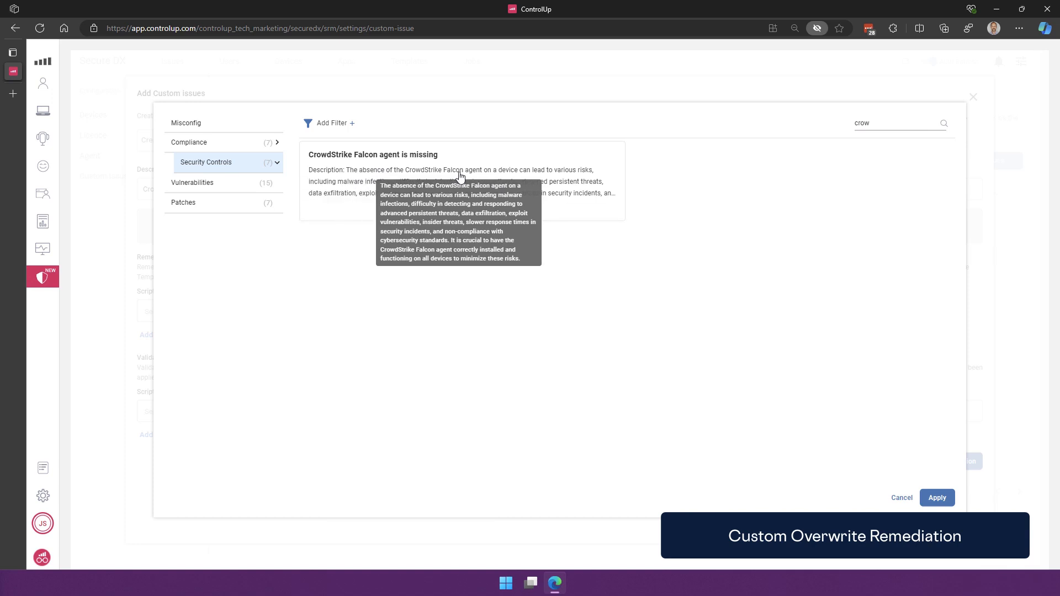
pyautogui.click(937, 497)
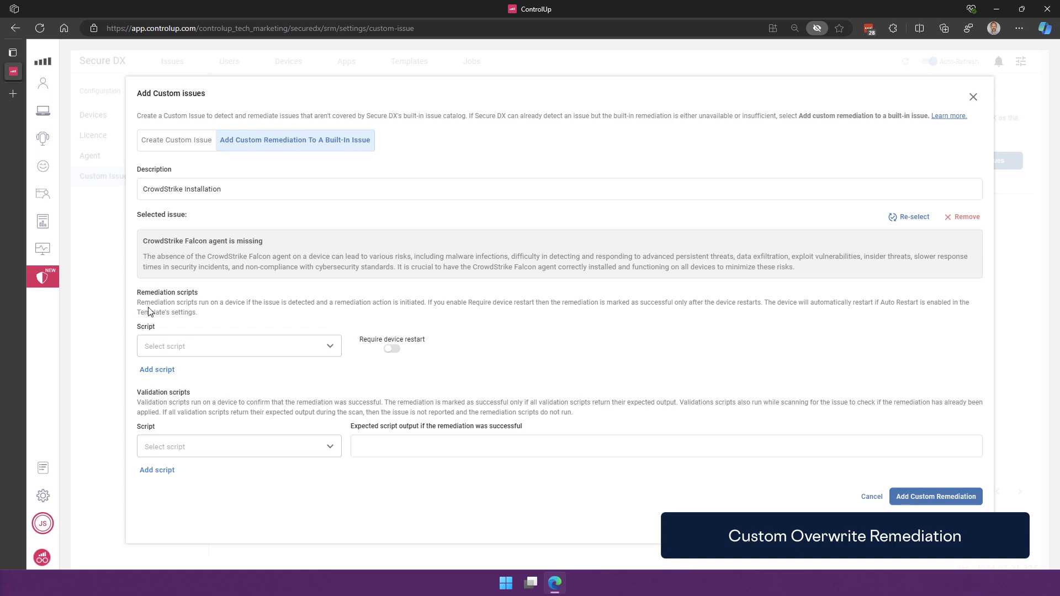
# Set the remediation script to "SDX Remediation - Install Crowdstrike" and review its code.
pyautogui.click(333, 353)
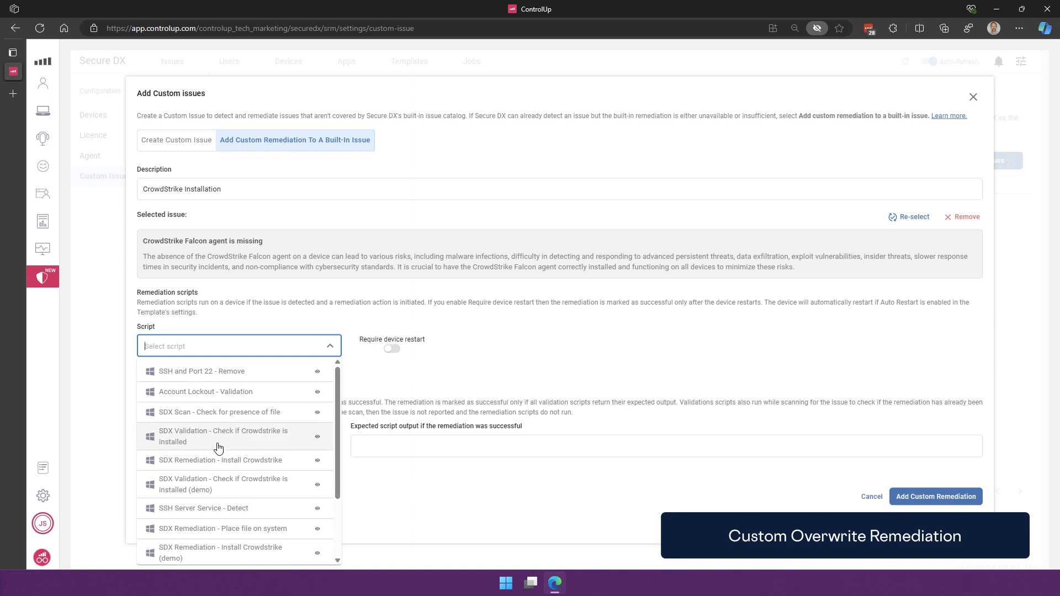
pyautogui.click(200, 462)
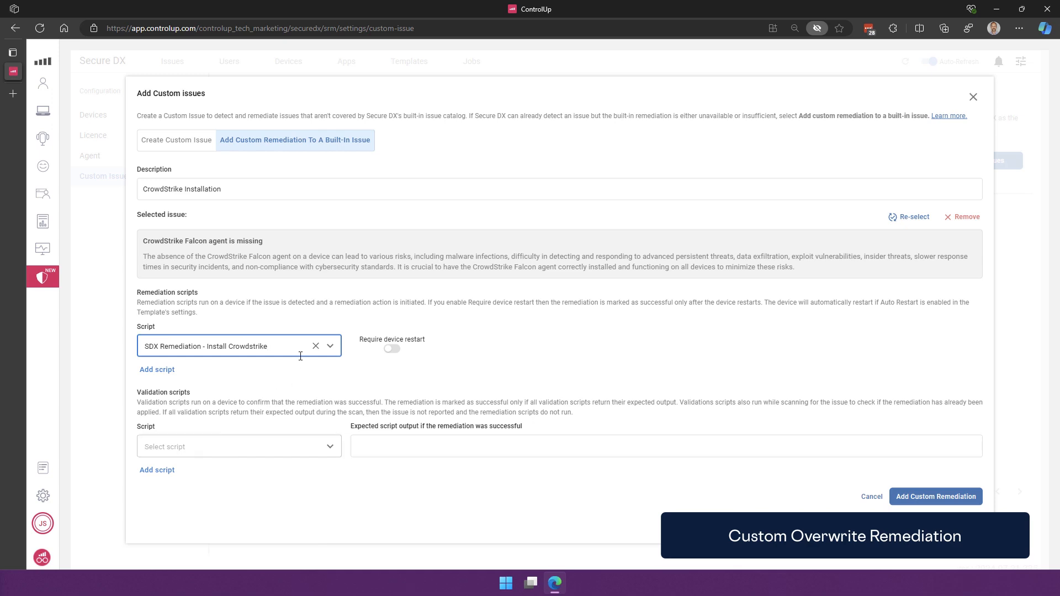
pyautogui.click(275, 344)
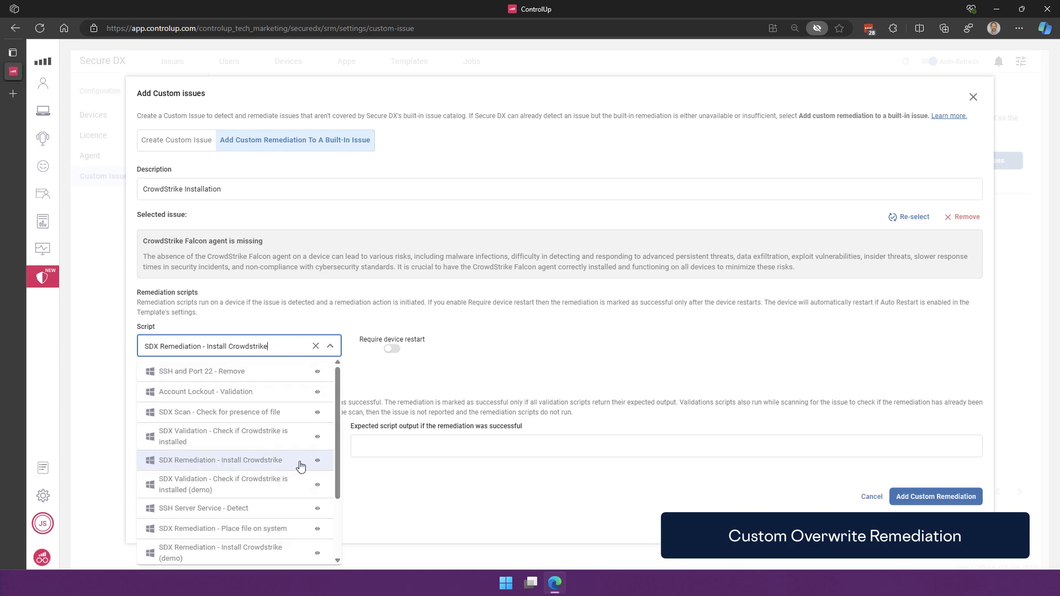
pyautogui.click(318, 461)
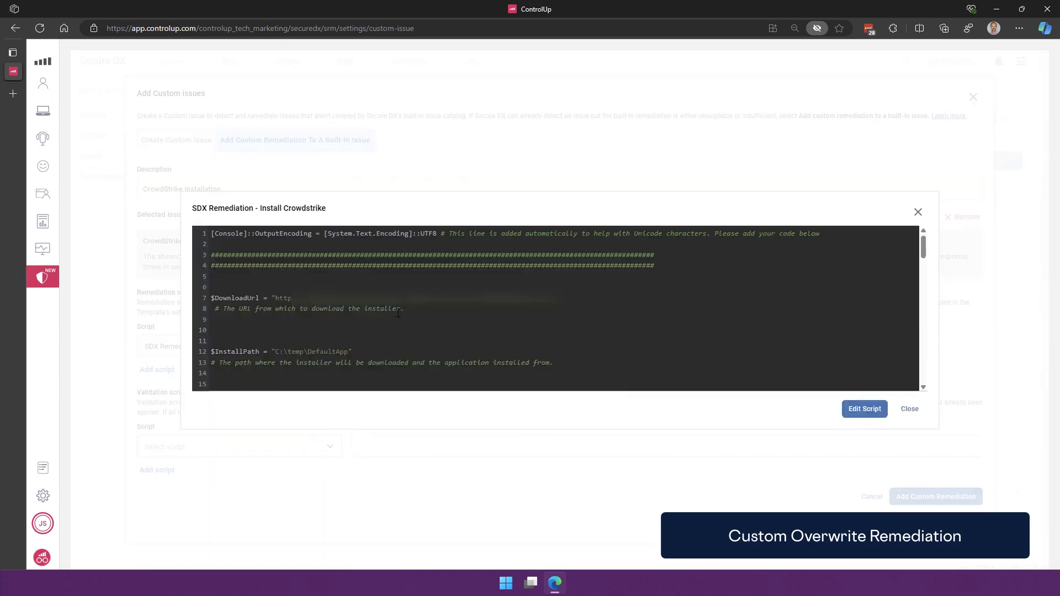
pyautogui.scroll(-4, 398, 314)
pyautogui.scroll(-3, 398, 313)
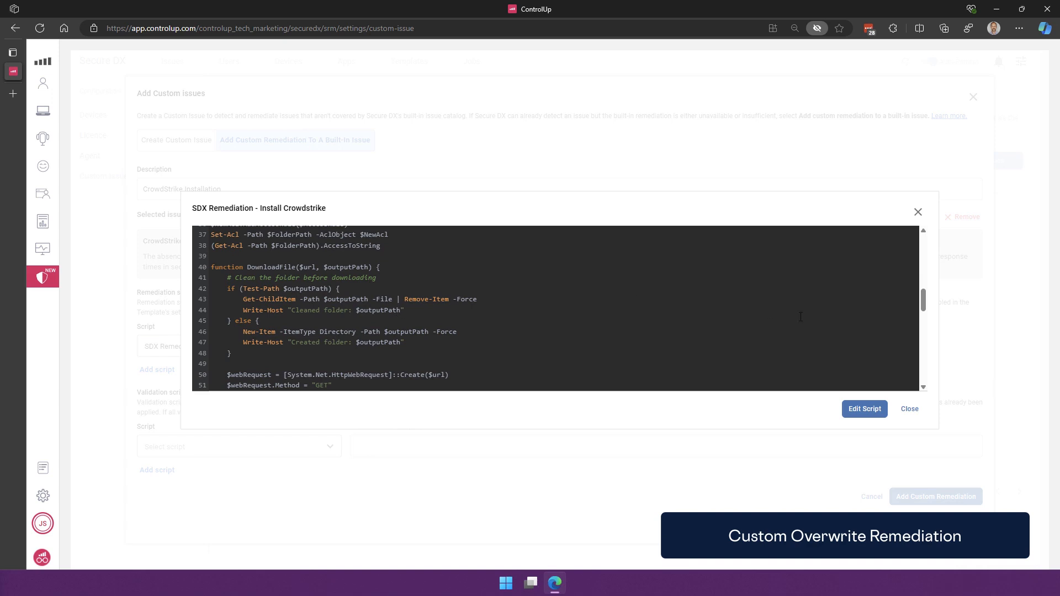
pyautogui.click(906, 411)
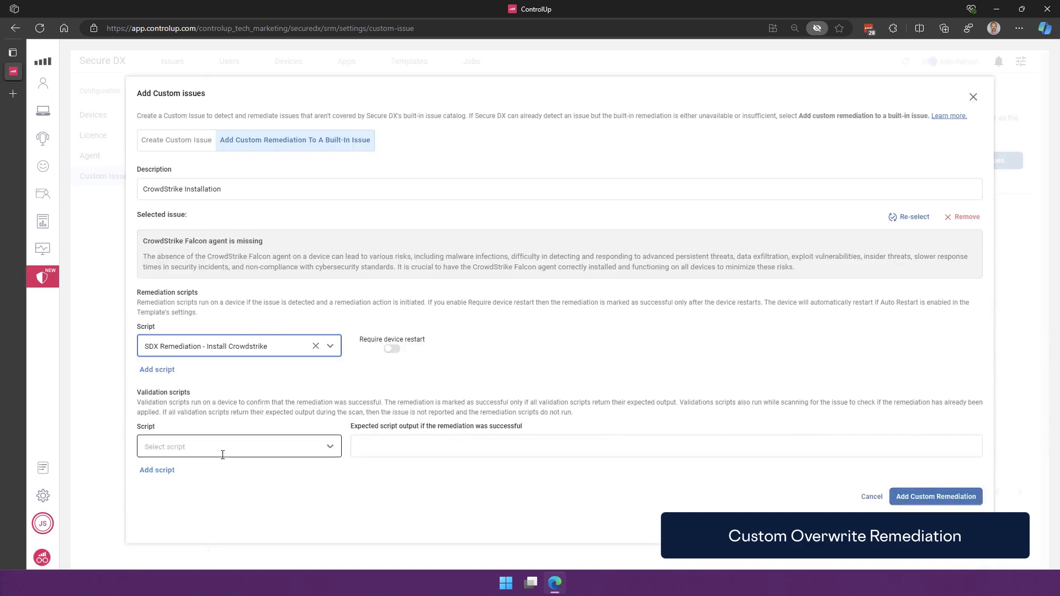
# Set the validation script to "SDX Validation - Check if Crowdstrike is installed" and preview its code.
pyautogui.click(222, 448)
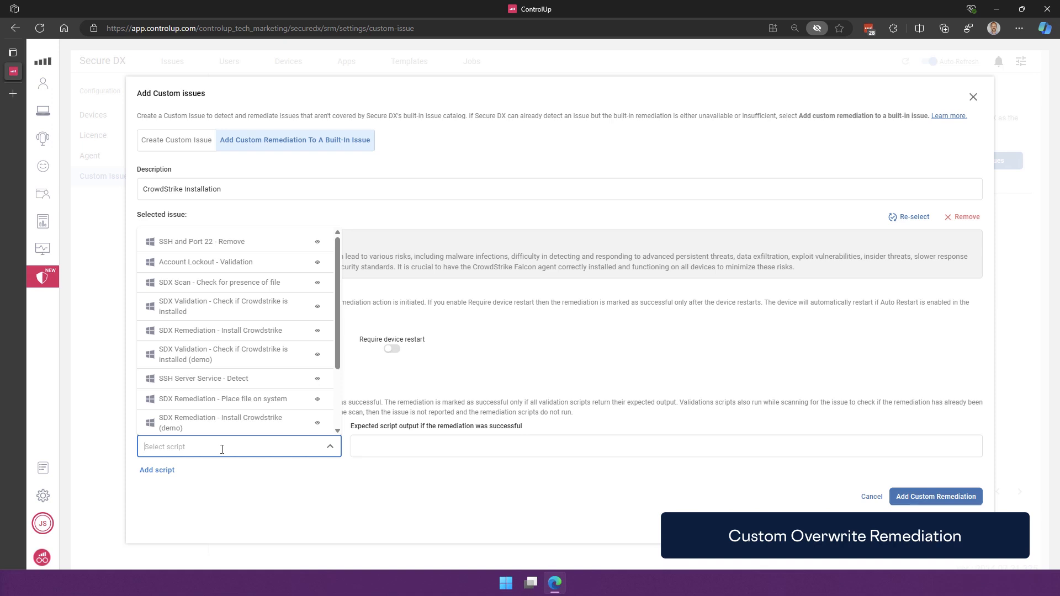
pyautogui.click(221, 307)
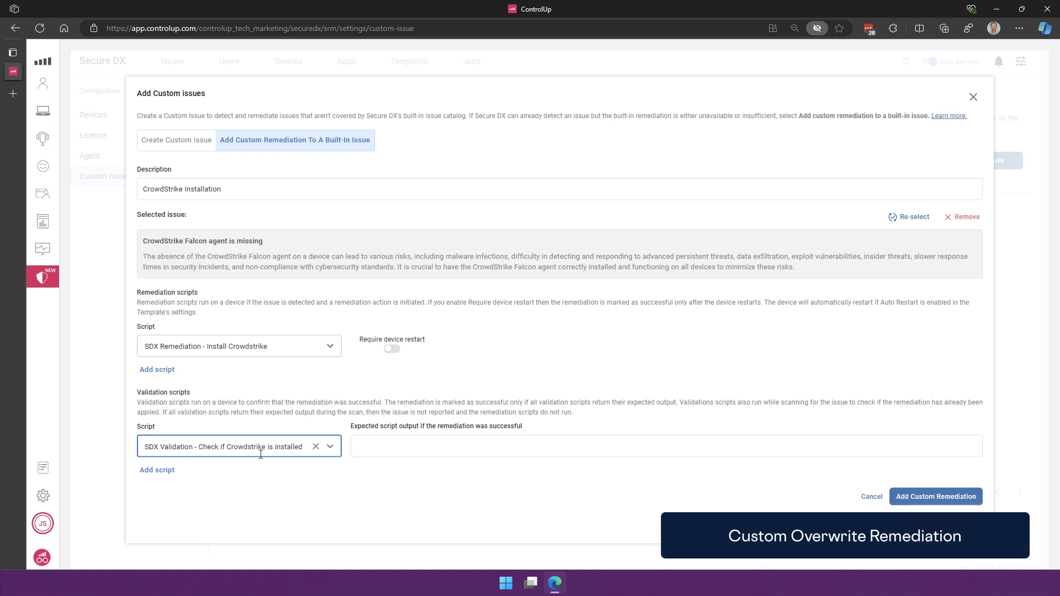
pyautogui.click(260, 453)
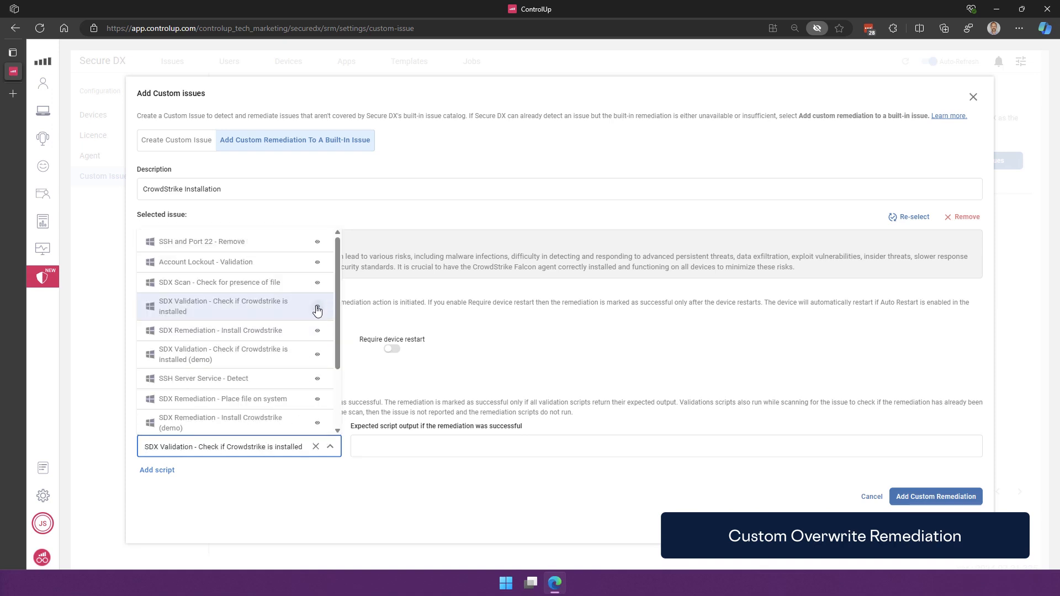
pyautogui.click(319, 309)
pyautogui.scroll(-2, 342, 303)
pyautogui.scroll(2, 343, 302)
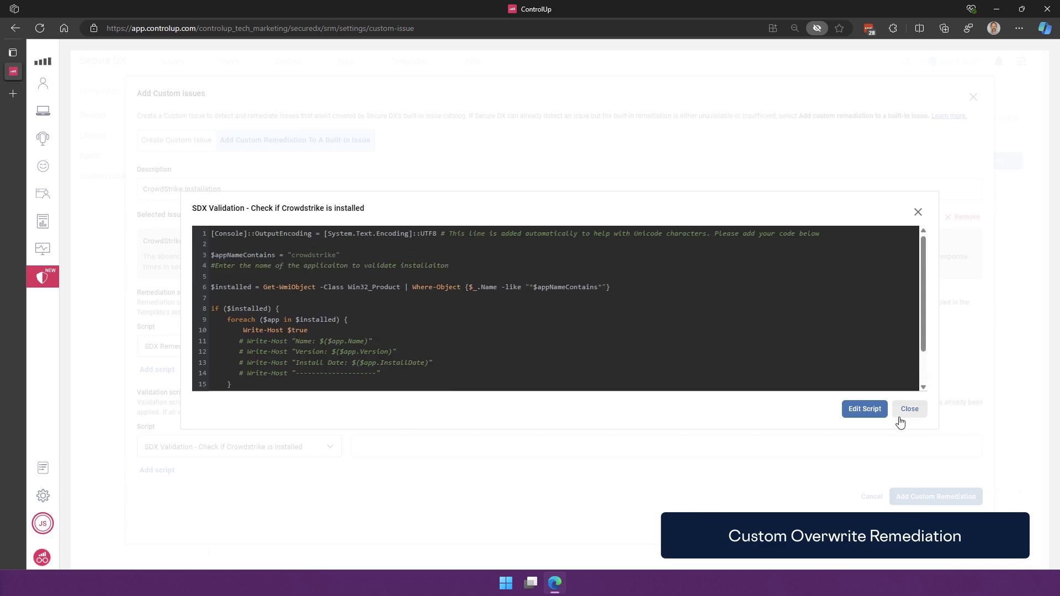
pyautogui.click(905, 411)
# Examine the validation script's installation check and the true and false outputs it writes.
pyautogui.click(302, 445)
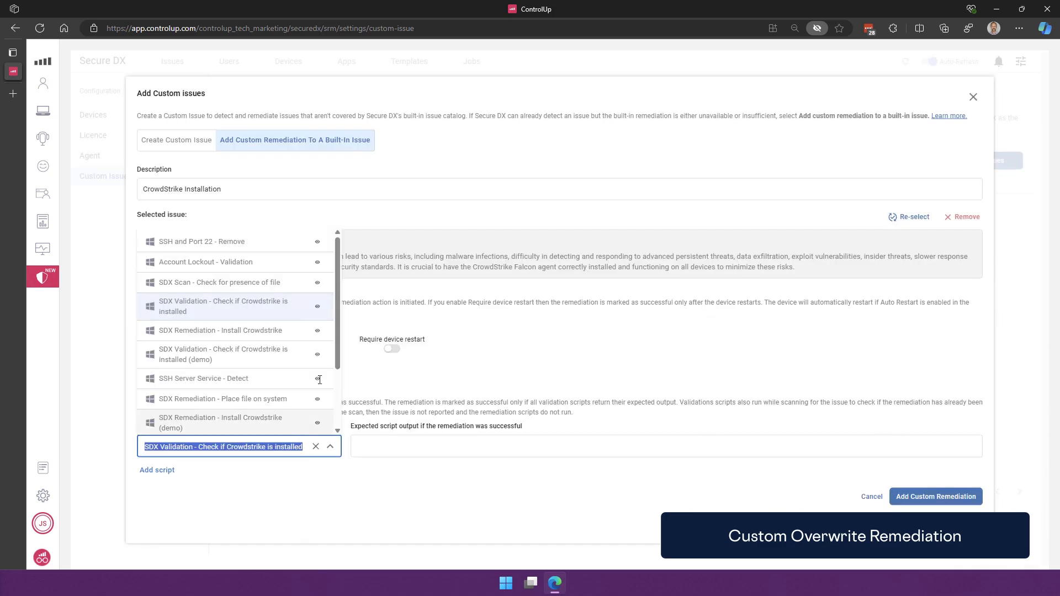
pyautogui.click(317, 310)
pyautogui.scroll(-2, 327, 328)
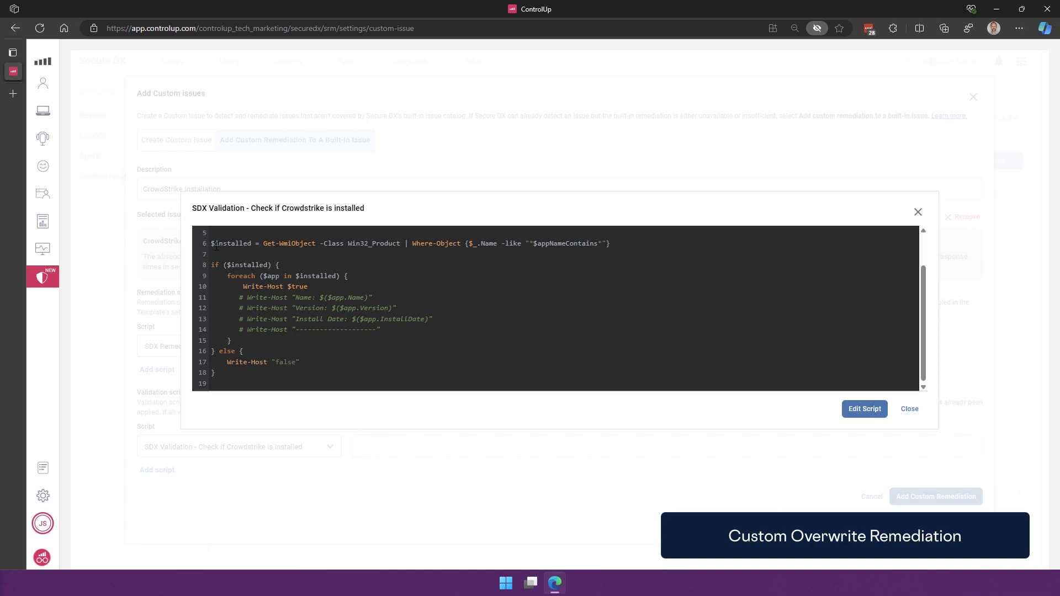
pyautogui.scroll(2, 220, 254)
pyautogui.scroll(-2, 232, 282)
pyautogui.moveTo(223, 265); pyautogui.dragTo(340, 291)
pyautogui.doubleClick(302, 287)
pyautogui.doubleClick(287, 363)
pyautogui.click(908, 410)
# Set the expected validation script output to "True" and add the custom remediation.
pyautogui.click(386, 444)
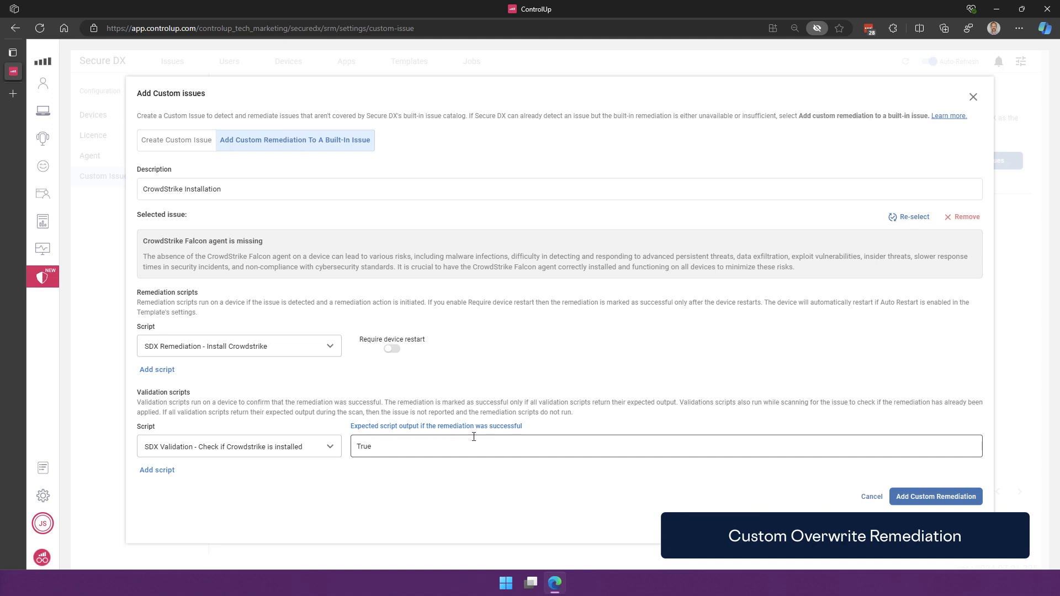
pyautogui.click(941, 497)
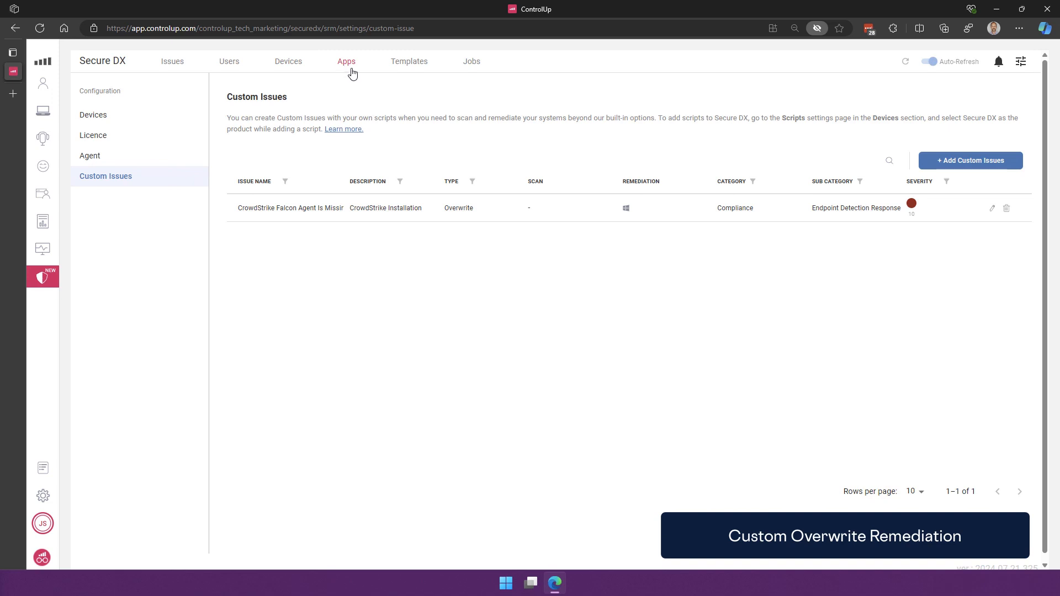
# Return to the device list and reopen the Orlando Office XPS laptop's security details.
pyautogui.click(296, 63)
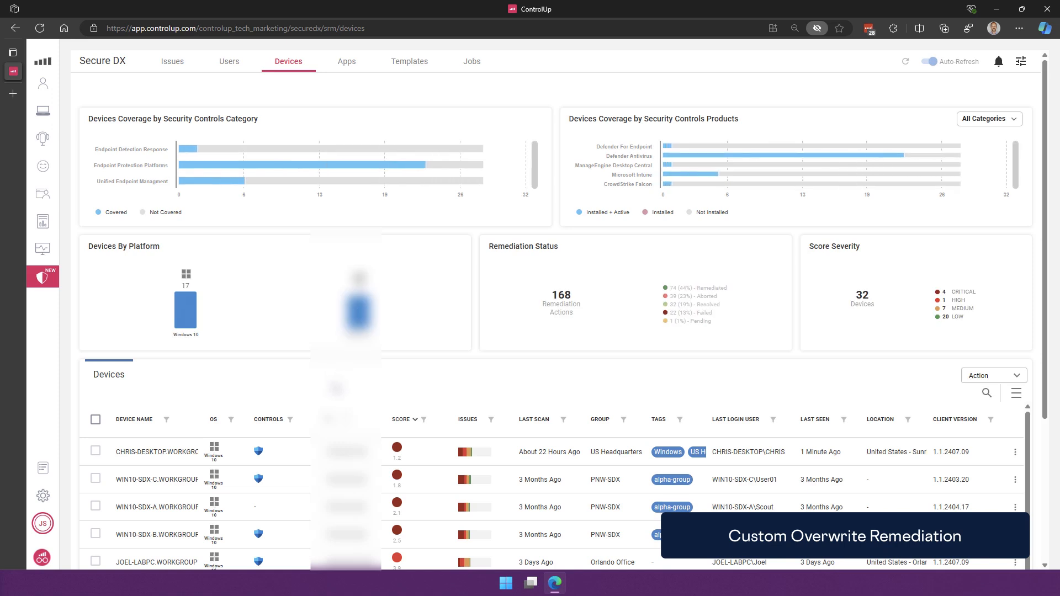
pyautogui.scroll(-1, 160, 496)
pyautogui.click(154, 538)
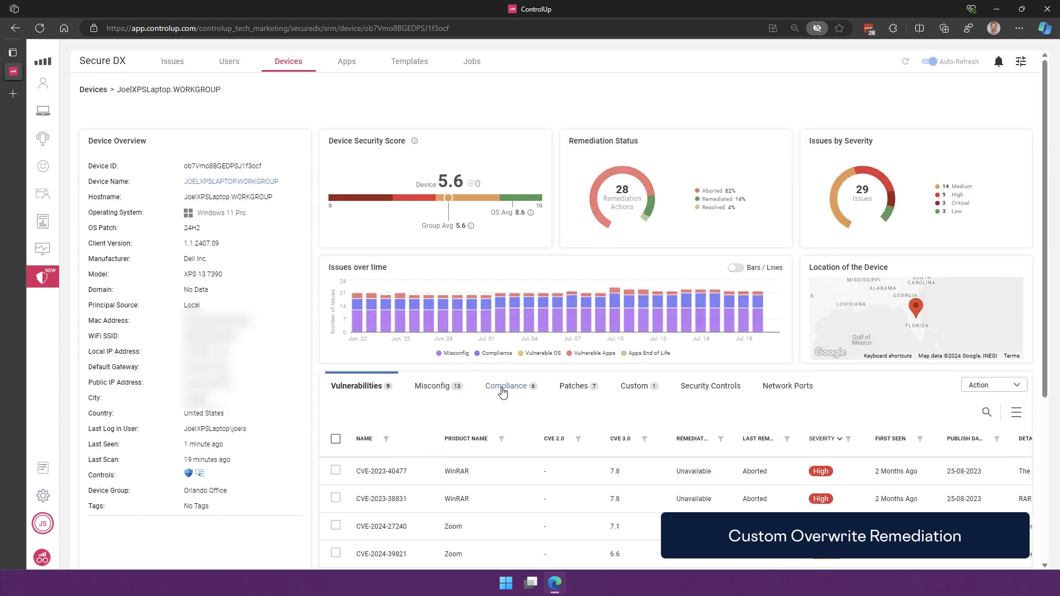
# Start a remediation job for the custom issue about the missing CrowdStrike Falcon agent on this laptop.
pyautogui.click(643, 388)
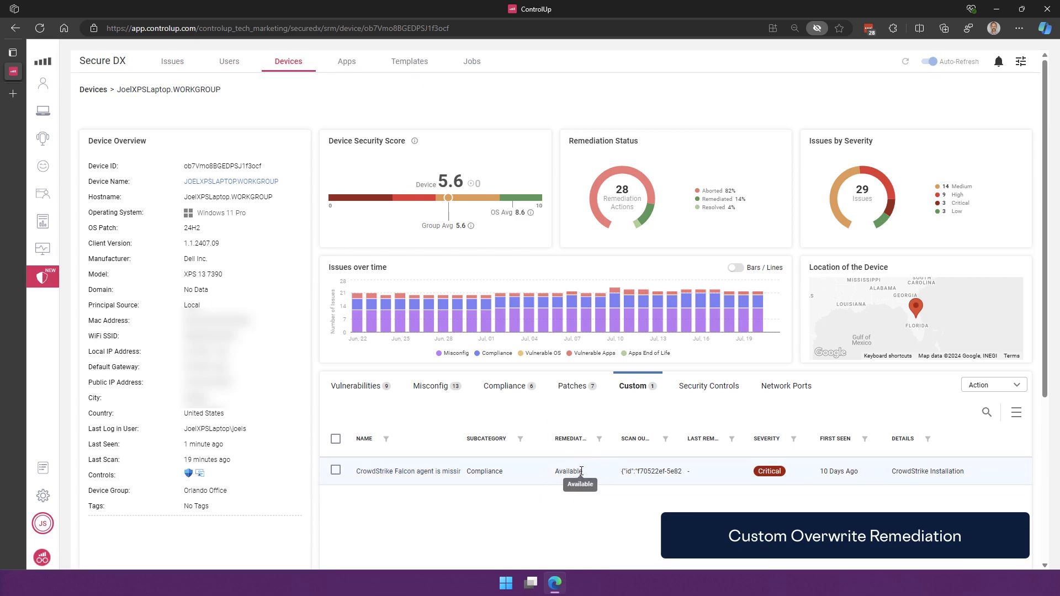
pyautogui.click(336, 471)
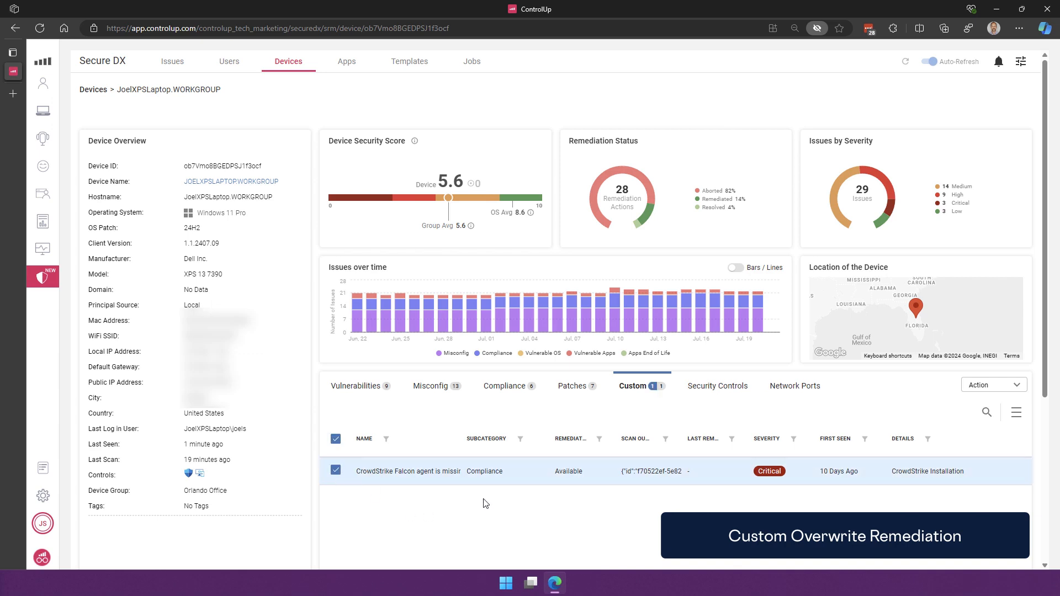
pyautogui.click(988, 387)
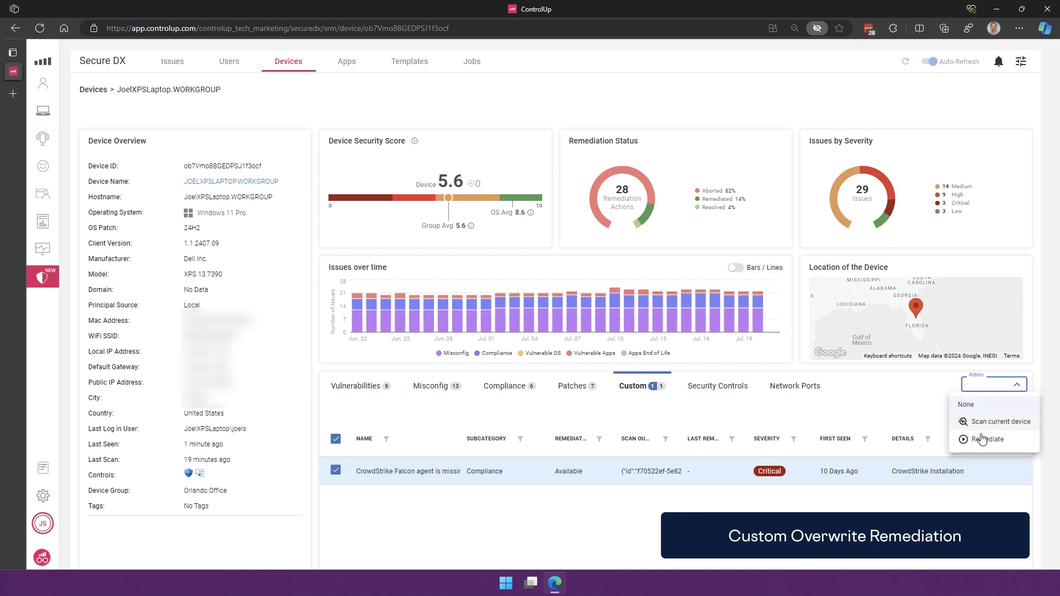
pyautogui.click(971, 440)
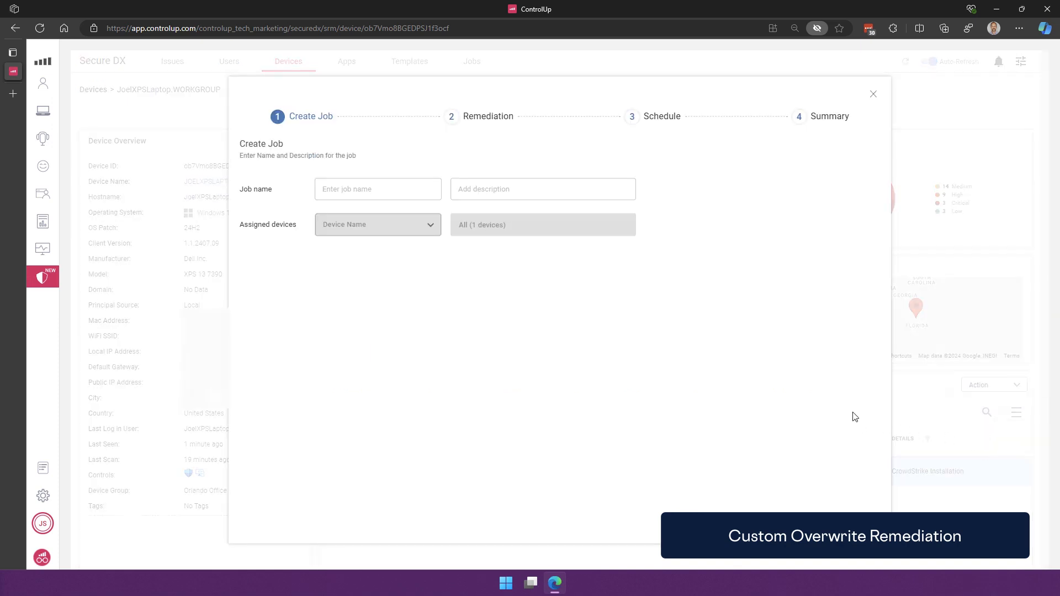
# Name the remediation job "Install Crowdstrike Remedation".
pyautogui.click(362, 188)
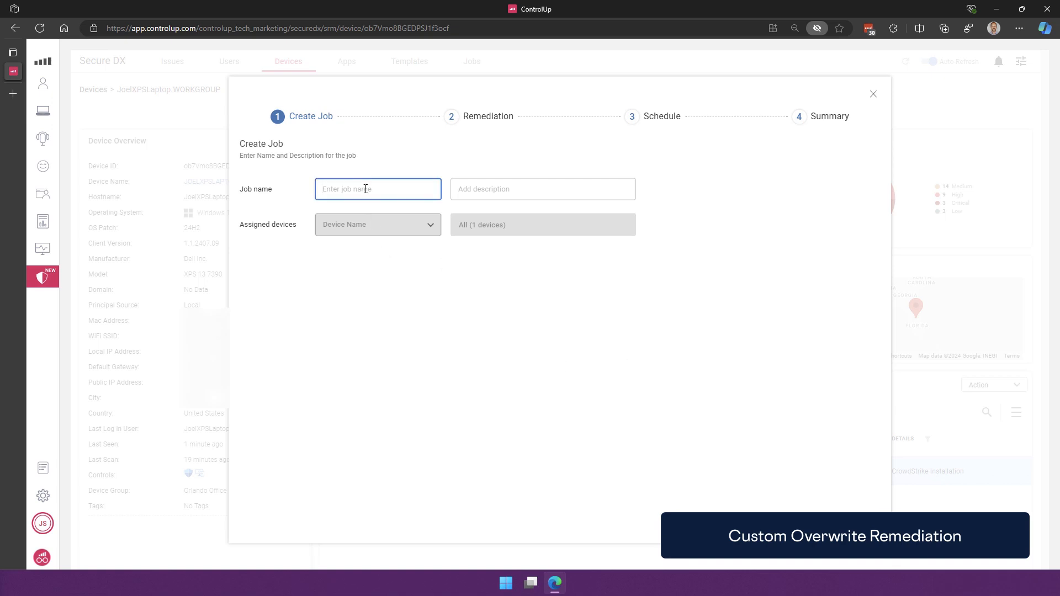
pyautogui.write('Inst')
pyautogui.write('a')
pyautogui.write('ll')
pyautogui.write(' Crwo')
pyautogui.press('BackSpace')
pyautogui.write('ow')
pyautogui.press('BackSpace')
pyautogui.press('BackSpace')
pyautogui.write('owr')
pyautogui.press('BackSpace')
pyautogui.write('dstrike Remed')
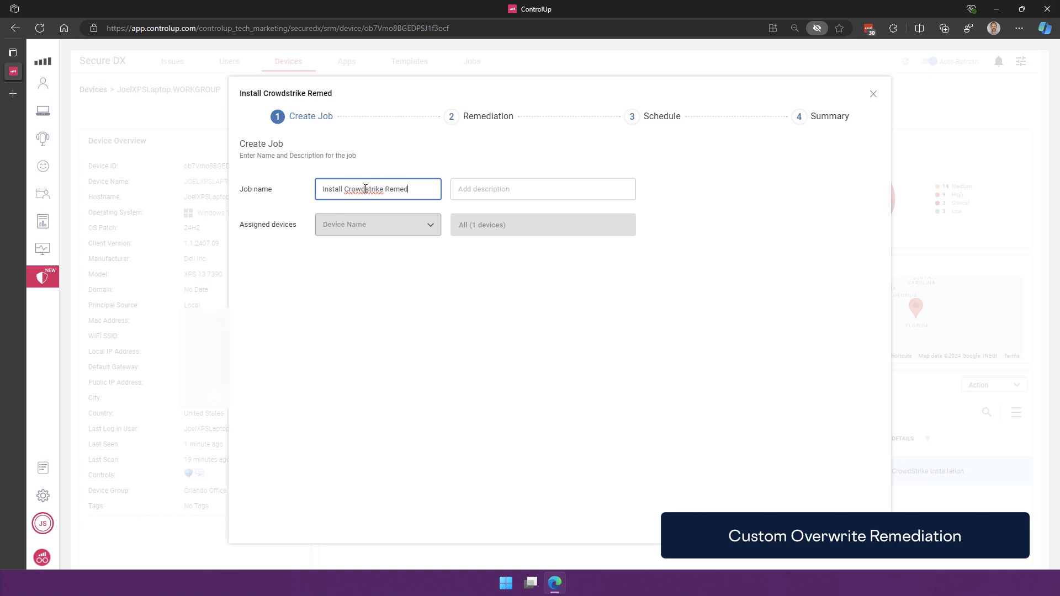
pyautogui.write('iation')
# Create the job with an immediate remediation schedule, keeping auto restart and user message disabled.
pyautogui.click(859, 526)
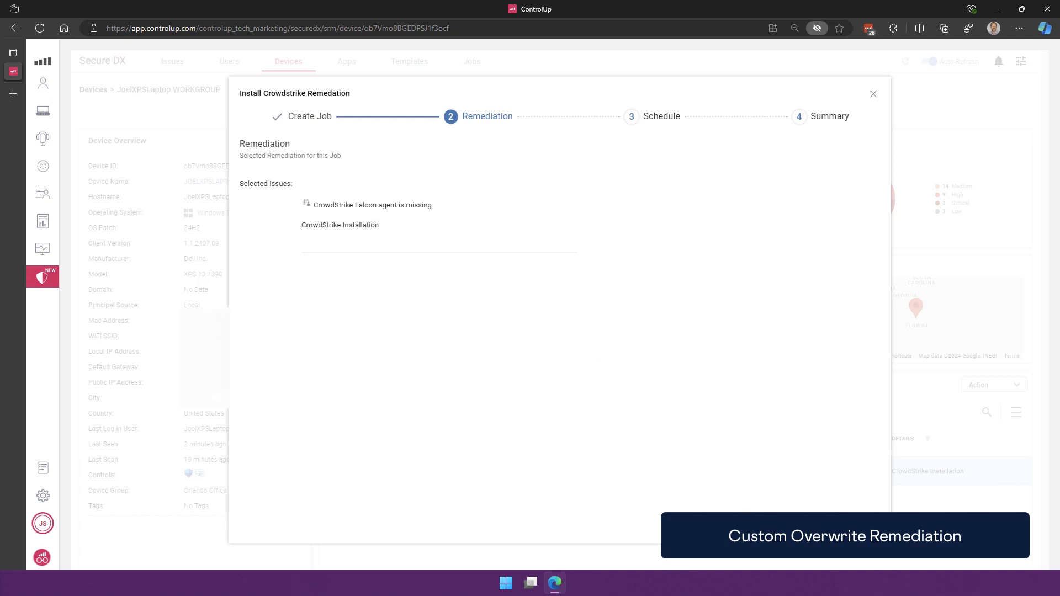
pyautogui.click(859, 526)
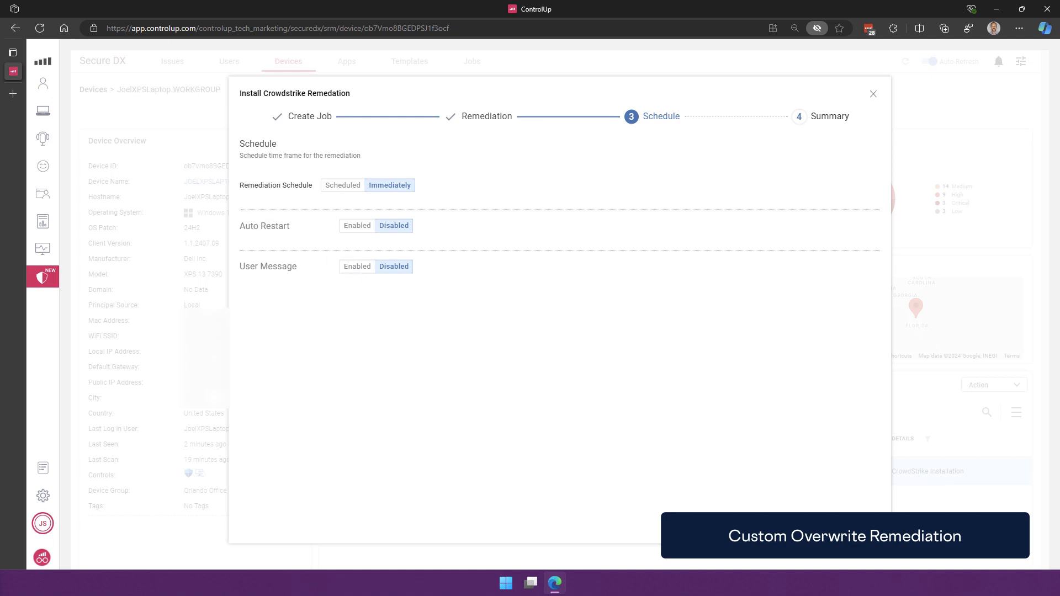
pyautogui.click(860, 527)
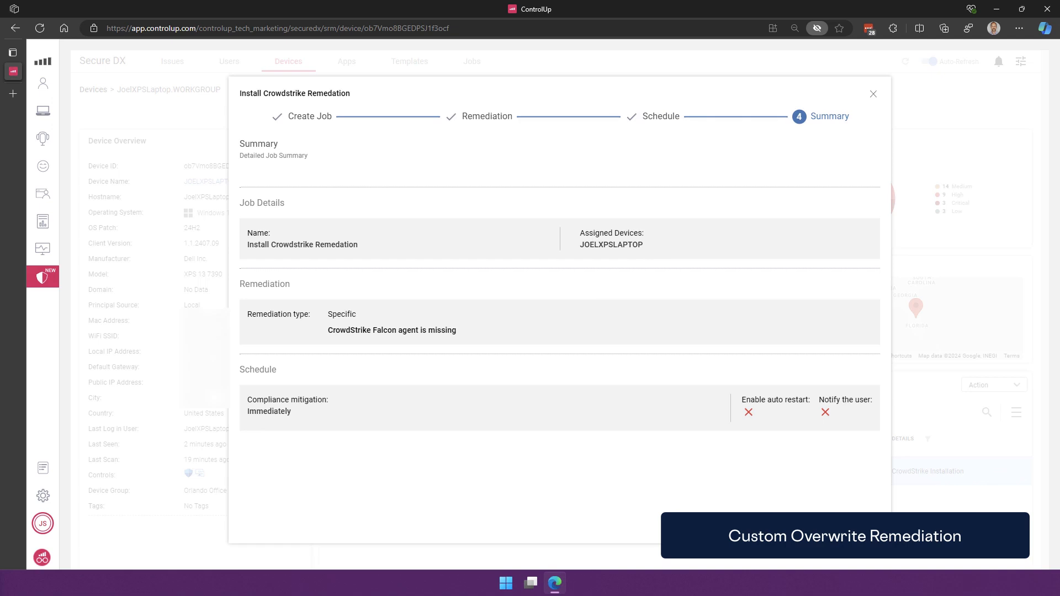
pyautogui.click(861, 527)
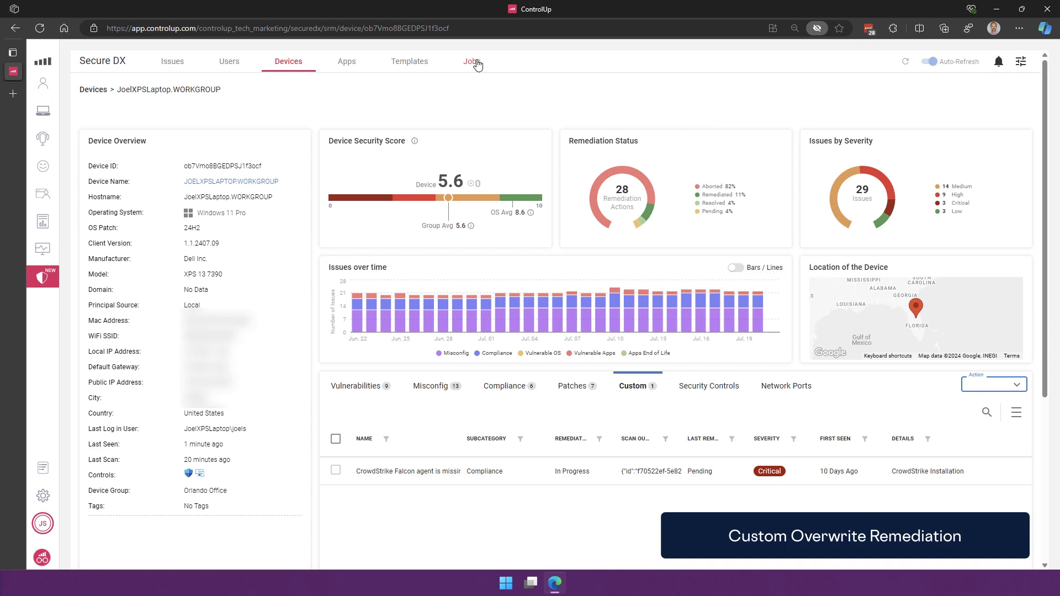
# Open the new CrowdStrike job in the job list, refresh its status and inspect the laptop's remediation result.
pyautogui.click(477, 65)
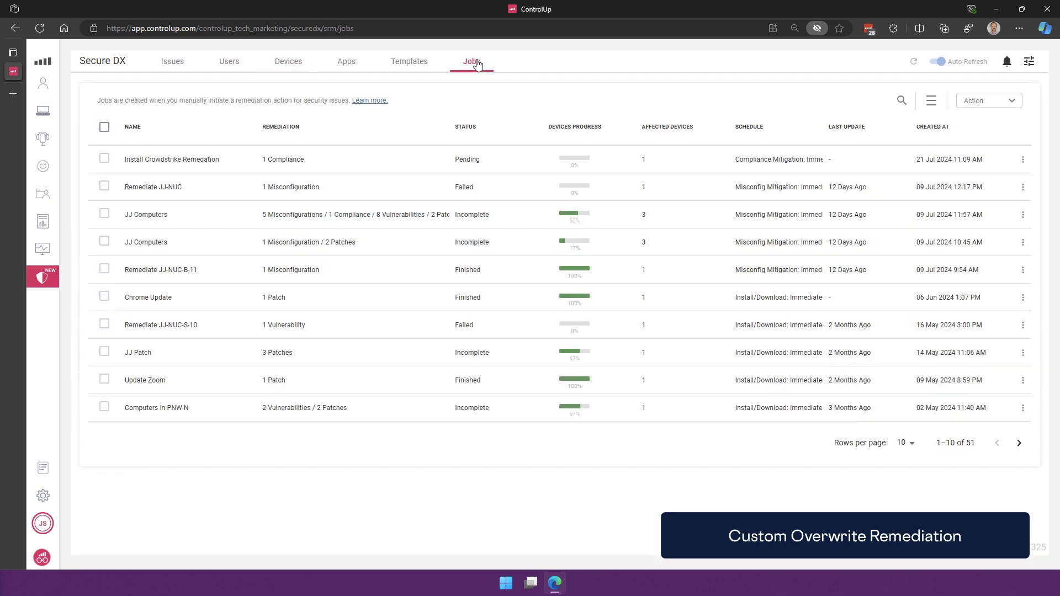
pyautogui.click(174, 159)
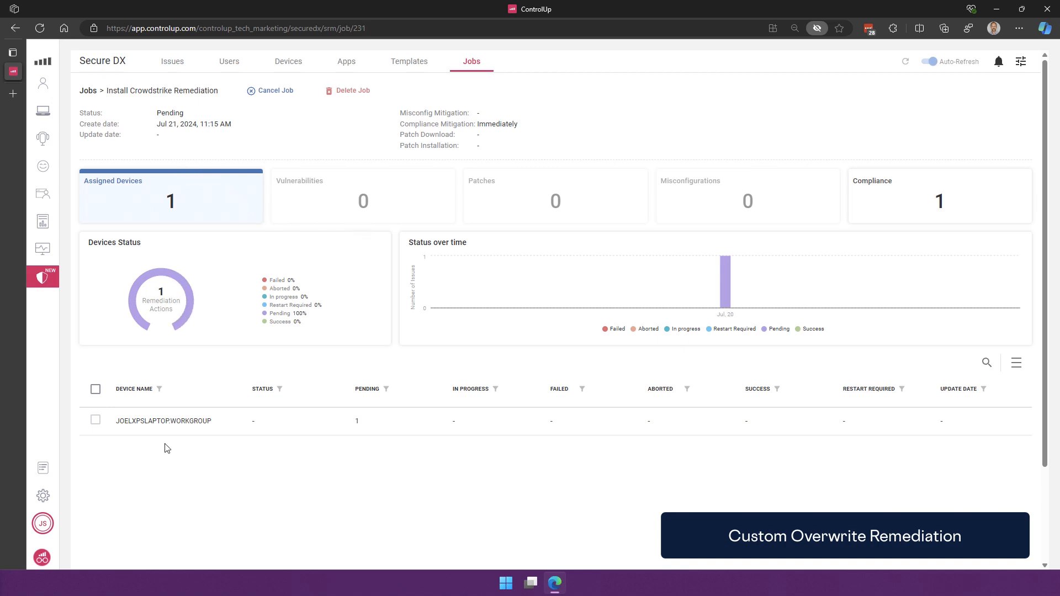
pyautogui.click(906, 62)
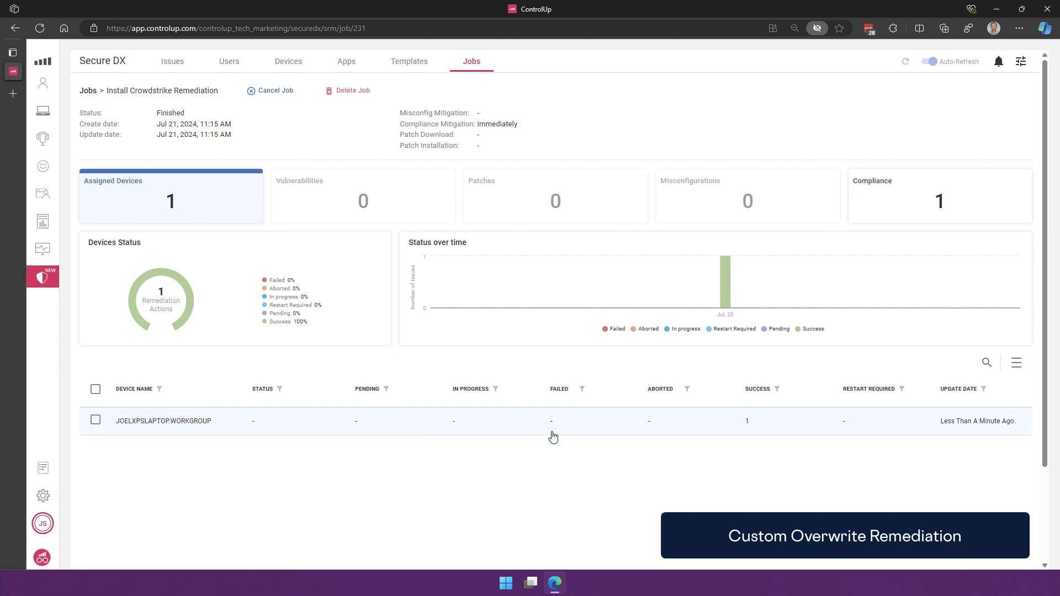
pyautogui.click(199, 422)
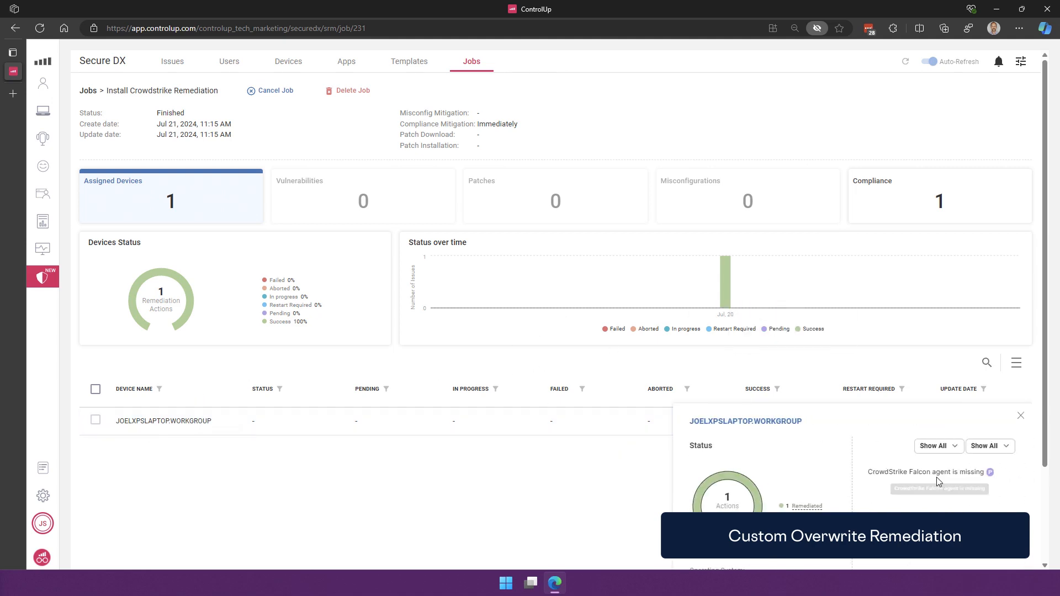
pyautogui.scroll(-2, 866, 491)
pyautogui.scroll(2, 497, 436)
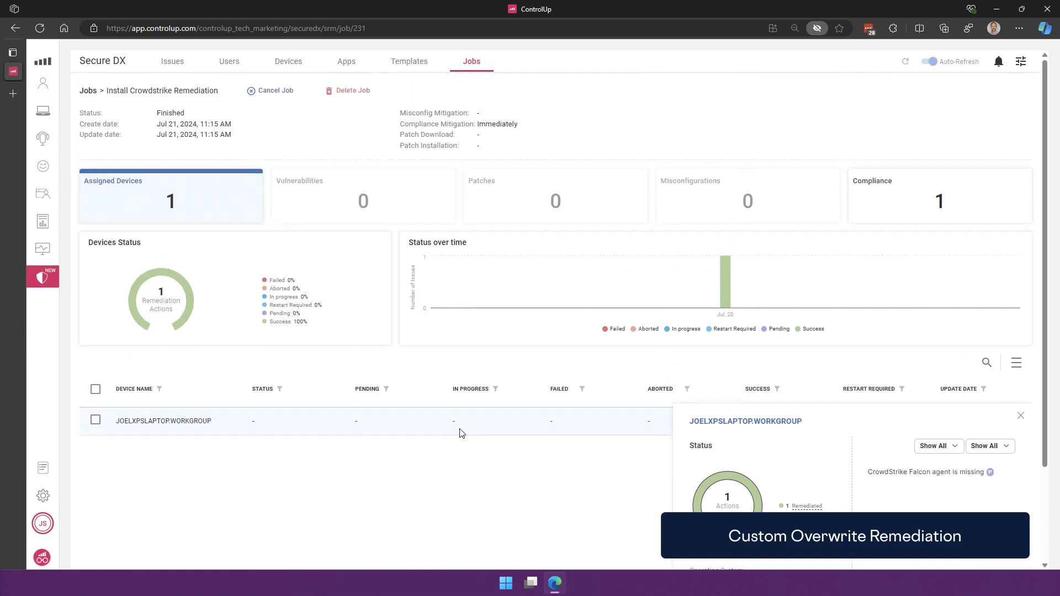
# Reopen the Orlando Office XPS laptop's security details from the device list and check its custom issues and security controls.
pyautogui.click(295, 68)
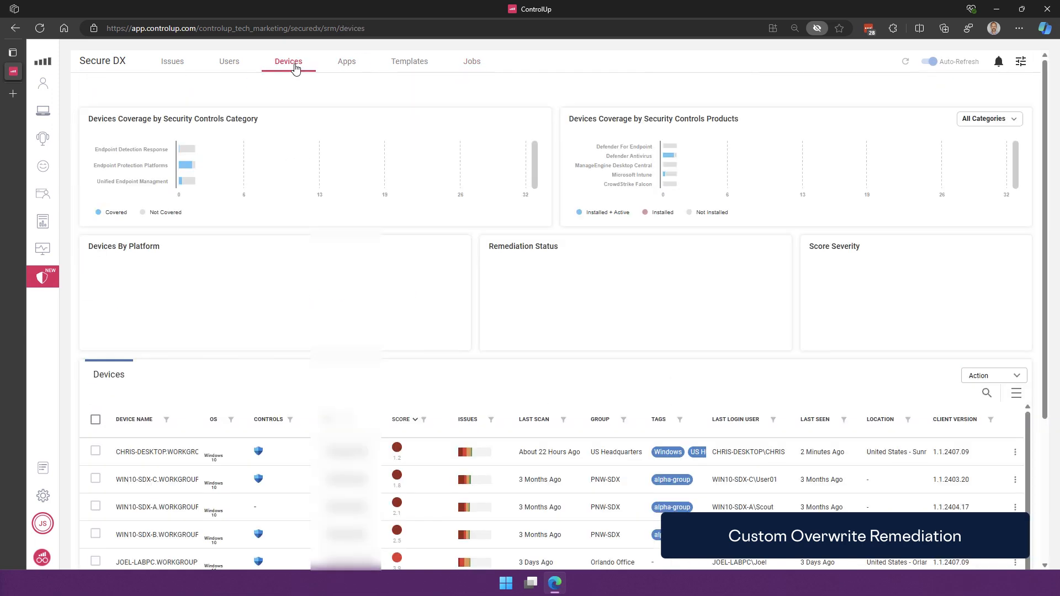
pyautogui.scroll(-3, 180, 414)
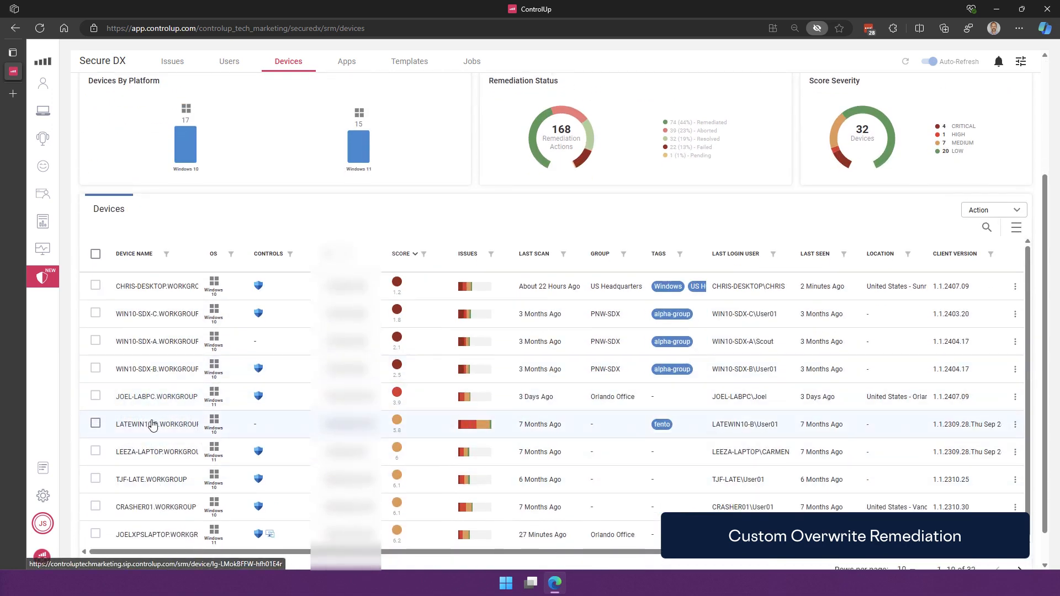
pyautogui.click(154, 534)
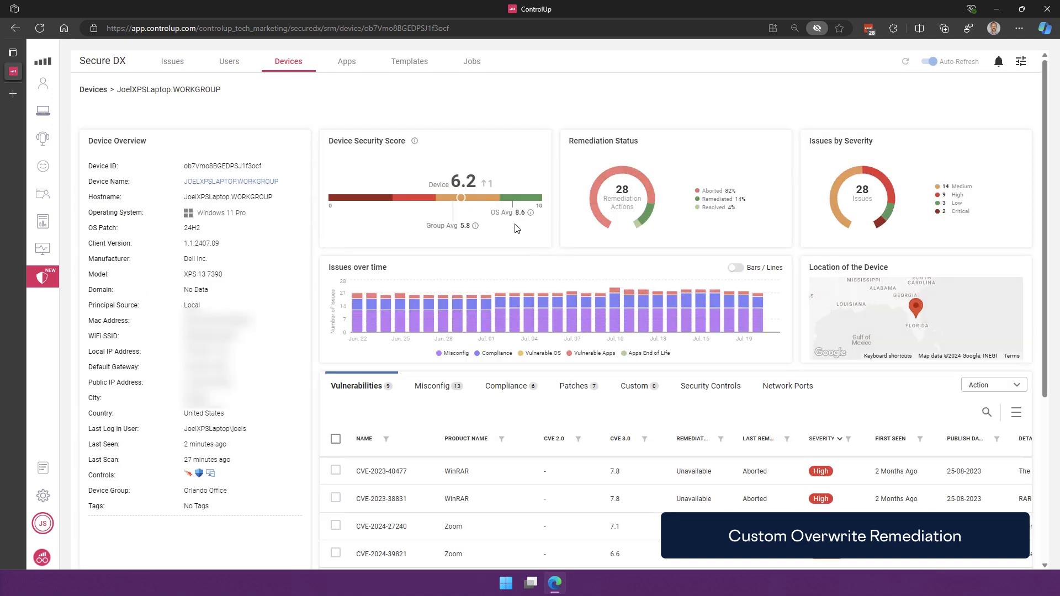
pyautogui.click(630, 386)
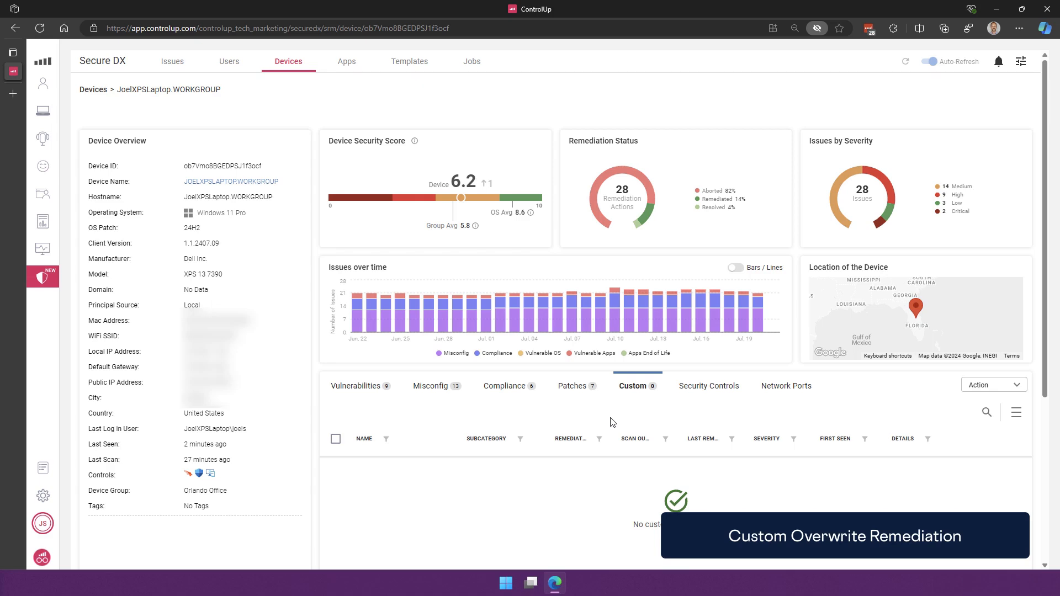
pyautogui.click(680, 389)
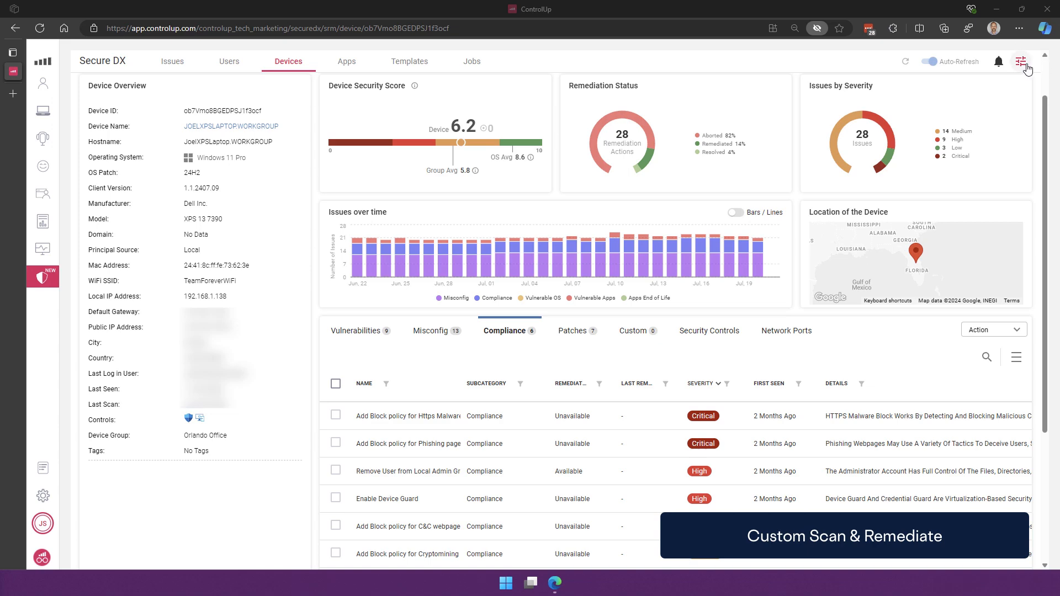
# Start a new custom issue in the Secure DX configuration and name it "Check for presence of file".
pyautogui.click(1021, 62)
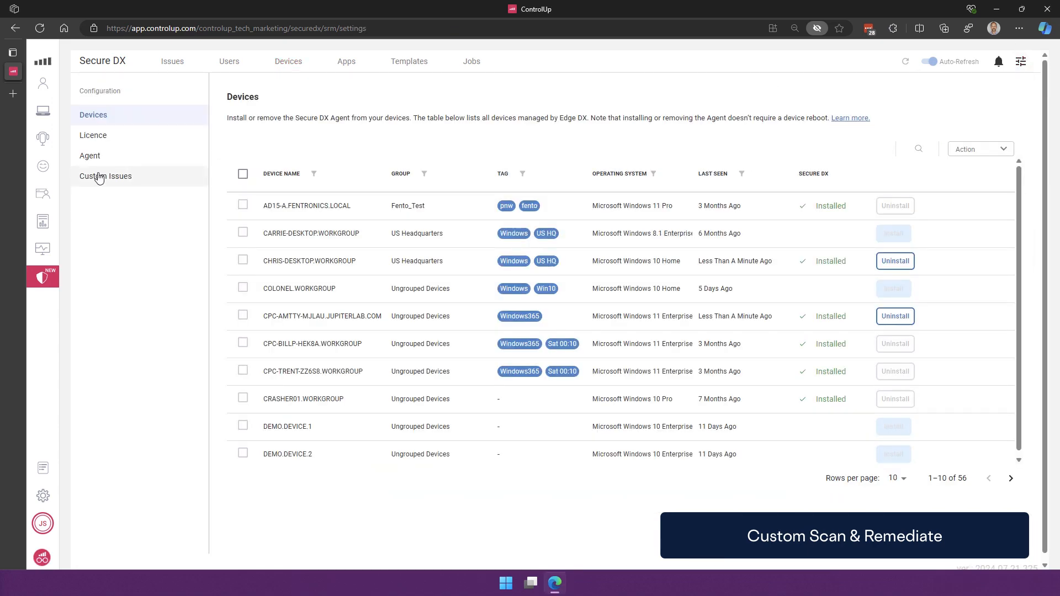
pyautogui.click(99, 177)
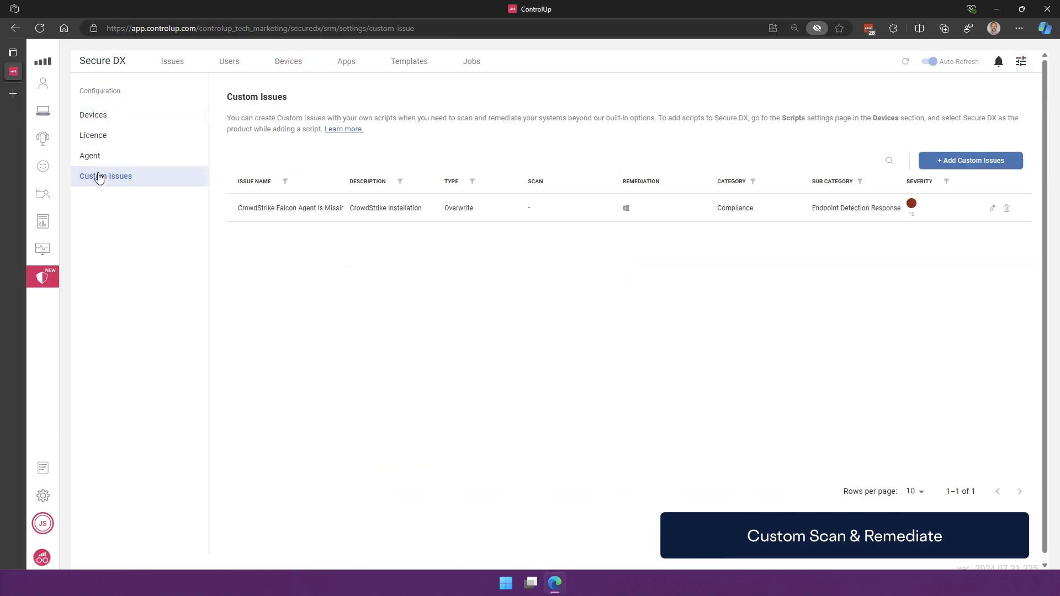
pyautogui.click(959, 160)
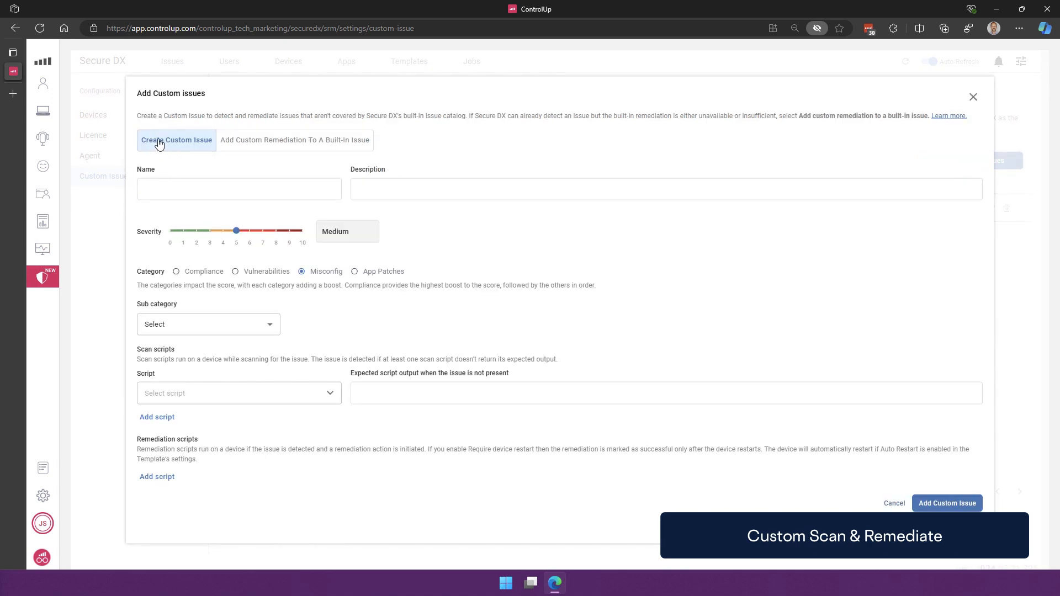
pyautogui.click(176, 194)
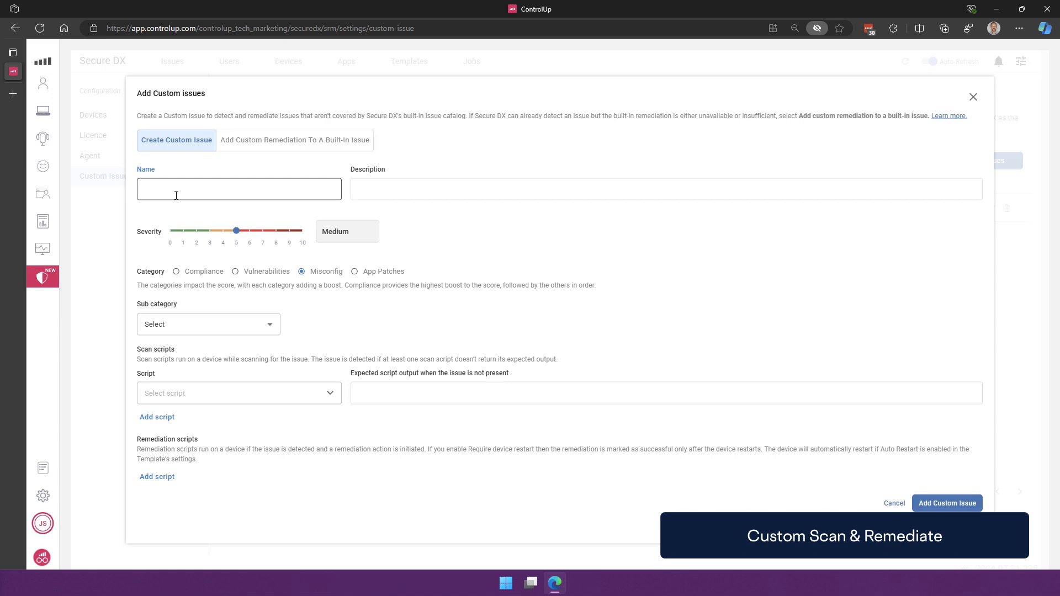
pyautogui.write('Check for presence of file')
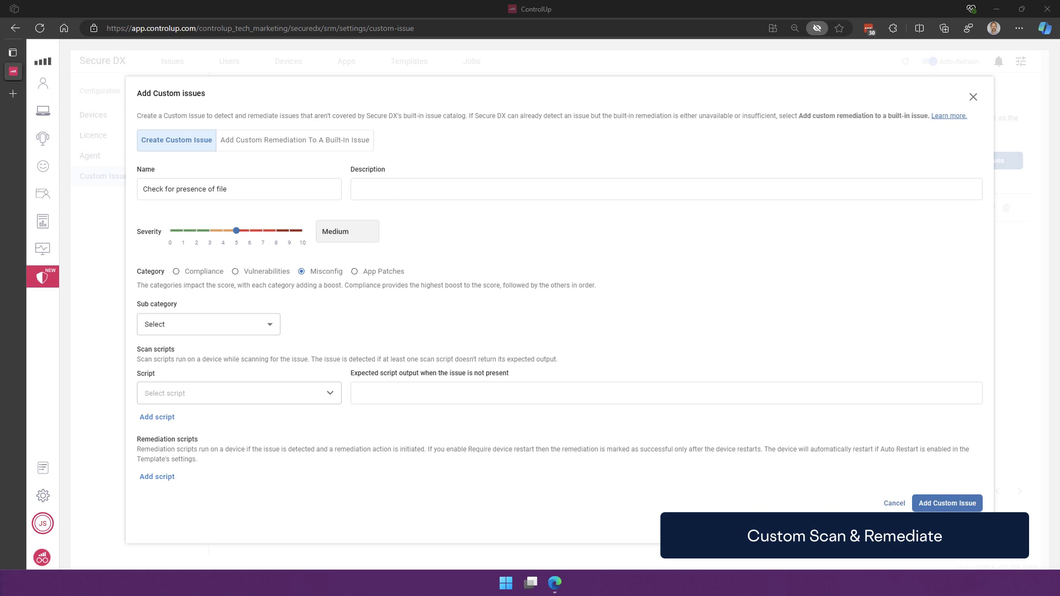
# Set the description to "This custom action scans for a file in a specific location on the filesystem and if not can remediate it by placing it there".
pyautogui.click(385, 182)
pyautogui.write('This custom action scans for a file in a specific location on the filesystem and if not can remediate it by placing it there')
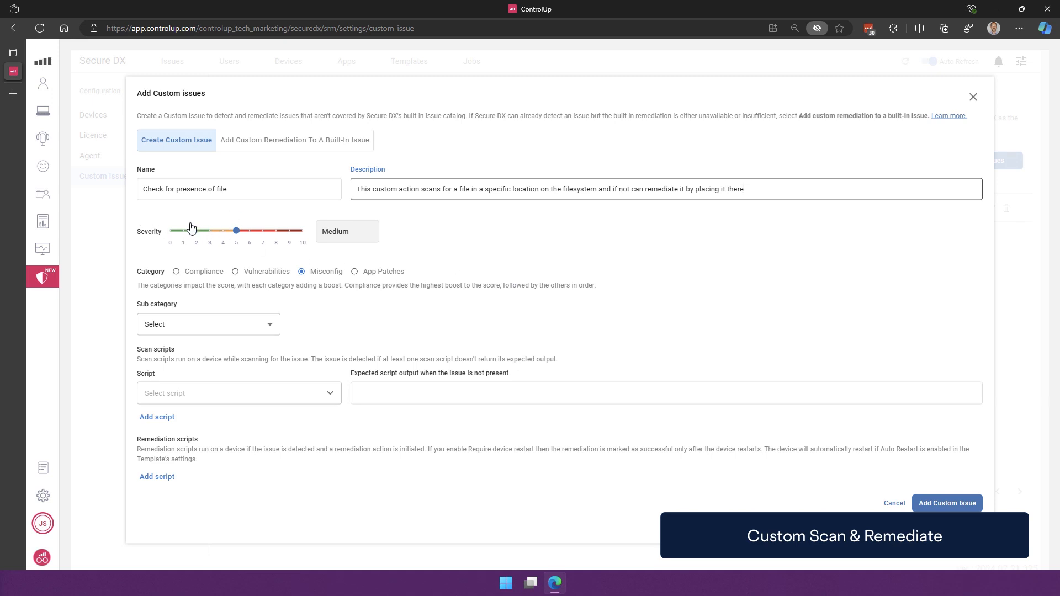
# Lower the issue's severity to just under 4 (Medium) and classify it as Compliance with the sub category Security Checks.
pyautogui.moveTo(236, 230)
pyautogui.moveTo(235, 232)
pyautogui.mouseDown()
pyautogui.moveTo(260, 232)
pyautogui.moveTo(186, 231)
pyautogui.moveTo(218, 235)
pyautogui.mouseUp()
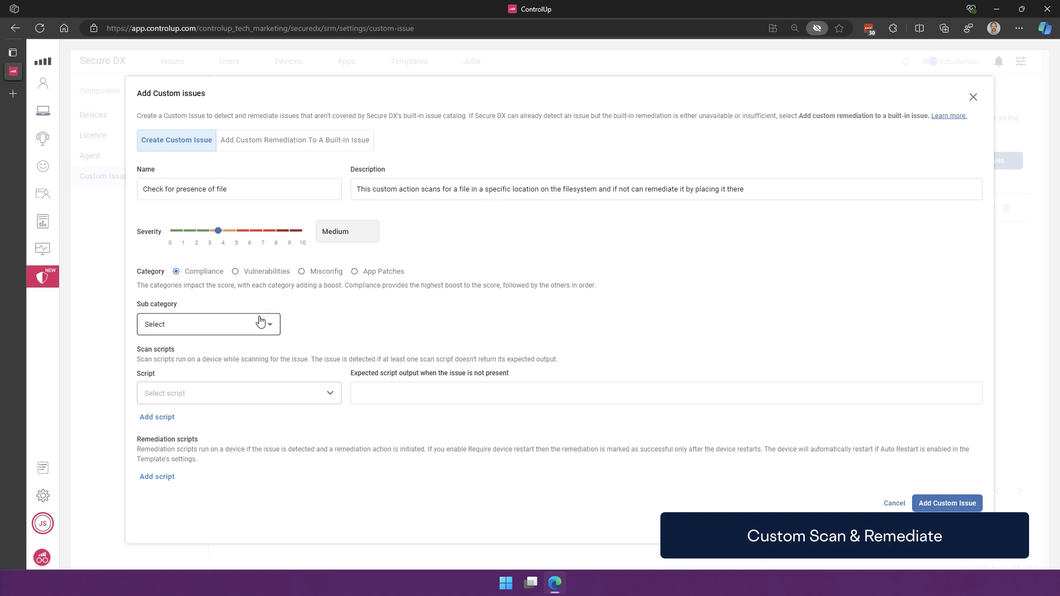
pyautogui.click(302, 271)
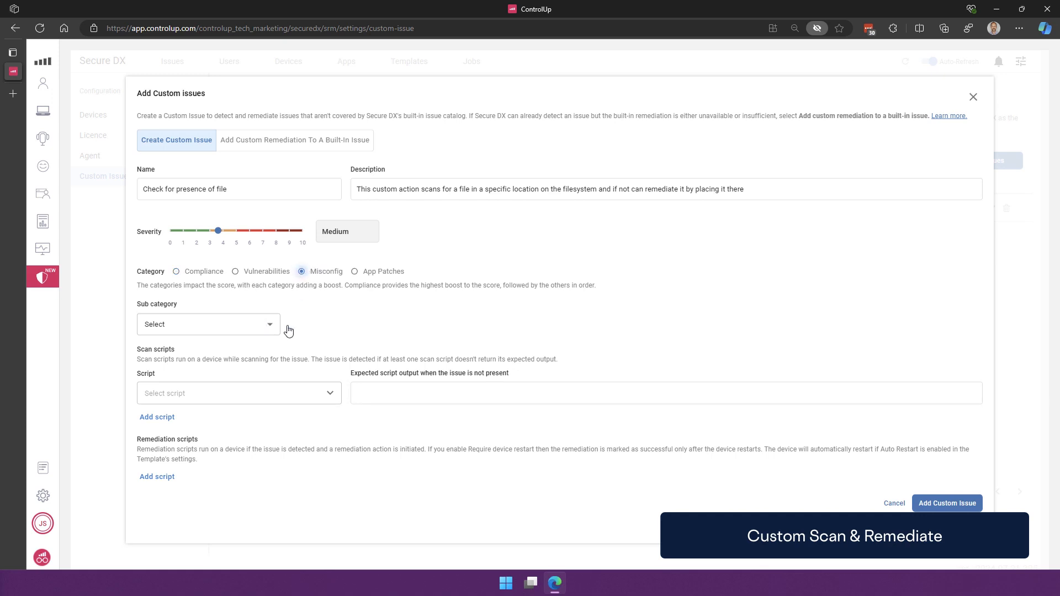
pyautogui.click(260, 332)
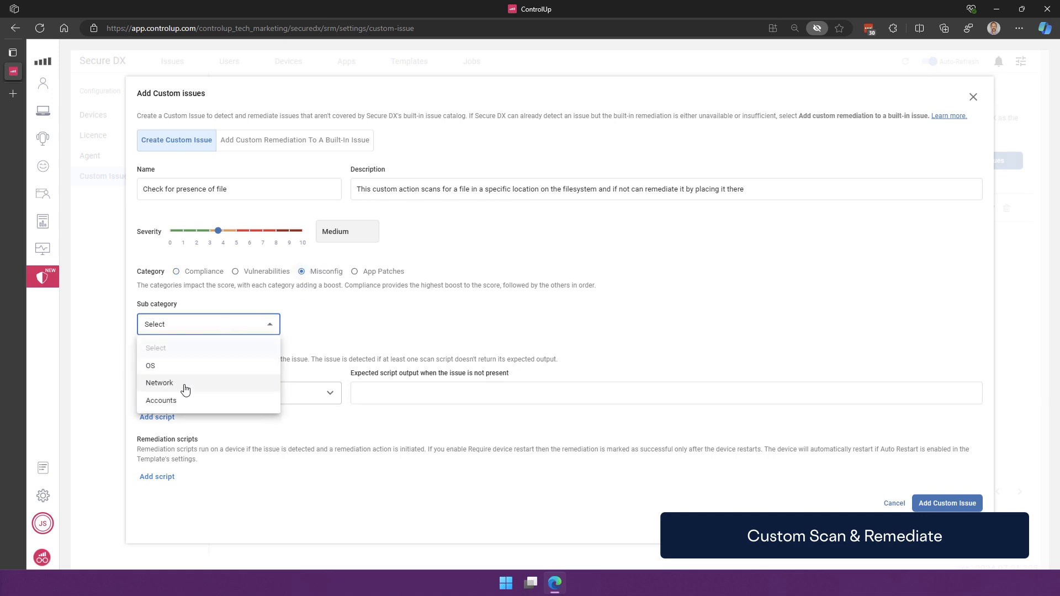
pyautogui.click(176, 271)
pyautogui.click(210, 327)
pyautogui.click(181, 366)
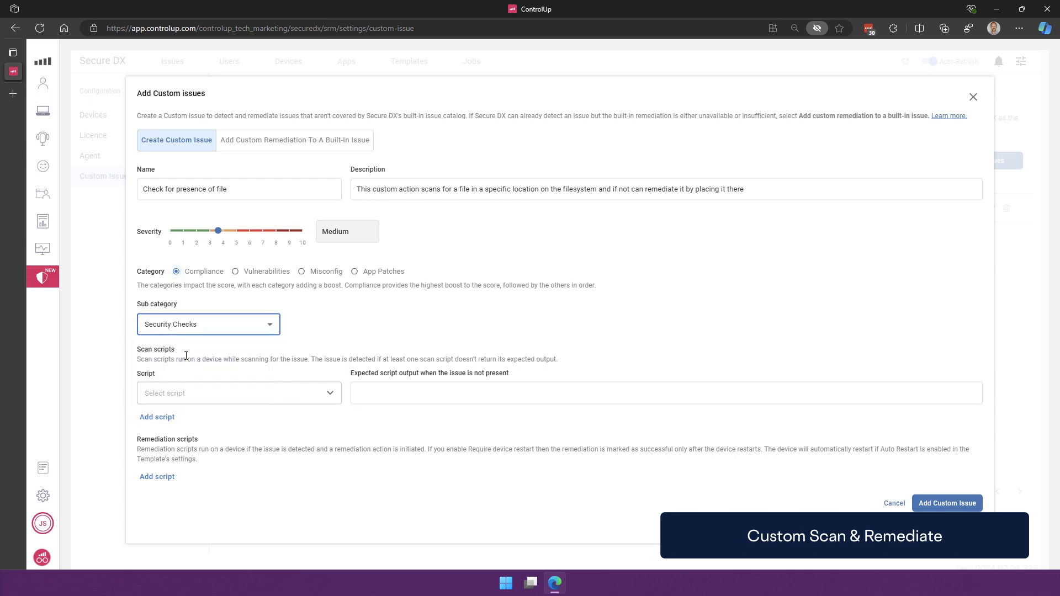
# Preview the scan script "SDX Scan - Check for presence of file" and examine its file path, existence check and true and false outputs.
pyautogui.click(174, 394)
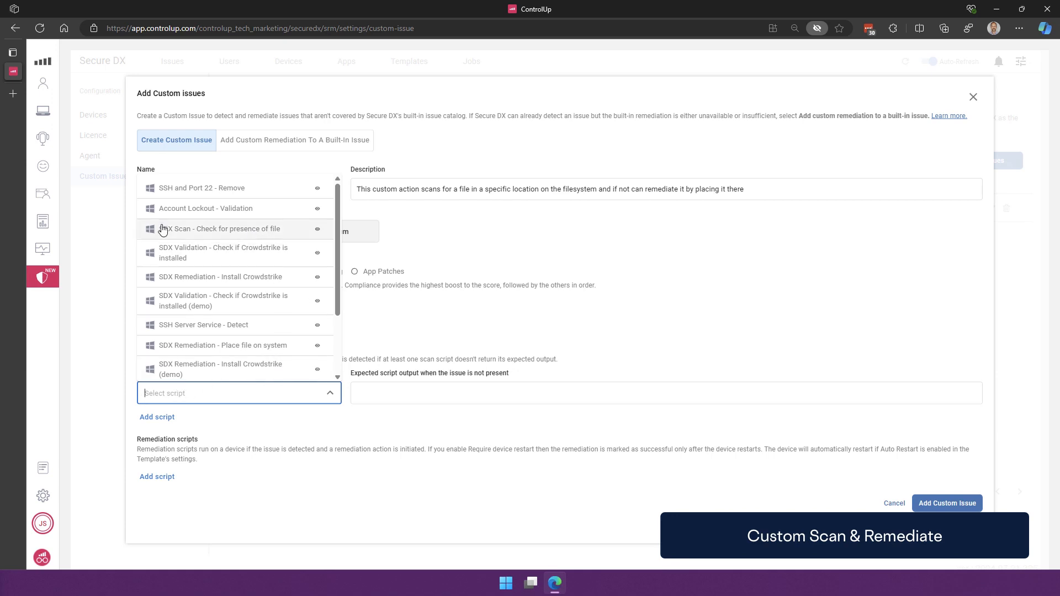
pyautogui.click(317, 229)
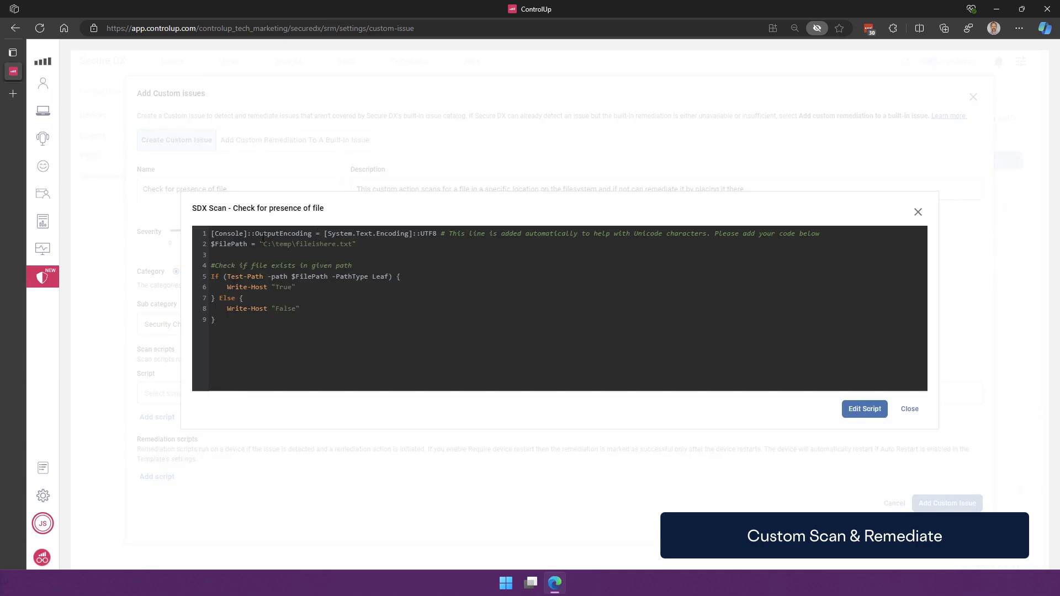
pyautogui.moveTo(263, 243); pyautogui.dragTo(354, 245)
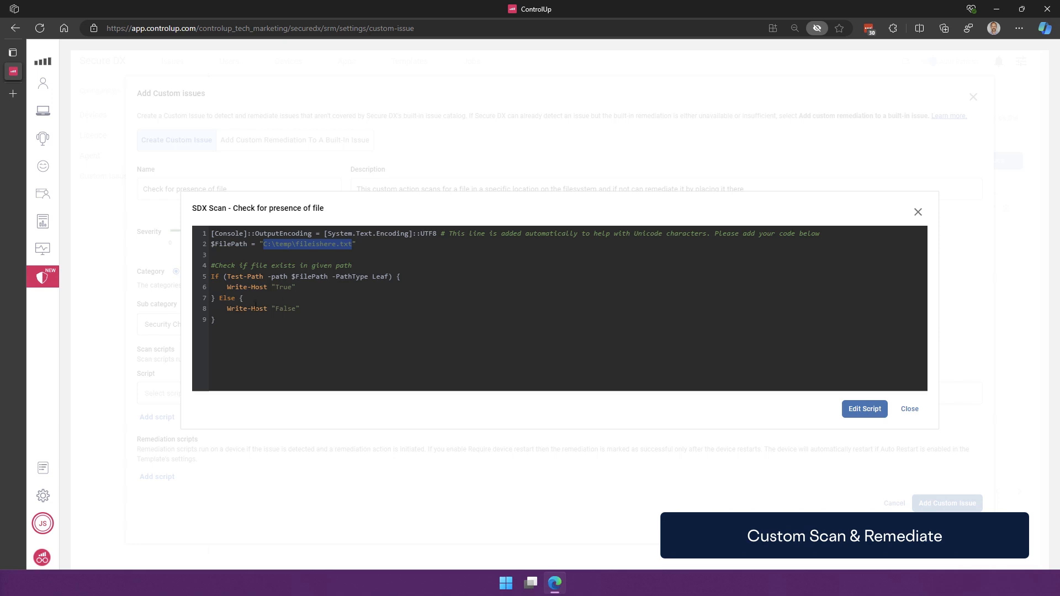
pyautogui.moveTo(236, 277); pyautogui.dragTo(293, 288)
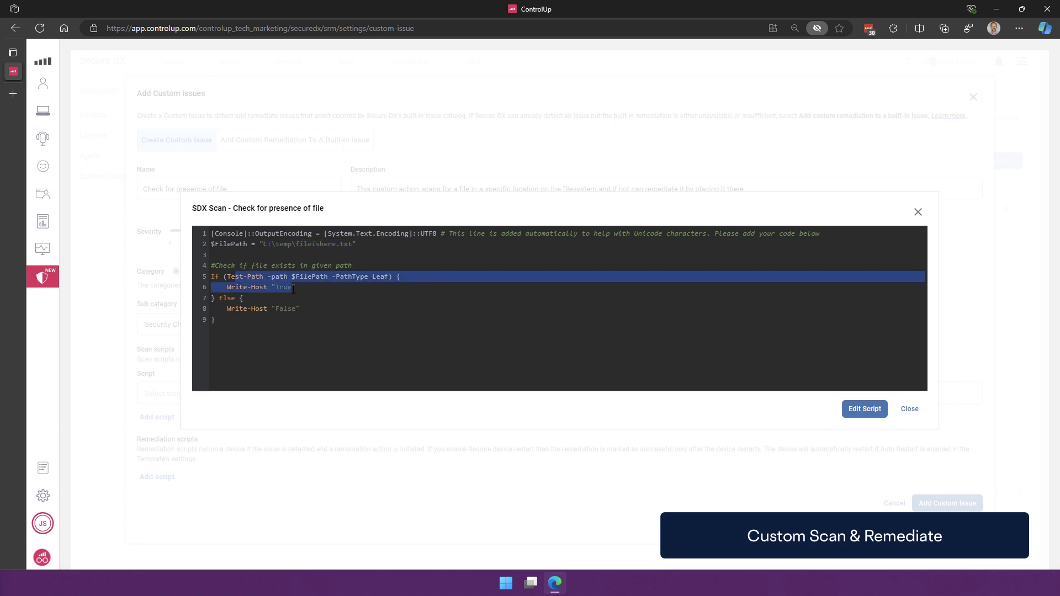
pyautogui.moveTo(228, 309); pyautogui.dragTo(298, 316)
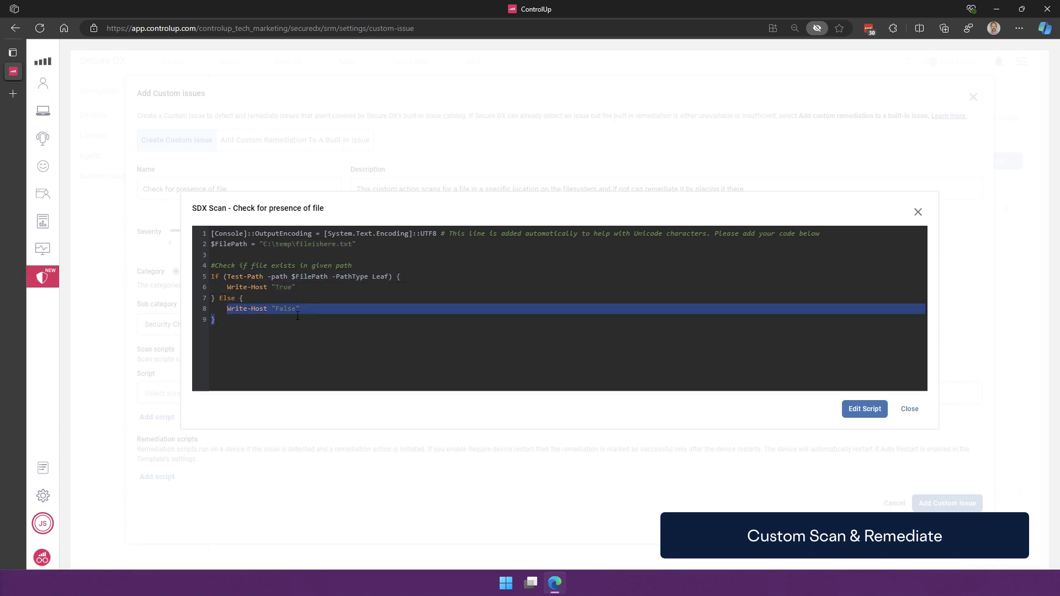
# Assign "SDX Scan - Check for presence of file" as the scan script and set its expected output to "True".
pyautogui.click(909, 411)
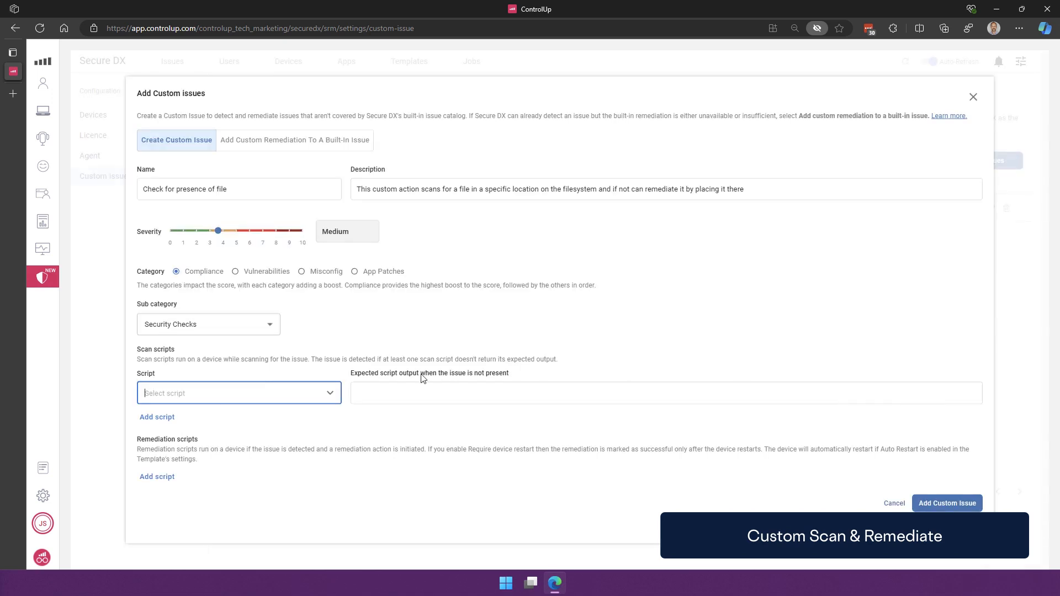
pyautogui.click(260, 389)
pyautogui.click(221, 228)
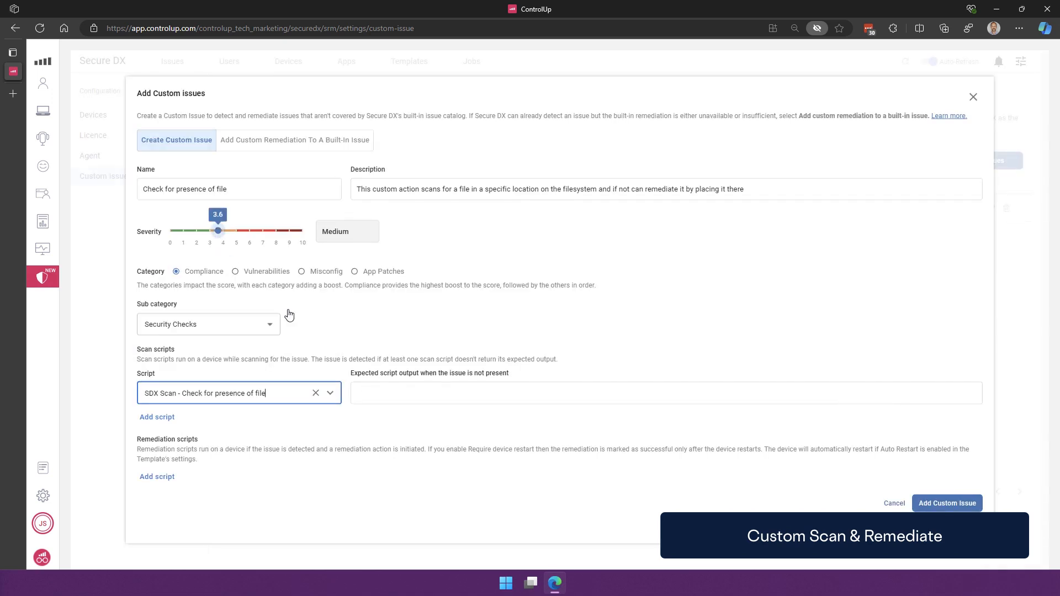
pyautogui.click(385, 390)
pyautogui.write('True')
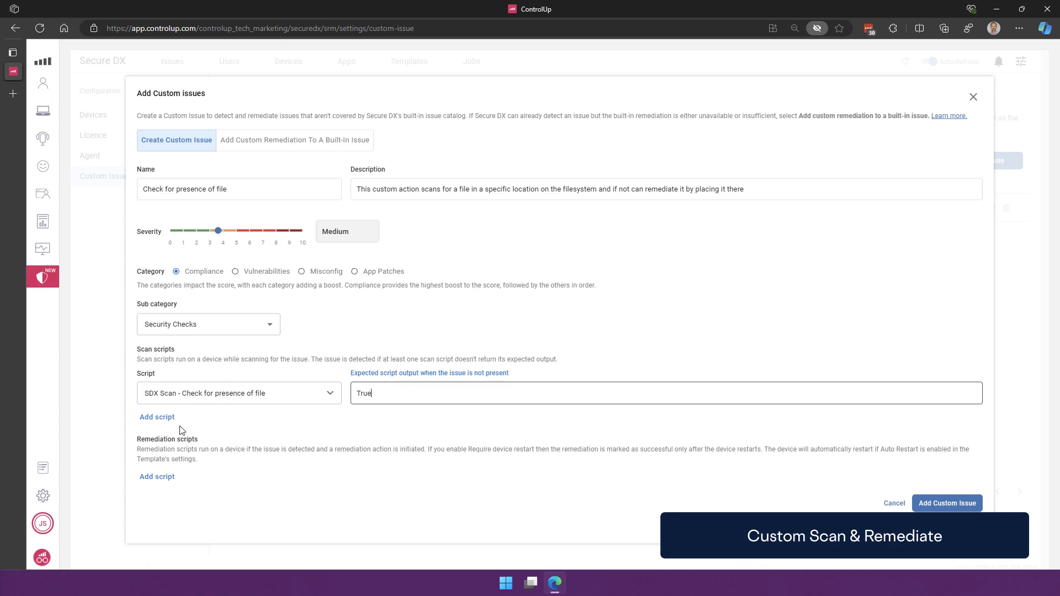
# Add "SDX Remediation - Place file on system" as the custom issue's remediation script.
pyautogui.click(160, 478)
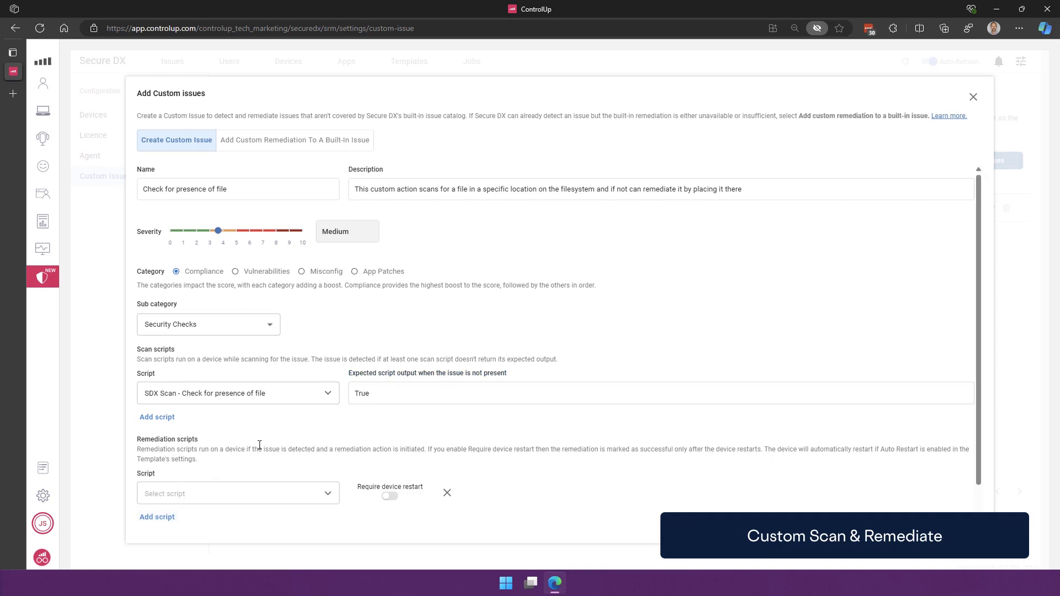
pyautogui.scroll(-1, 237, 463)
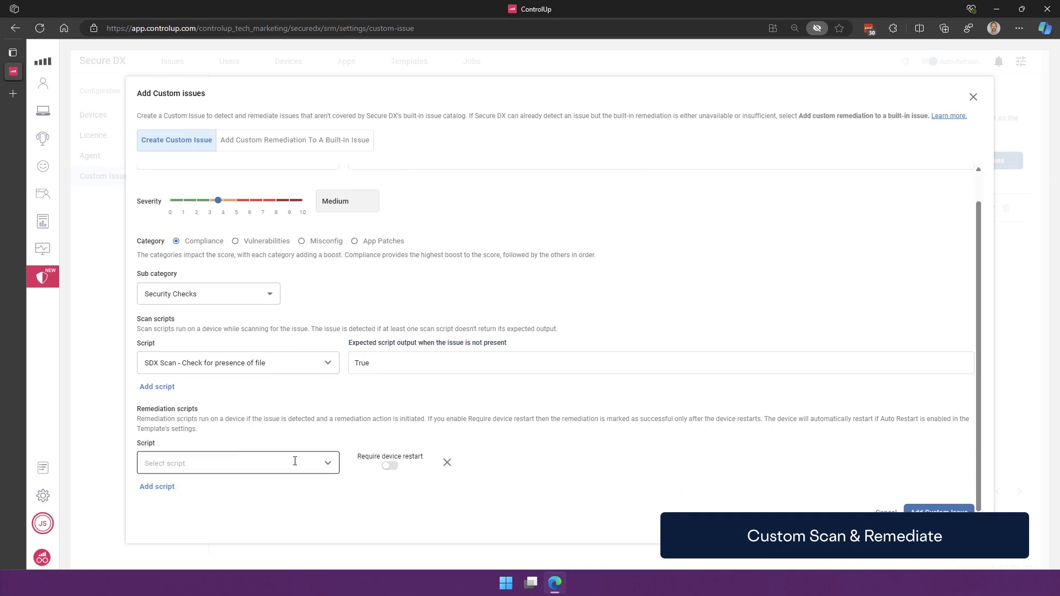
pyautogui.click(328, 468)
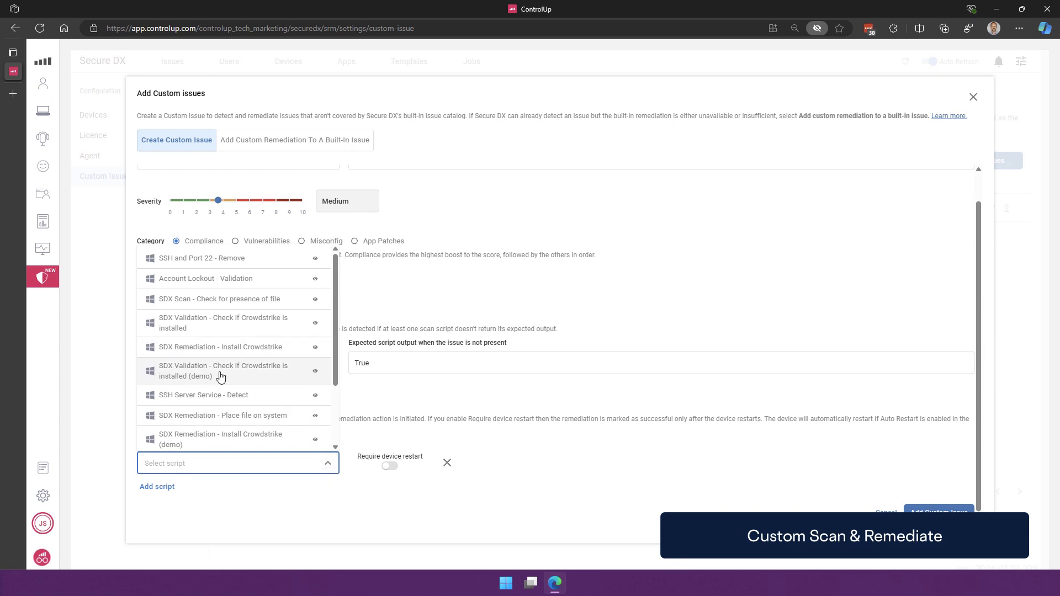
pyautogui.click(215, 419)
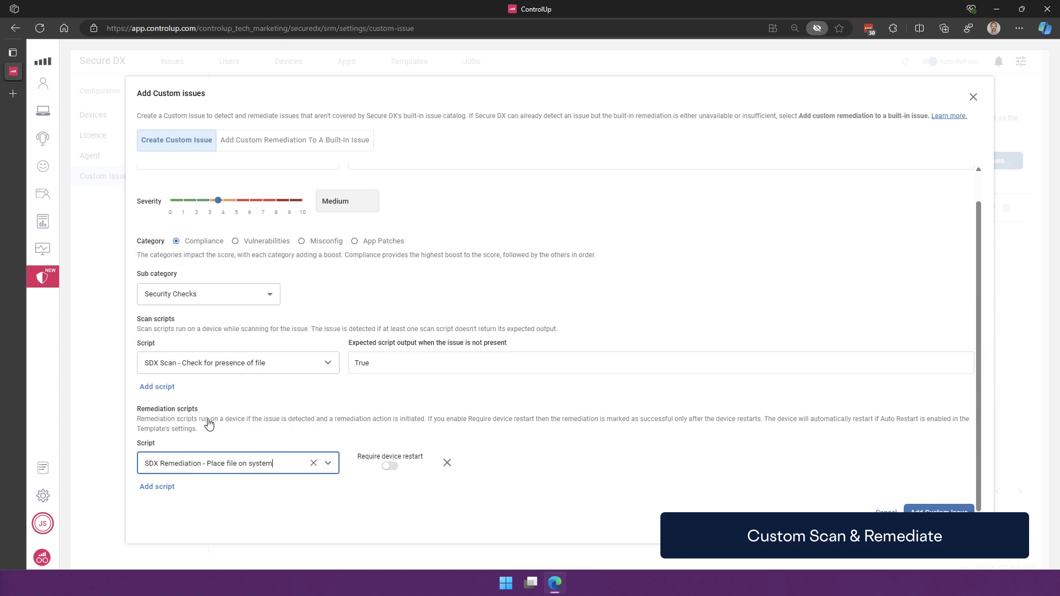
# Preview the code of the chosen remediation script, close it and save the new custom issue.
pyautogui.click(277, 464)
pyautogui.click(317, 420)
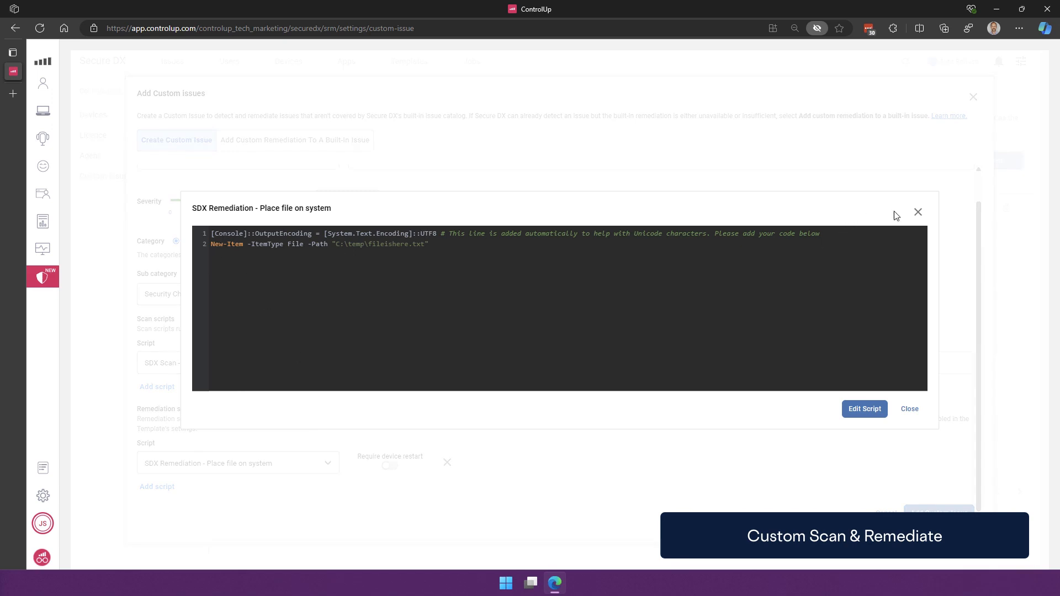
pyautogui.click(917, 212)
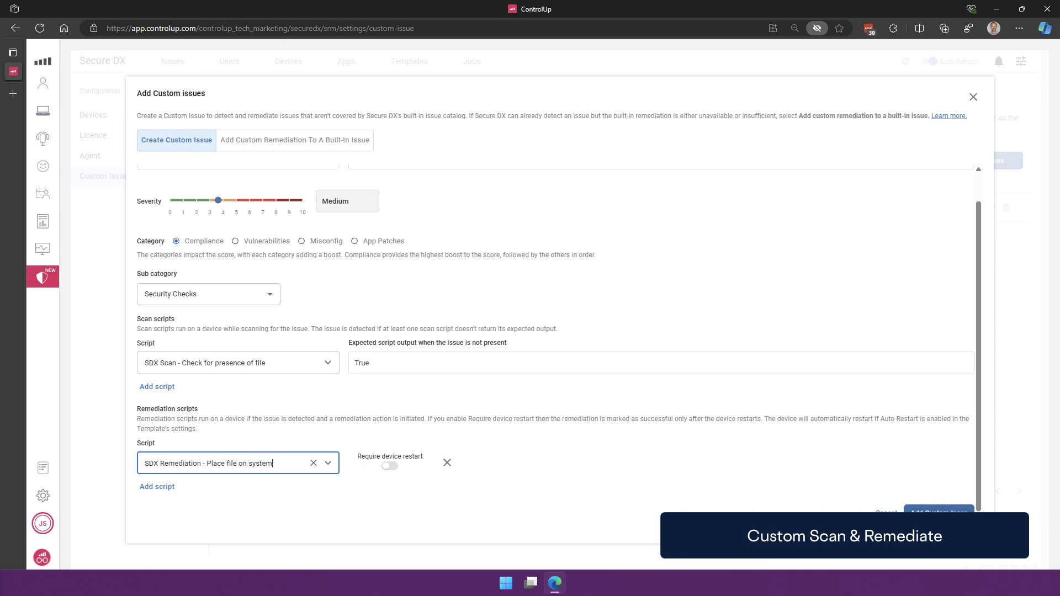
pyautogui.click(939, 516)
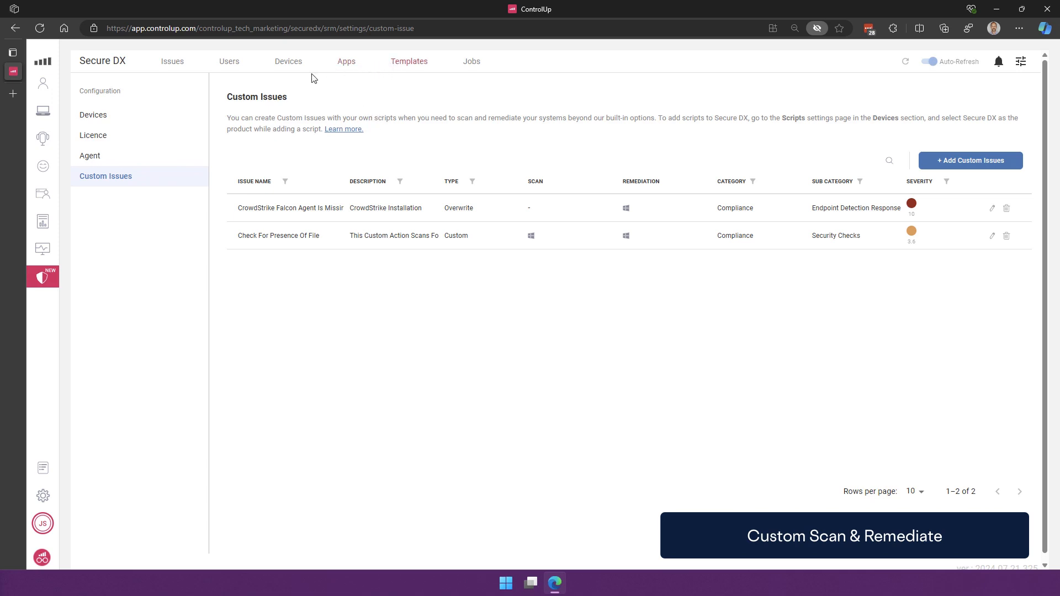
# Open the details of the Orlando Office XPS laptop from the Secure DX device list.
pyautogui.click(288, 61)
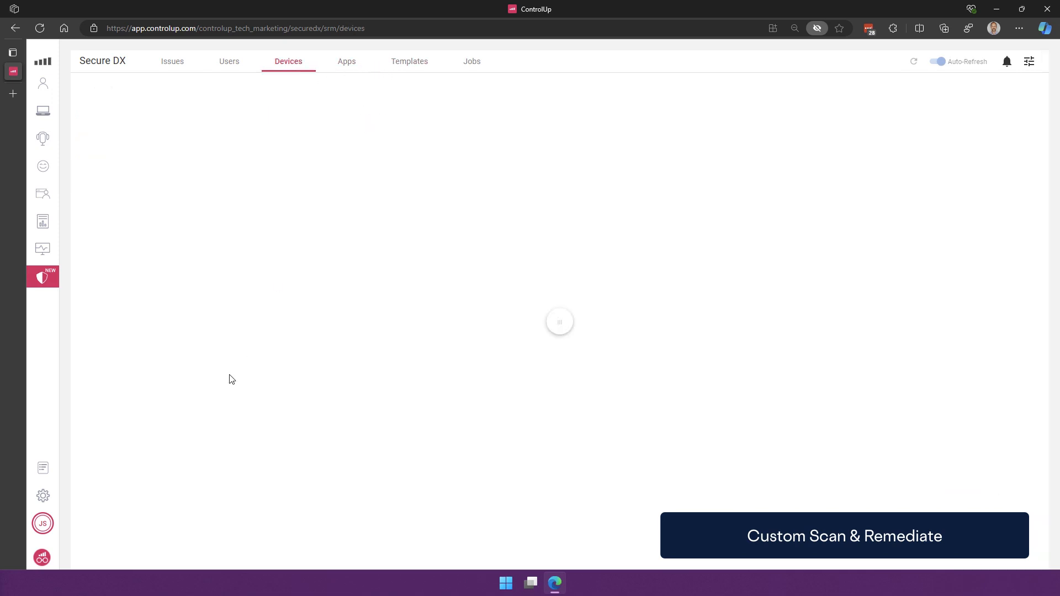
pyautogui.scroll(-2, 210, 403)
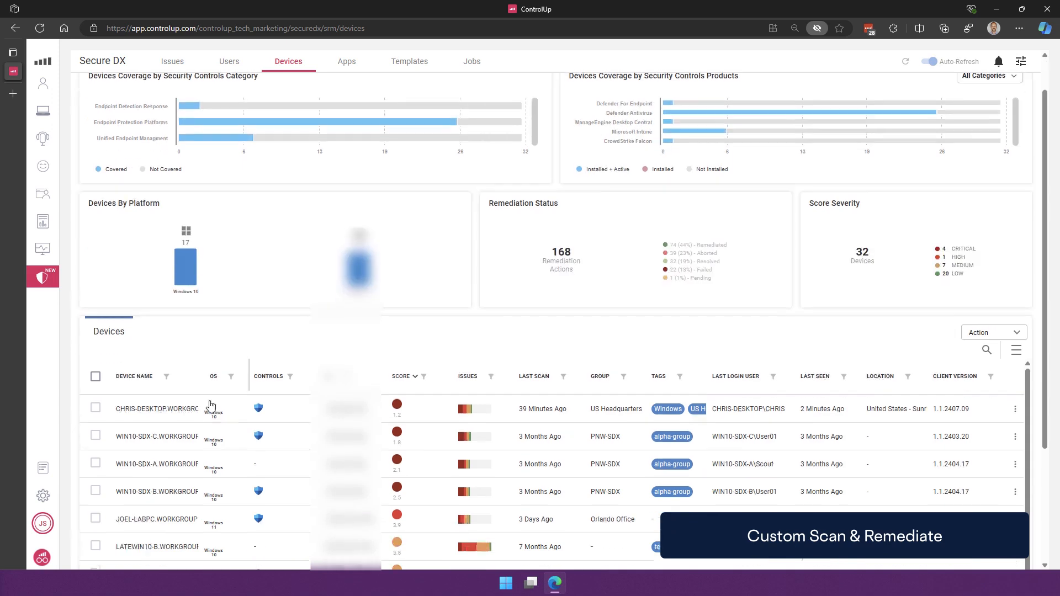
pyautogui.scroll(-1, 231, 349)
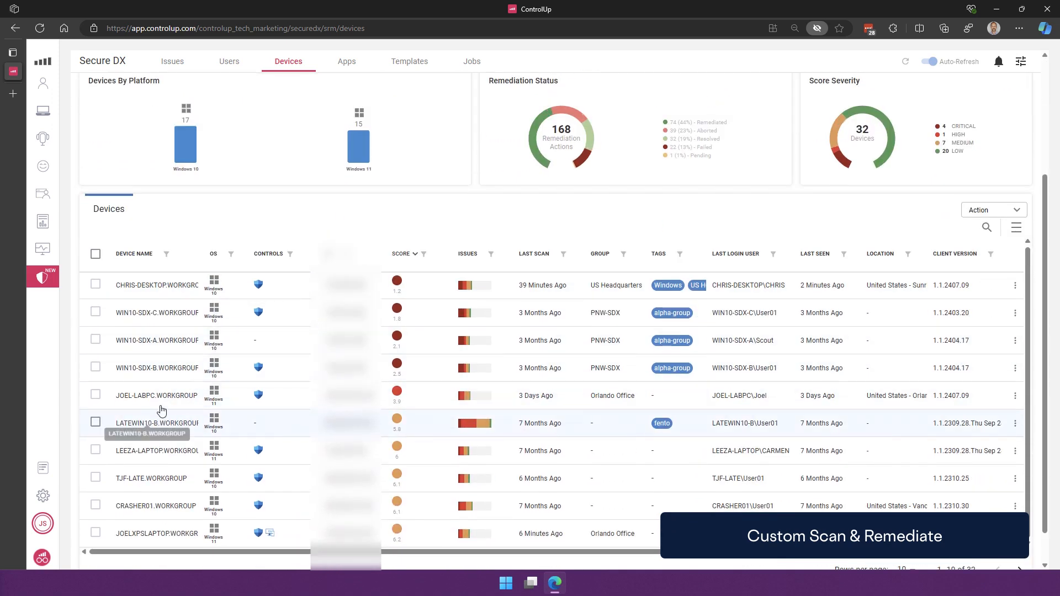
pyautogui.click(158, 536)
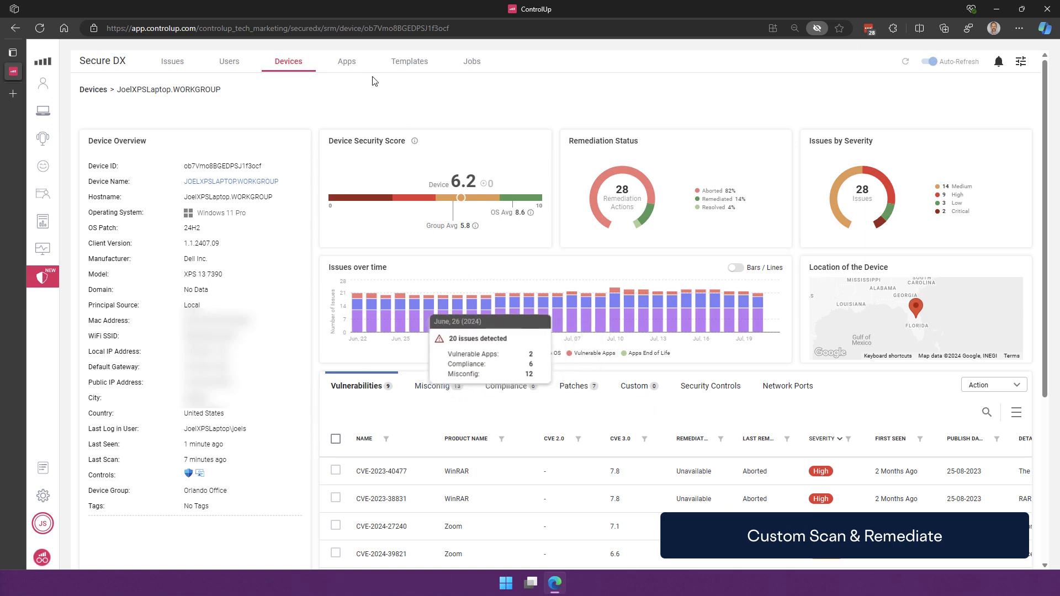
# Edit the "Scan Misconfig Orlando" template and proceed to its scanning scope.
pyautogui.click(421, 64)
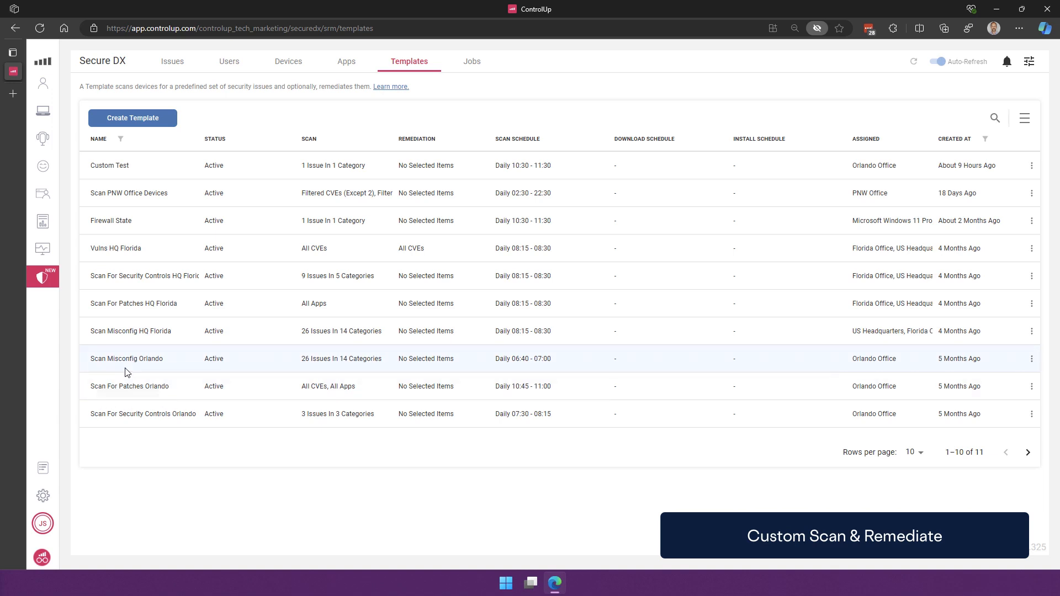
pyautogui.click(1031, 359)
pyautogui.click(961, 397)
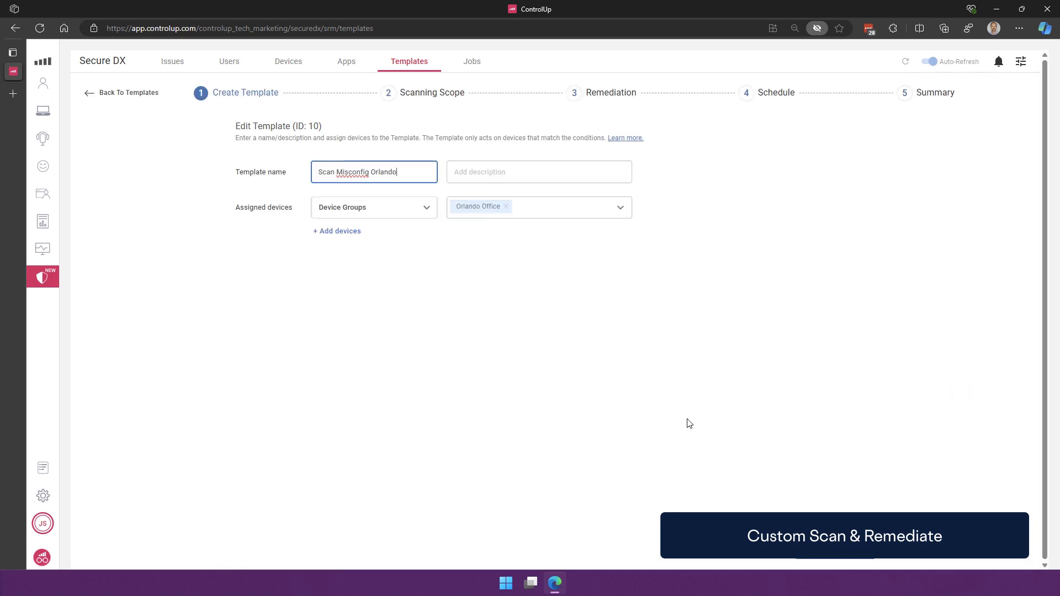
pyautogui.click(841, 558)
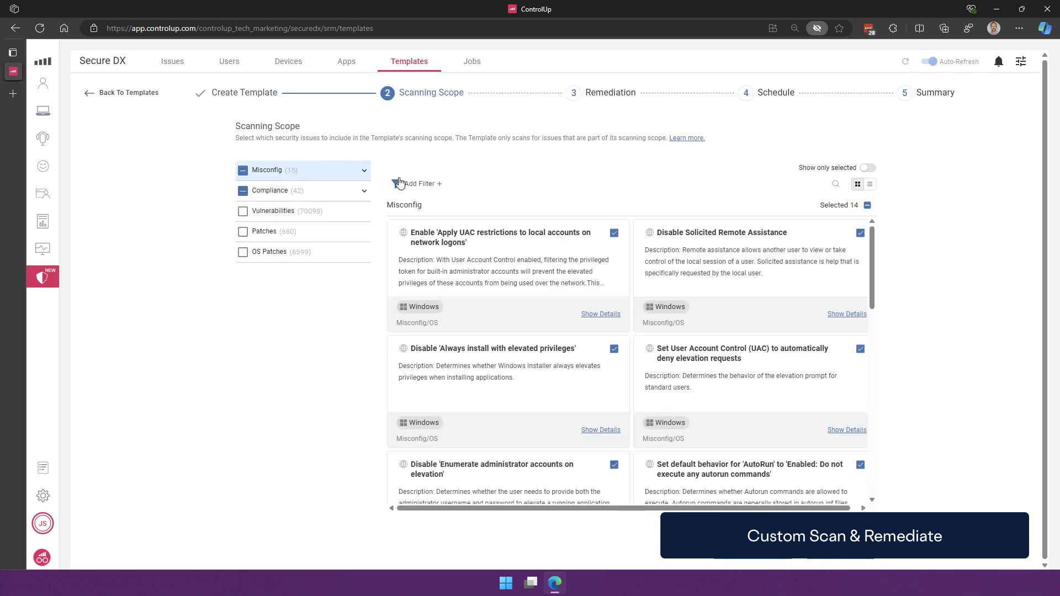
# Include the custom issue "Check for presence of file" from the Compliance Security Checks in the template's scanning scope.
pyautogui.click(363, 172)
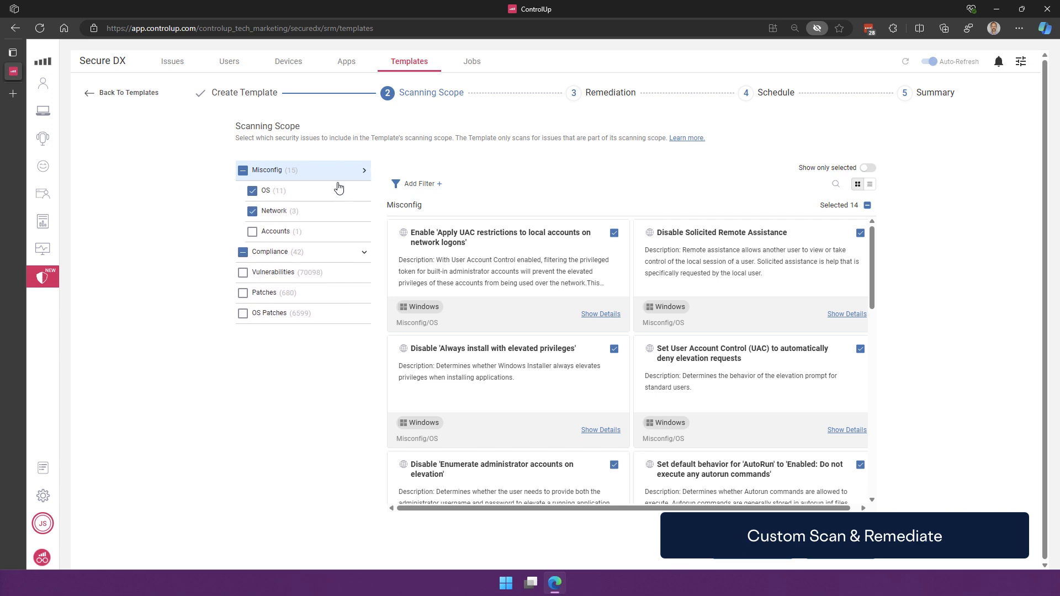
pyautogui.click(363, 252)
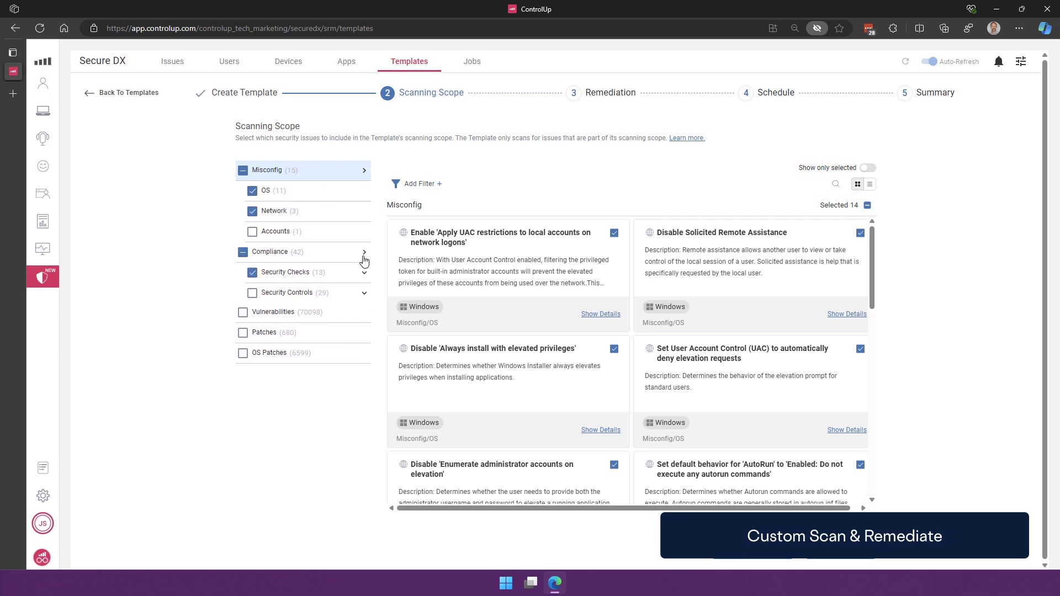
pyautogui.click(328, 274)
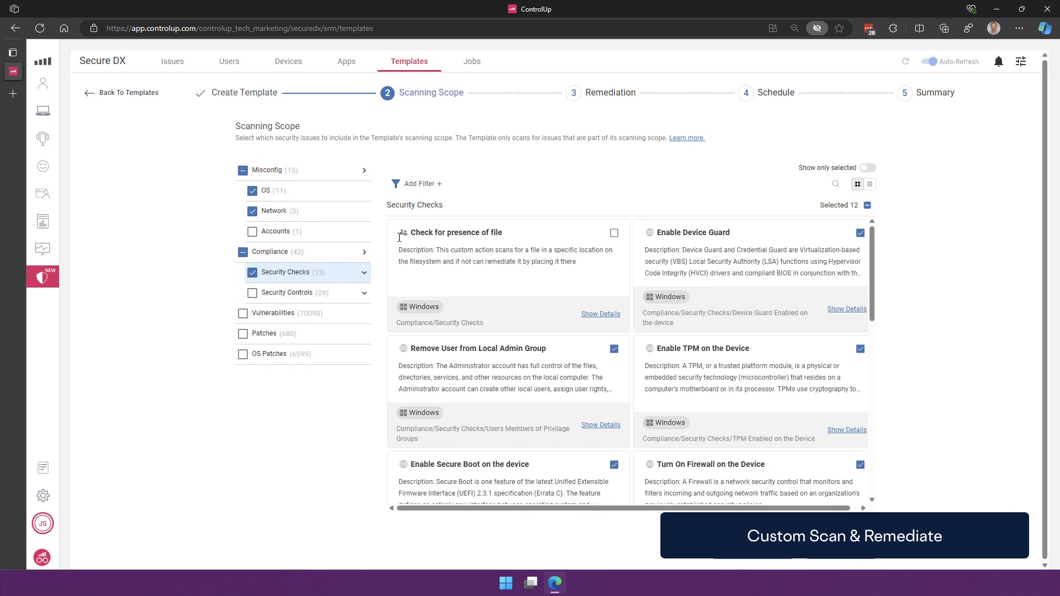
pyautogui.moveTo(405, 238)
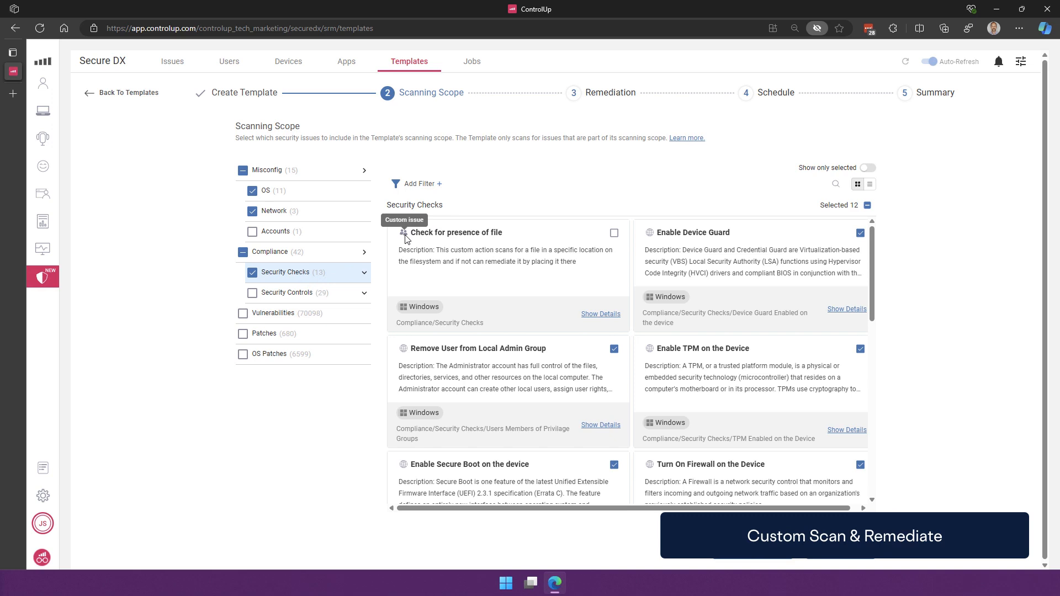
pyautogui.moveTo(405, 350)
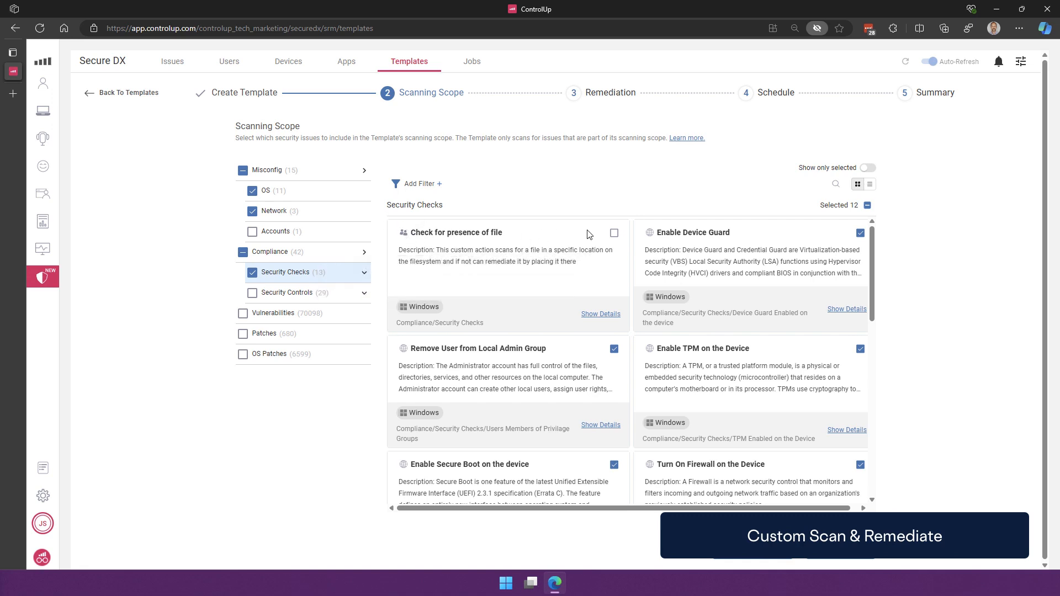
pyautogui.click(614, 232)
# Keep the template's auto remediation disabled and its daily scan schedule as set, and save the updated template.
pyautogui.click(854, 558)
pyautogui.click(411, 337)
pyautogui.click(703, 372)
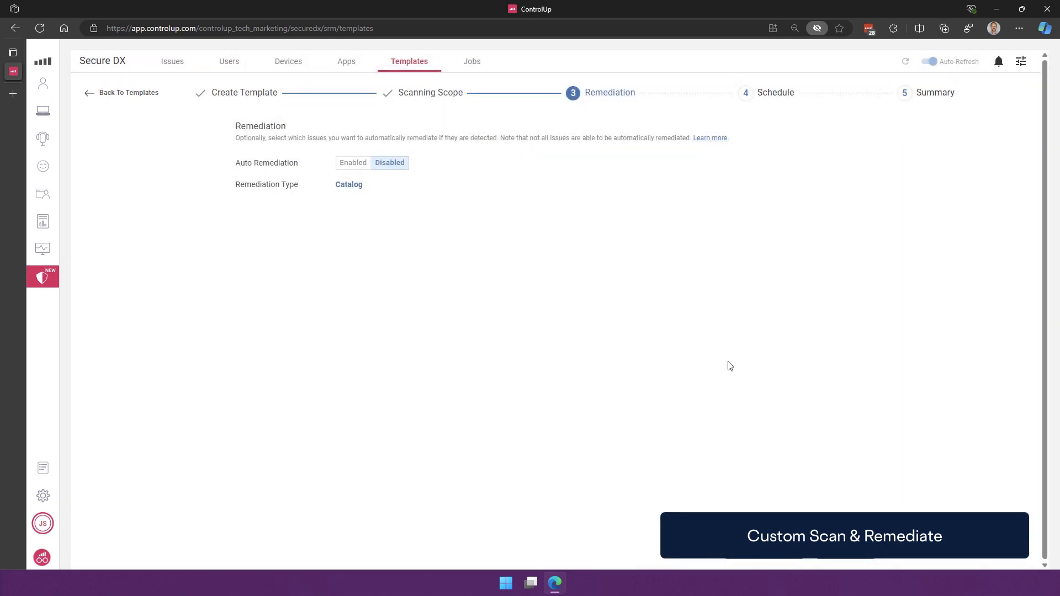
pyautogui.click(850, 559)
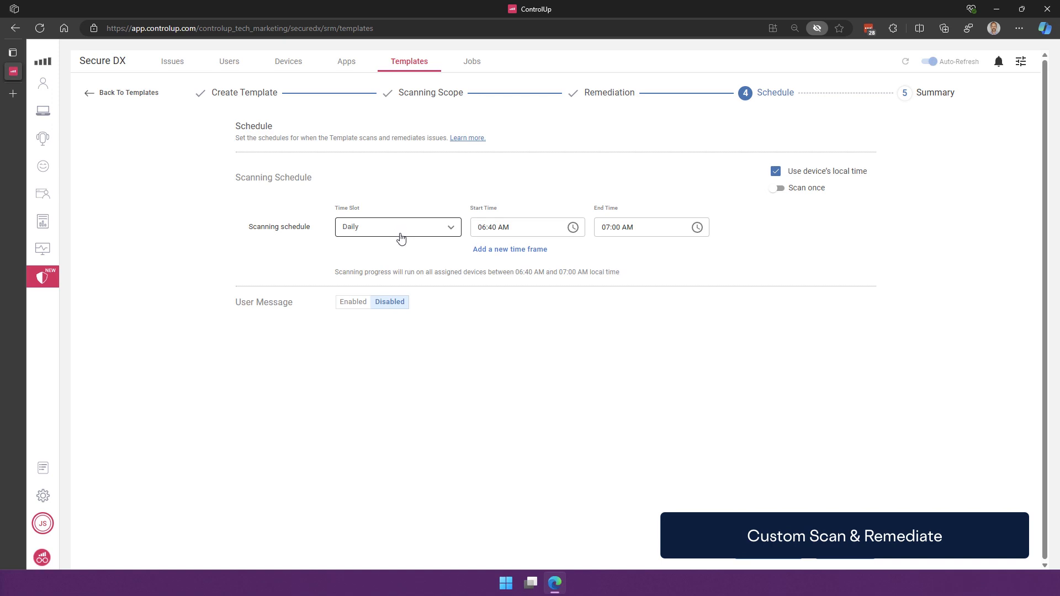
pyautogui.click(862, 557)
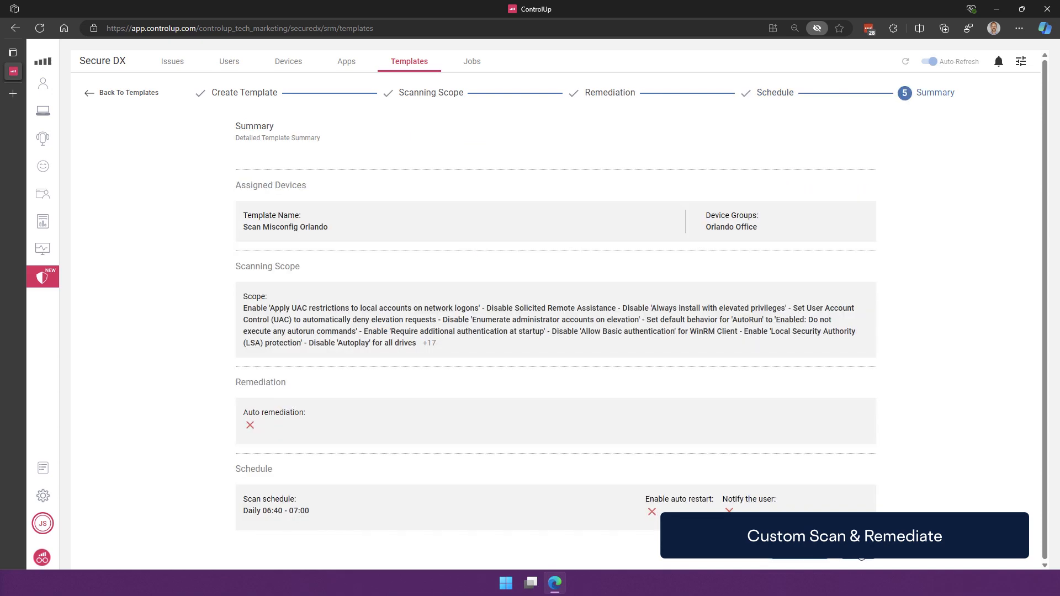
pyautogui.click(862, 555)
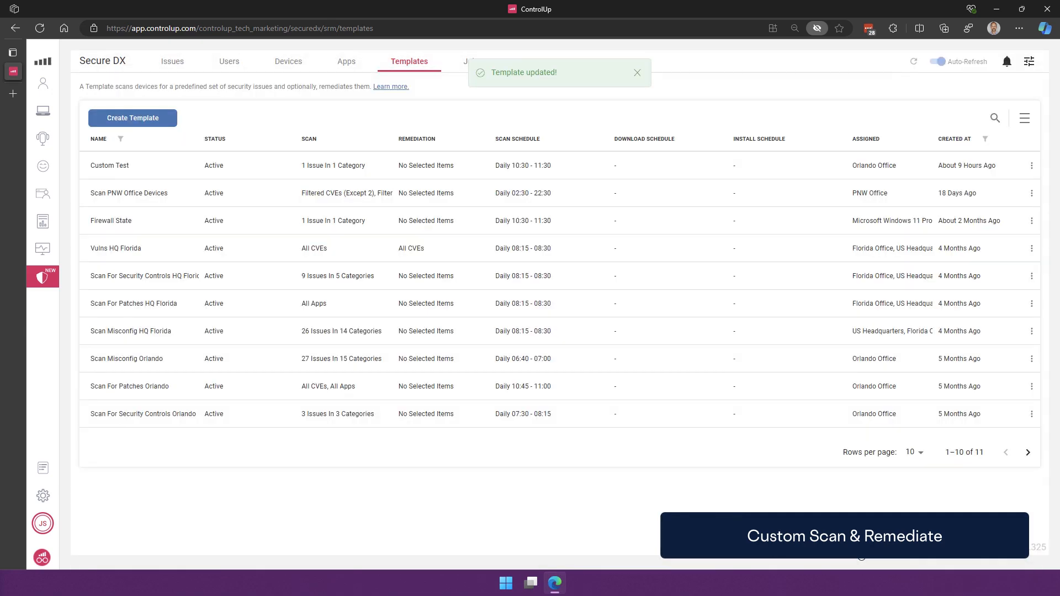
# Reopen the Orlando Office XPS laptop from the device list and start a scan of that device.
pyautogui.click(296, 66)
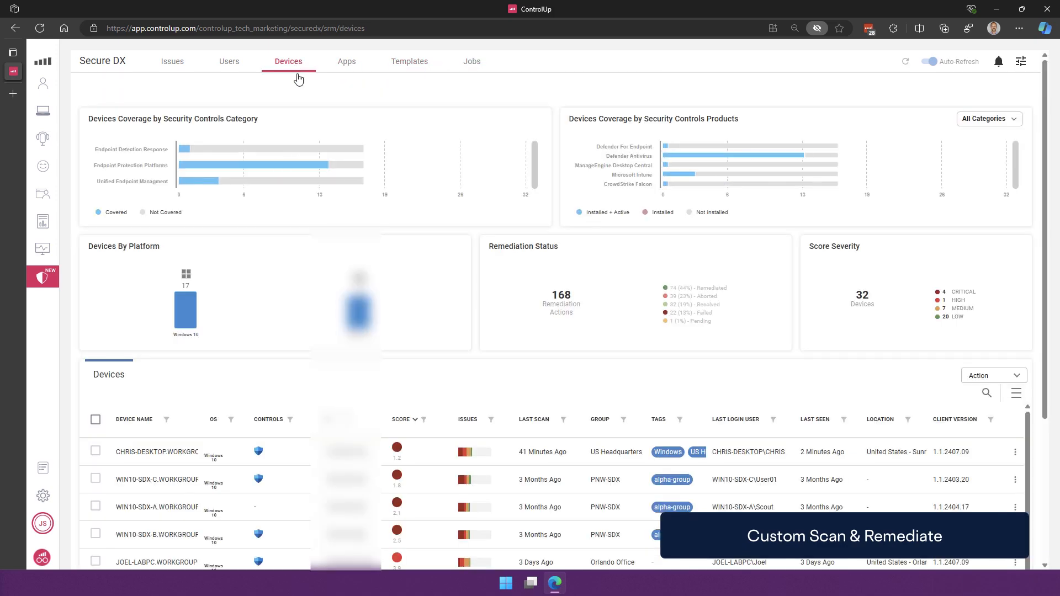
pyautogui.scroll(-2, 174, 489)
pyautogui.scroll(-2, 173, 490)
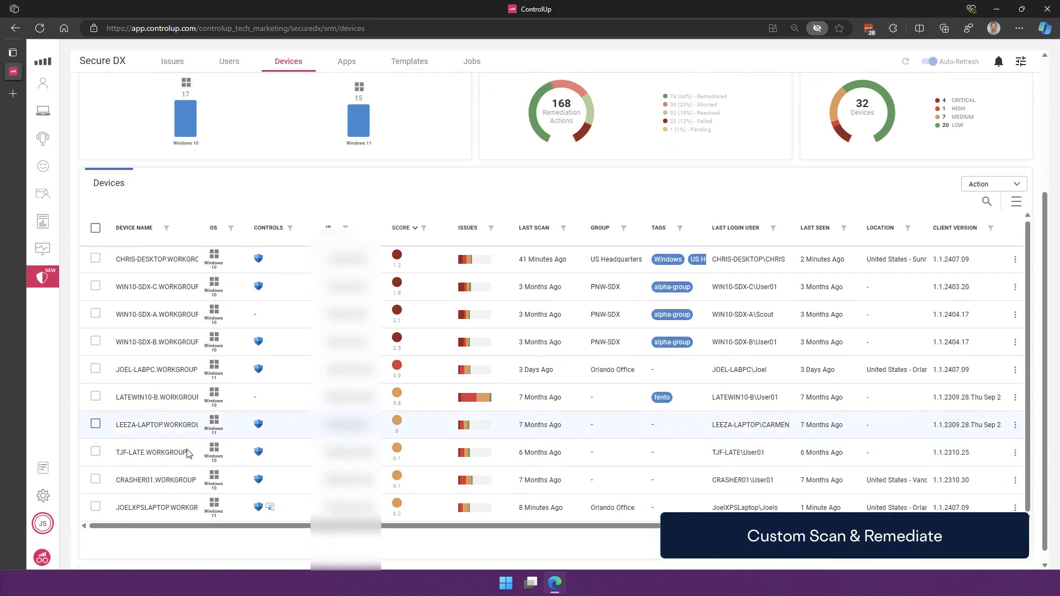
pyautogui.click(169, 502)
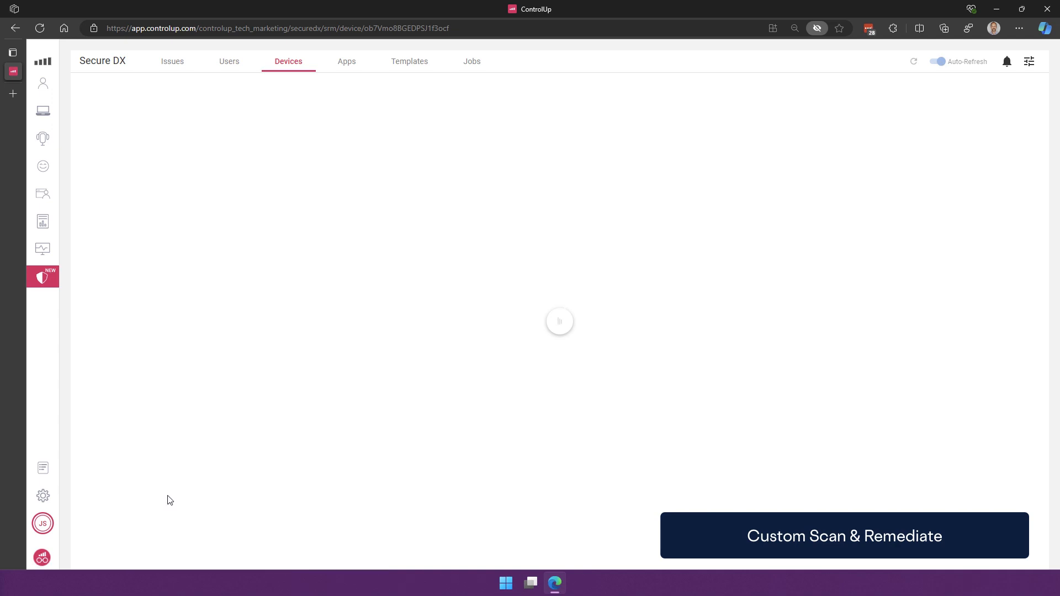
pyautogui.click(1009, 388)
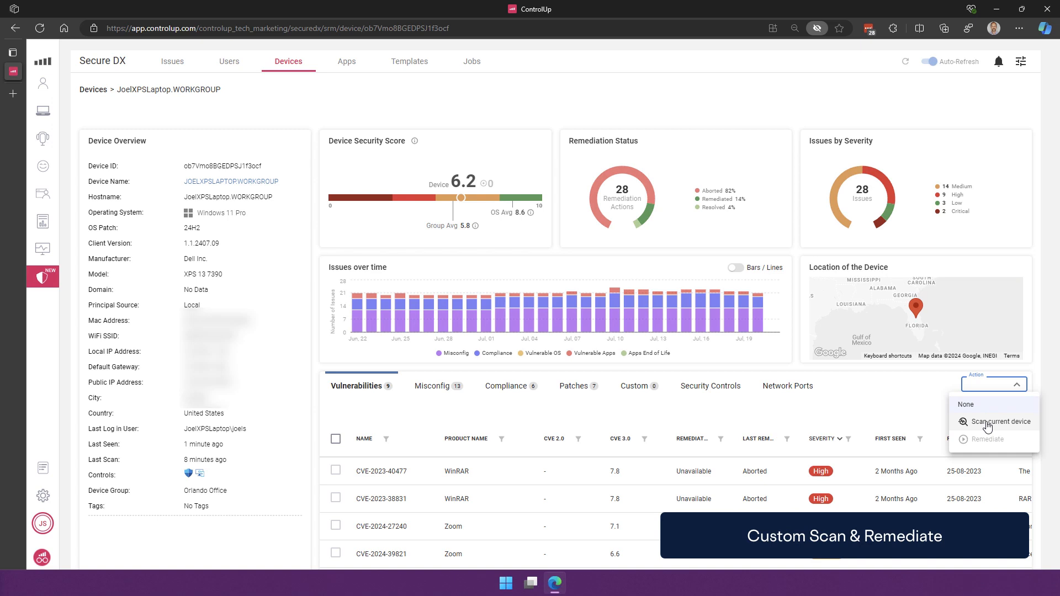
pyautogui.click(986, 424)
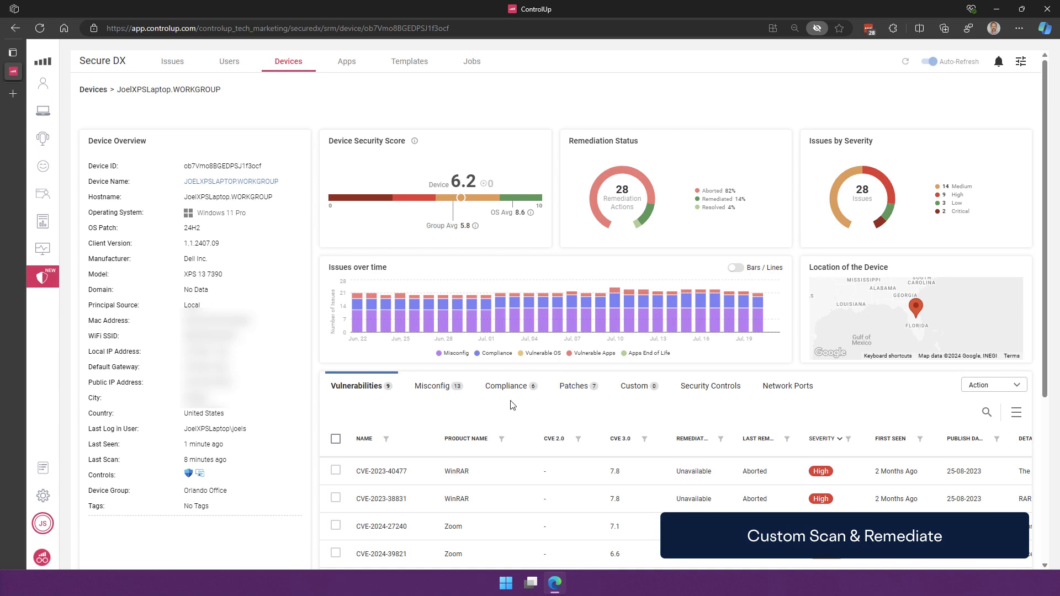
# Refresh the laptop's scan data and show its detected custom issues.
pyautogui.click(905, 62)
pyautogui.click(906, 62)
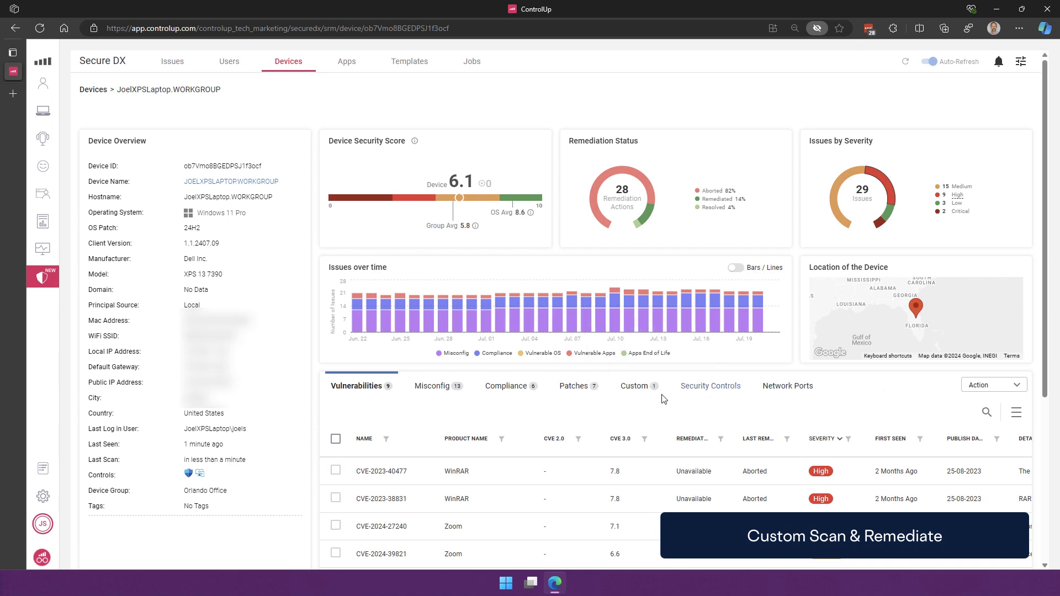
pyautogui.click(633, 391)
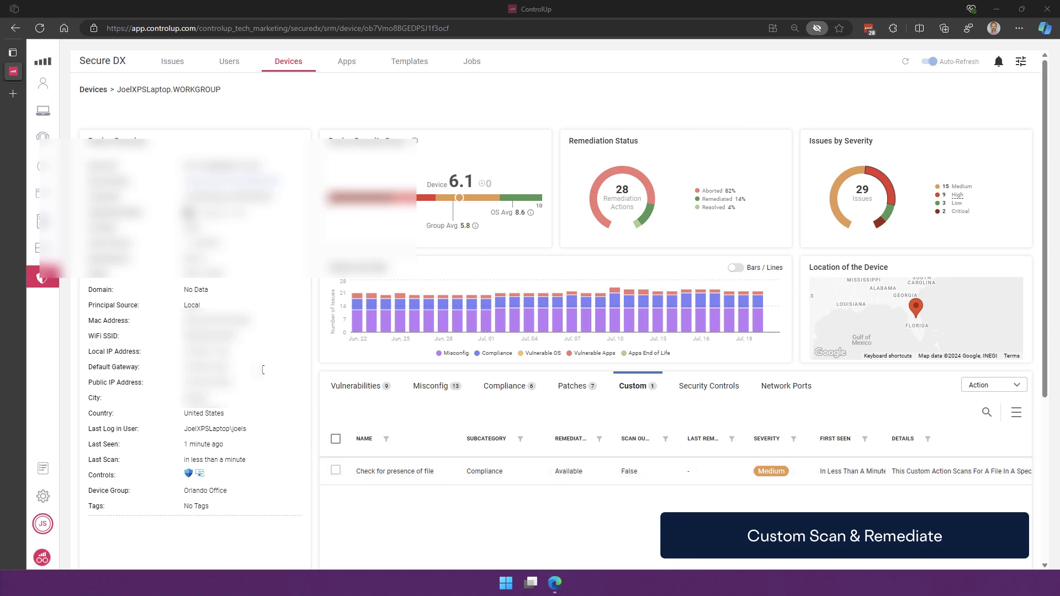
# Open the Orlando Office XPS laptop's device details page in a new browser tab and switch to it.
pyautogui.rightClick(234, 184)
pyautogui.click(280, 194)
pyautogui.click(15, 94)
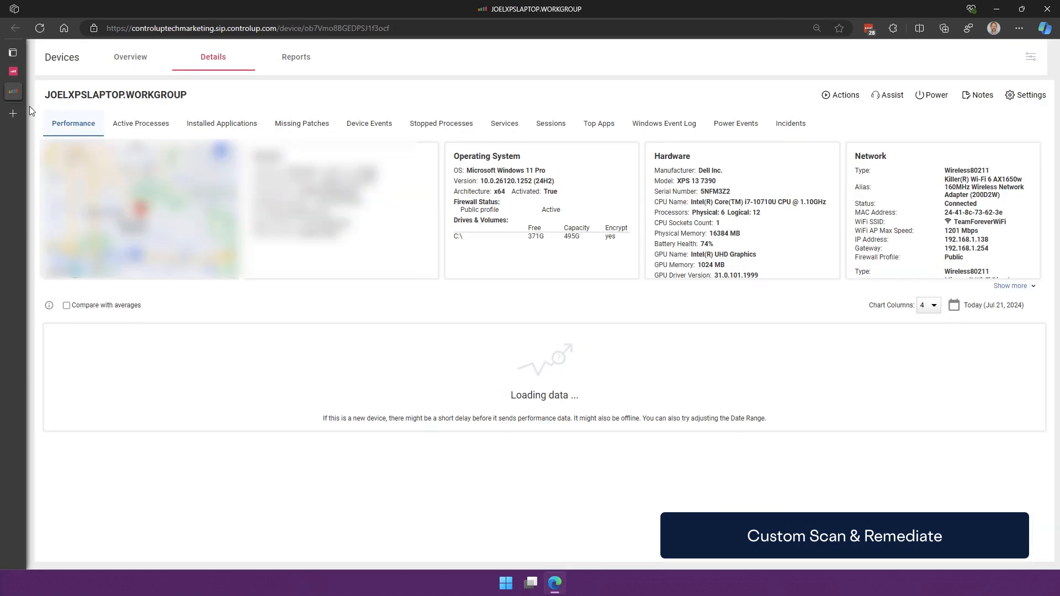
# Start a Remote Control session on the laptop for its logged-in user, without asking for user consent.
pyautogui.click(852, 95)
pyautogui.click(904, 97)
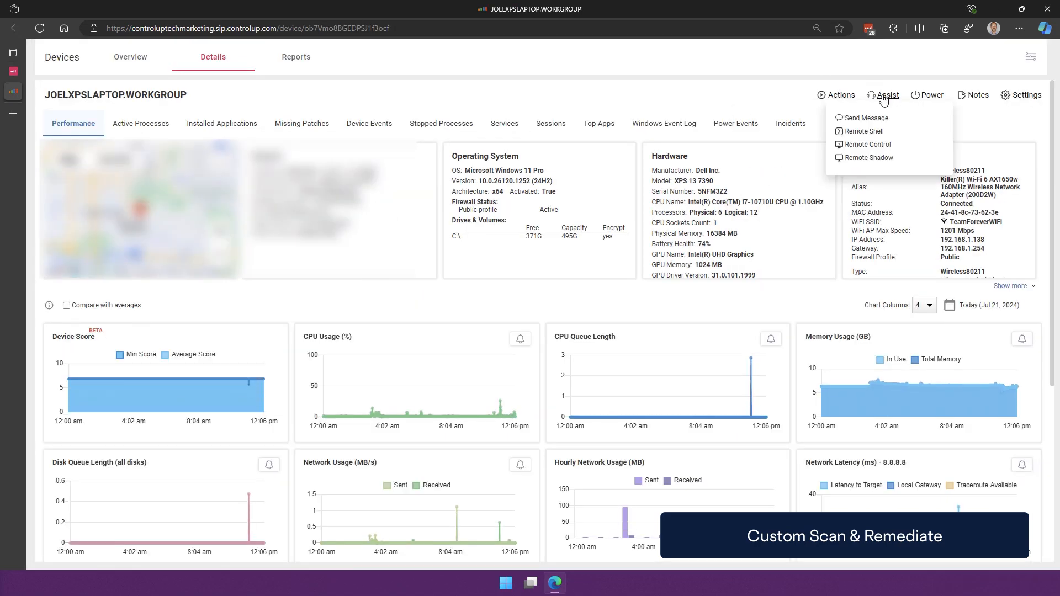
pyautogui.click(938, 142)
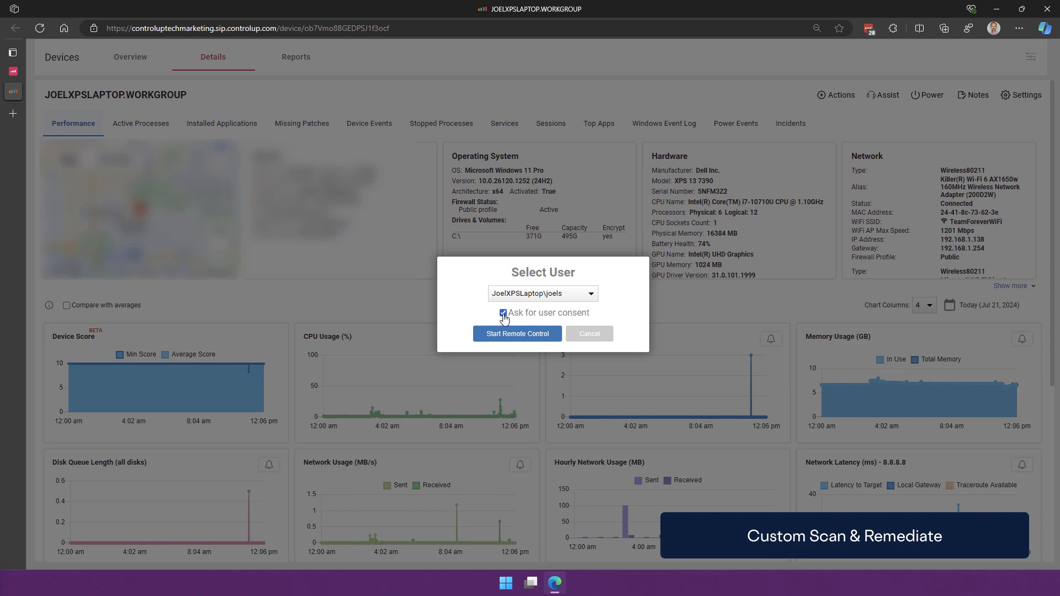
pyautogui.click(522, 295)
pyautogui.click(516, 313)
pyautogui.click(511, 334)
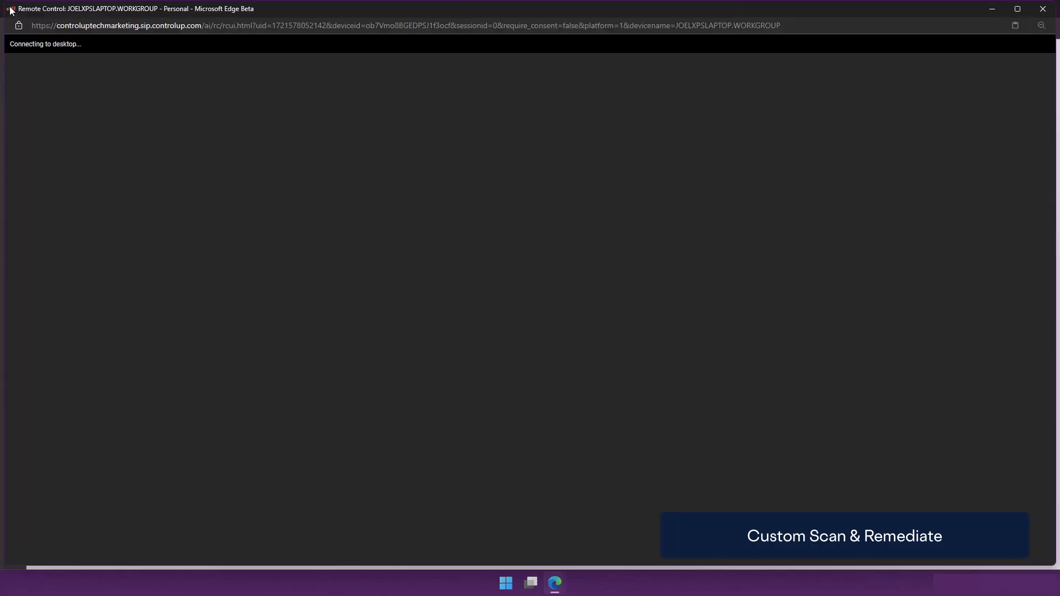
# Resize and reposition the remote control window over the console to inspect the laptop's C:\Temp folder.
pyautogui.moveTo(5, 1); pyautogui.dragTo(408, 195)
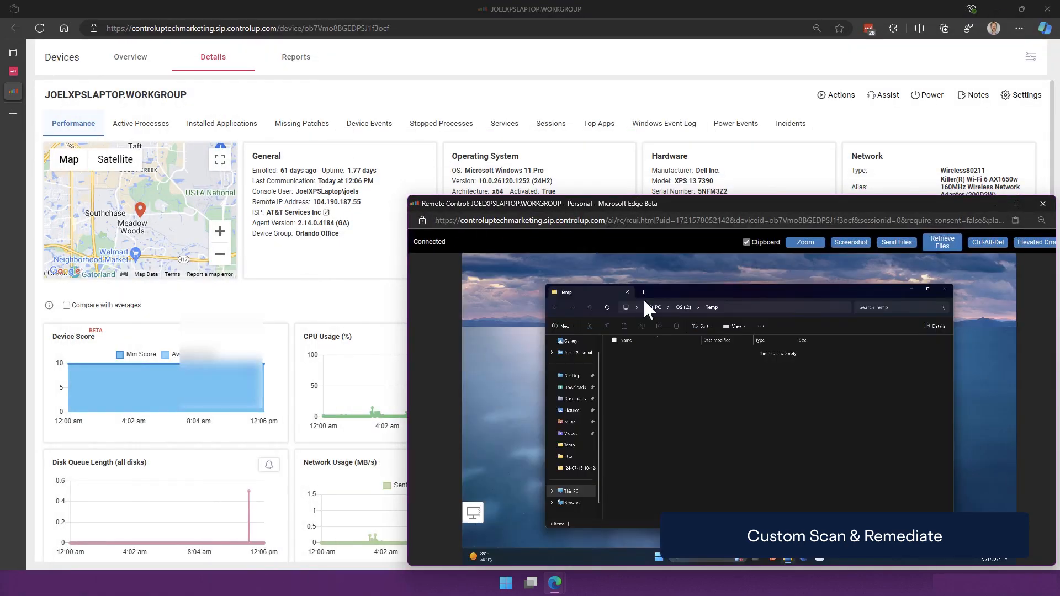
pyautogui.moveTo(670, 210); pyautogui.dragTo(435, 121)
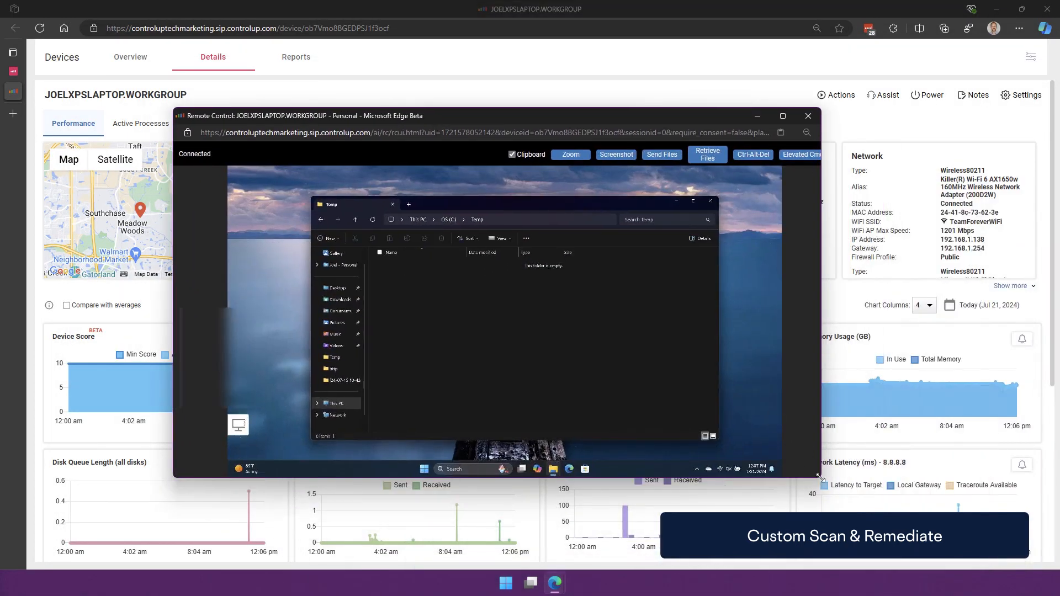
pyautogui.moveTo(821, 478); pyautogui.dragTo(968, 545)
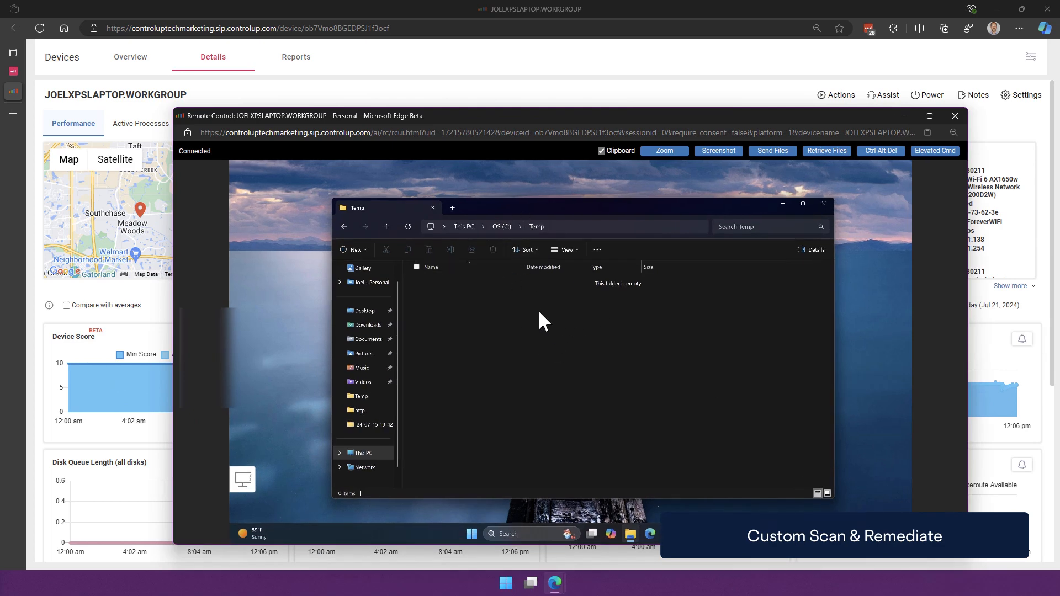
pyautogui.moveTo(475, 117); pyautogui.dragTo(537, 134)
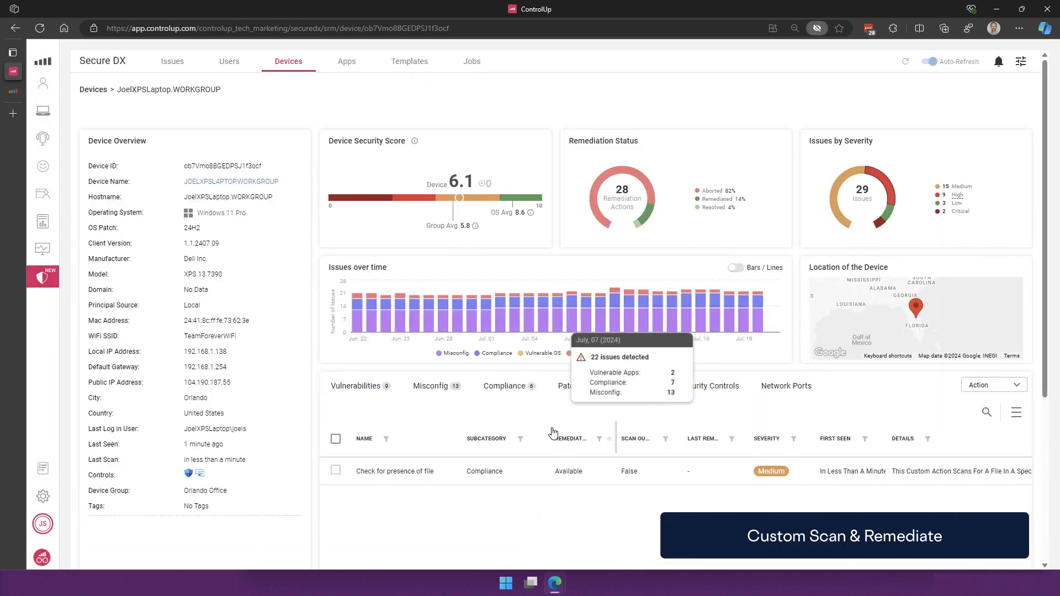
# Select the laptop's custom issue "Check for presence of file" and start a remediation for it.
pyautogui.click(335, 470)
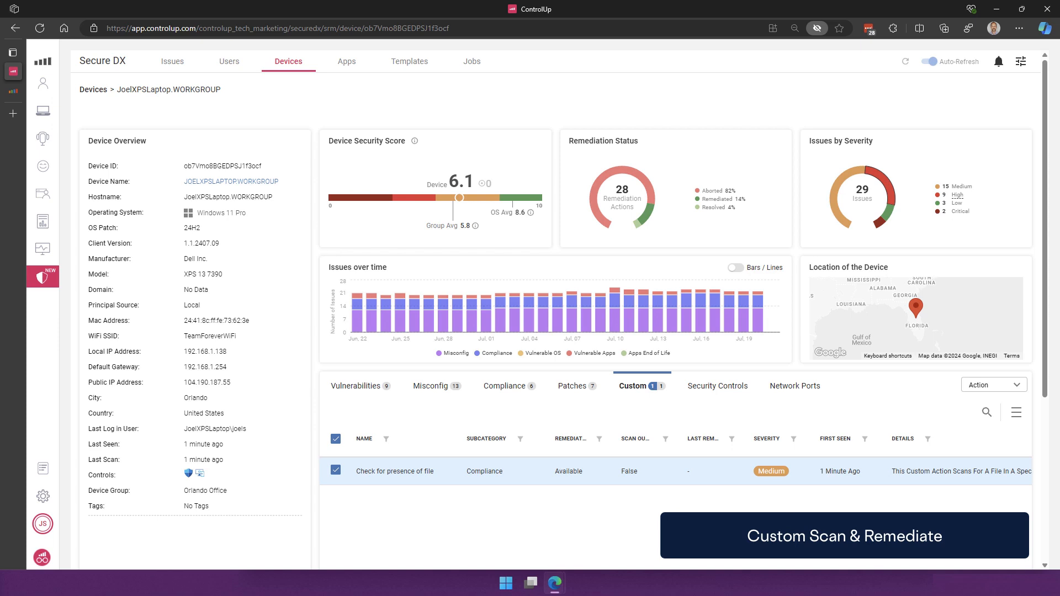
pyautogui.click(969, 387)
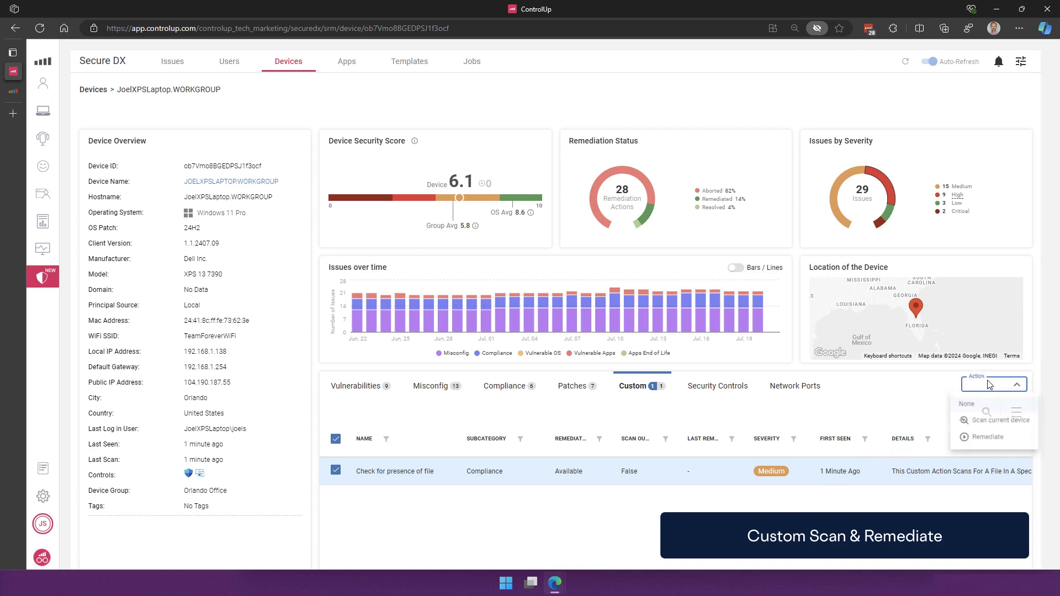
pyautogui.click(987, 438)
# Name the remediation job "Remediate File Presence" and leave its description empty.
pyautogui.click(401, 189)
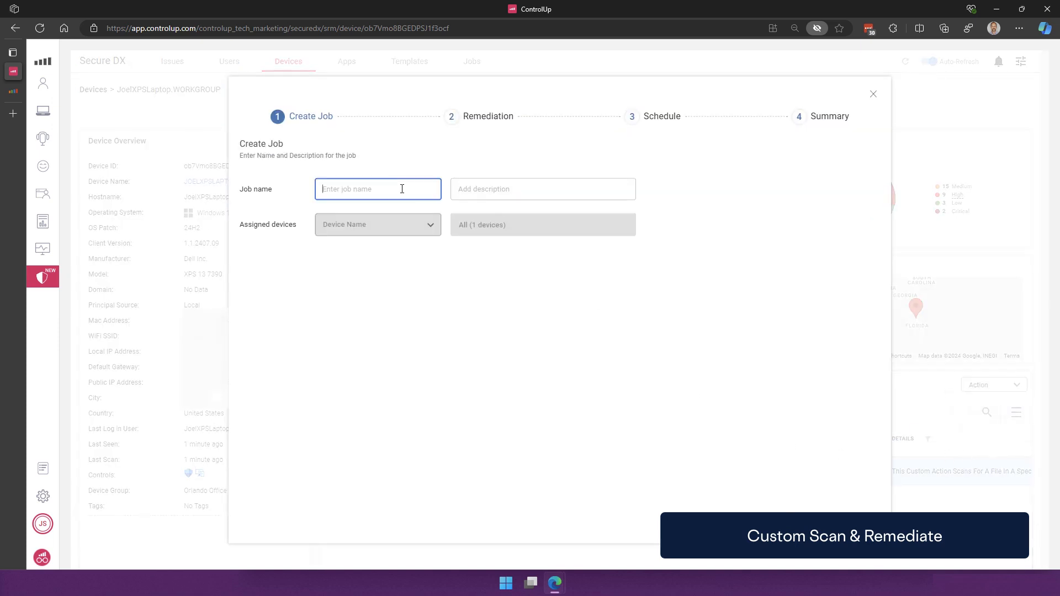
pyautogui.write('Remediate File Prese')
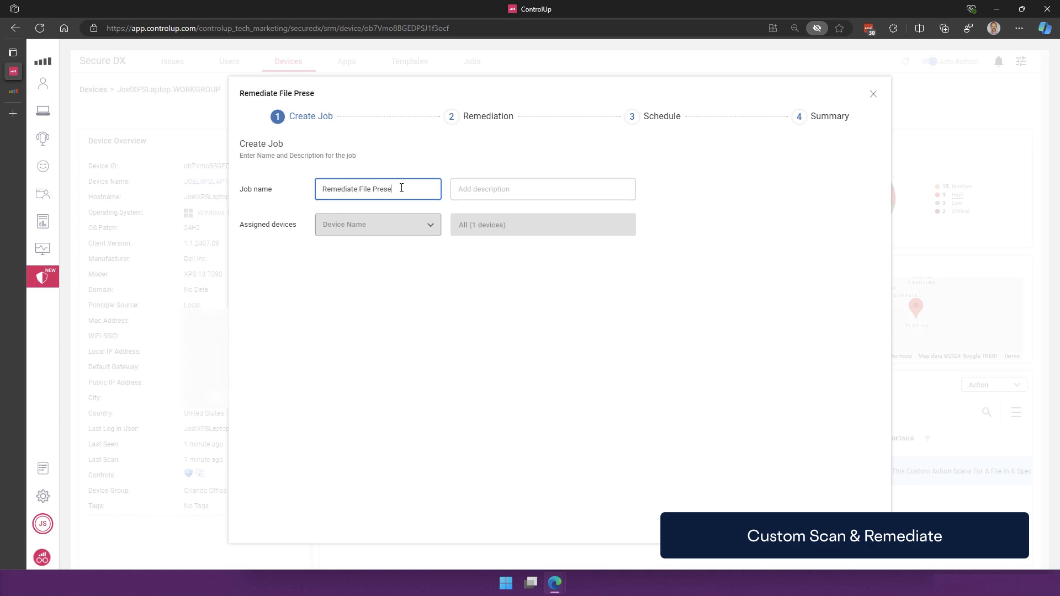
pyautogui.write('nc')
pyautogui.press('BackSpace')
pyautogui.write('nce')
pyautogui.press('Tab')
# Keep the job's immediate remediation schedule with auto restart and user message disabled, and create the job.
pyautogui.click(859, 525)
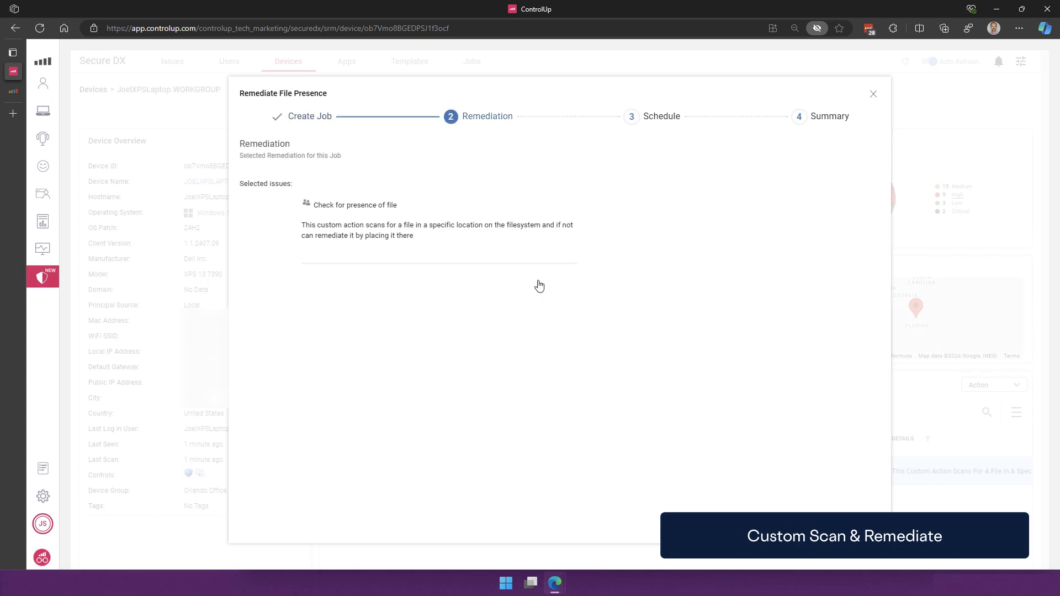
pyautogui.click(859, 525)
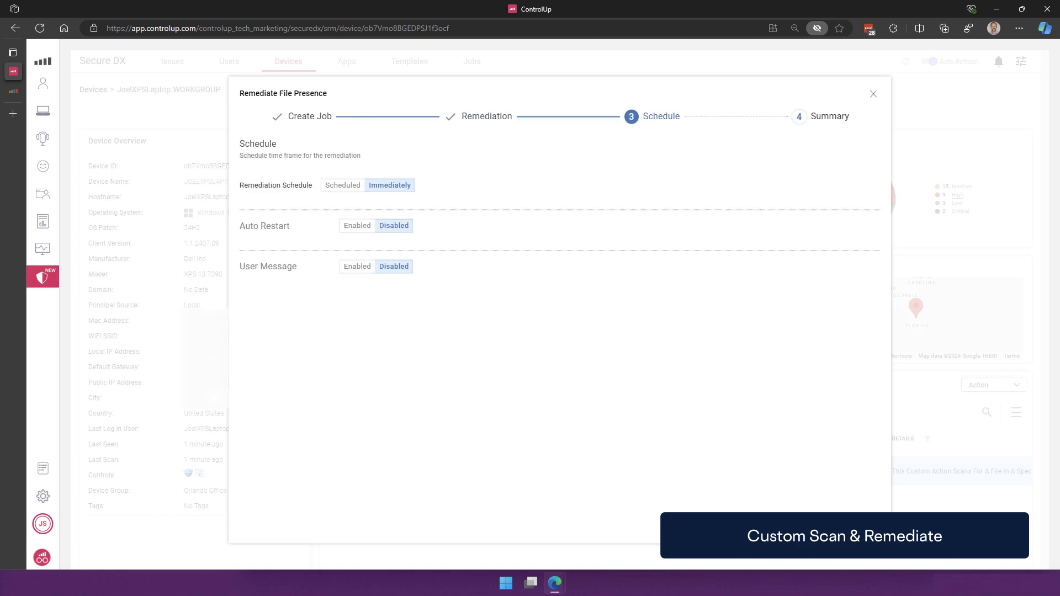
pyautogui.click(859, 526)
pyautogui.click(859, 526)
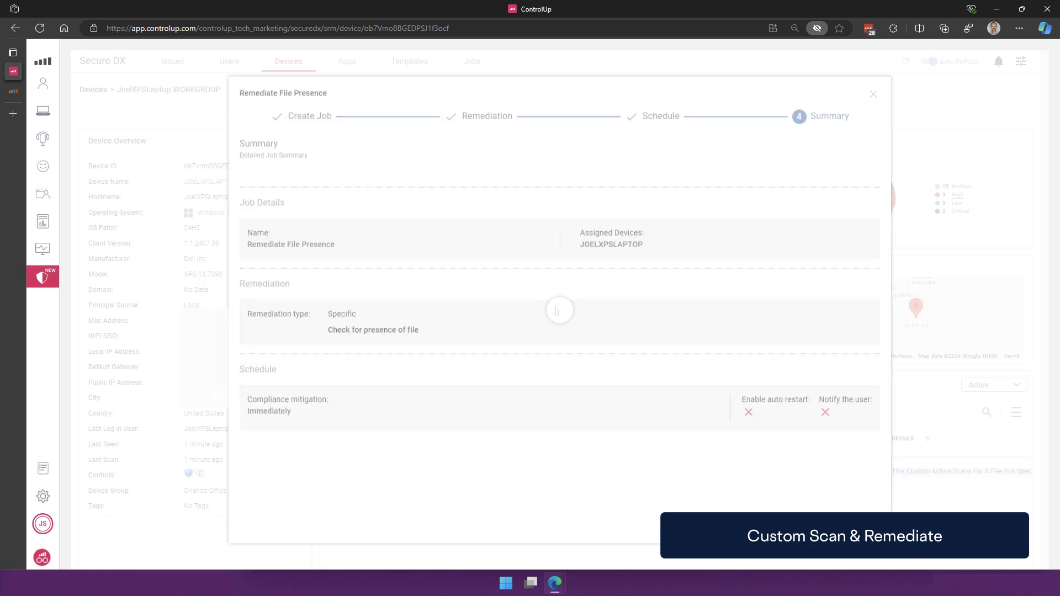
# Bring the remote control window to the front and position it to watch the laptop's Temp folder below the console navigation.
pyautogui.moveTo(554, 583)
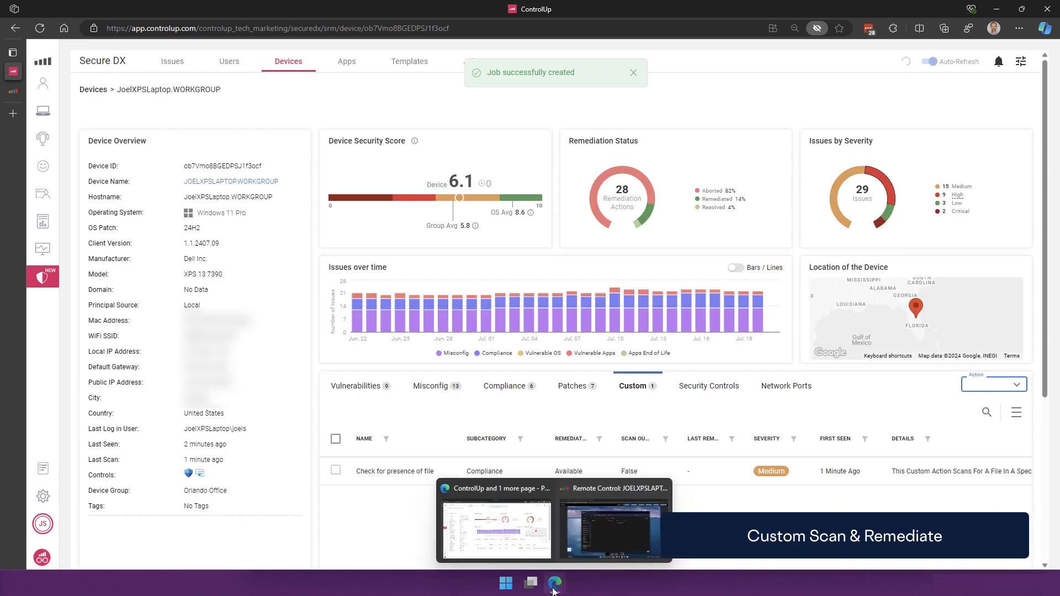
pyautogui.click(610, 535)
pyautogui.moveTo(458, 133); pyautogui.dragTo(481, 202)
pyautogui.moveTo(277, 191); pyautogui.dragTo(187, 138)
pyautogui.moveTo(401, 149); pyautogui.dragTo(344, 171)
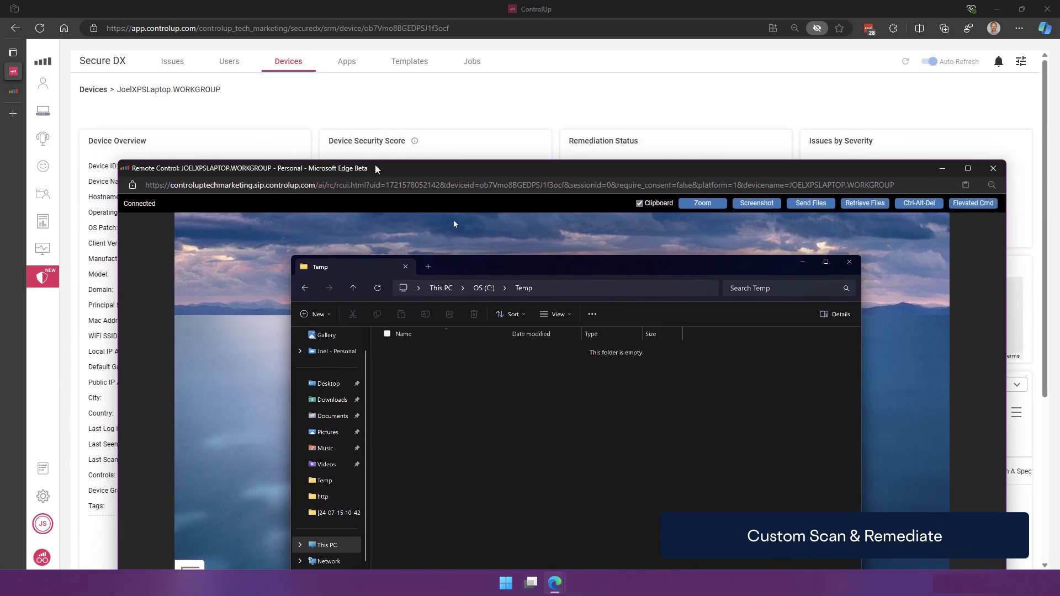
pyautogui.moveTo(386, 170); pyautogui.dragTo(365, 174)
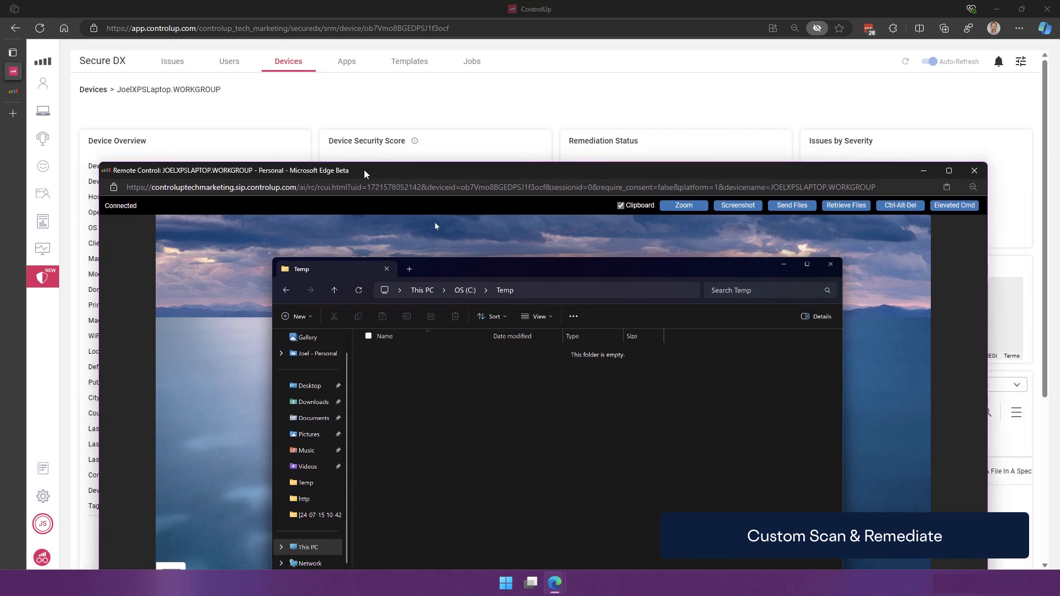
# Open the Remediate File Presence job's details from the jobs list, and return to the remote session's Temp folder.
pyautogui.click(484, 66)
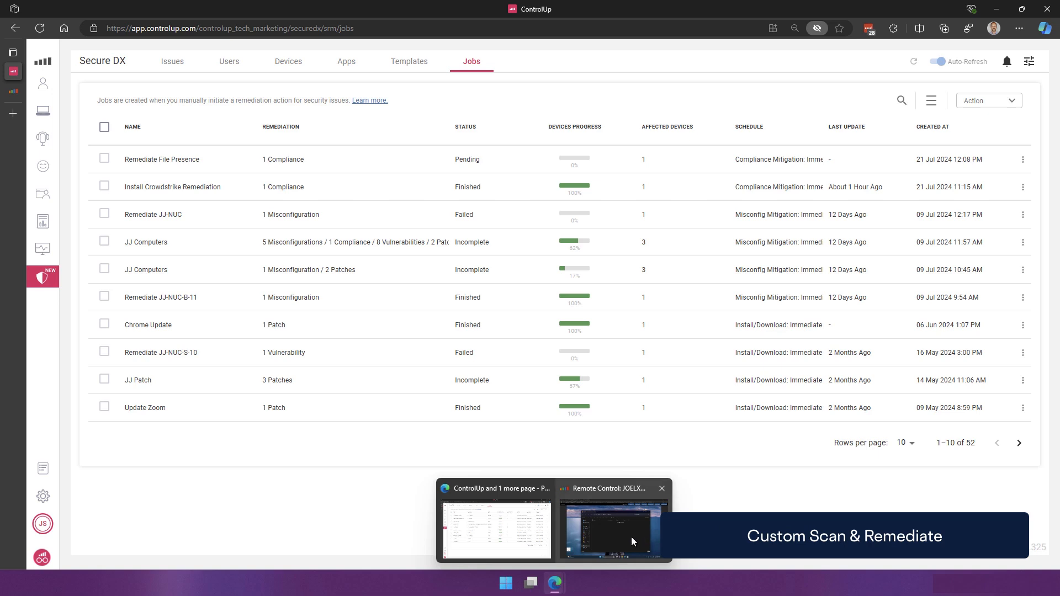
pyautogui.click(172, 164)
pyautogui.moveTo(555, 582)
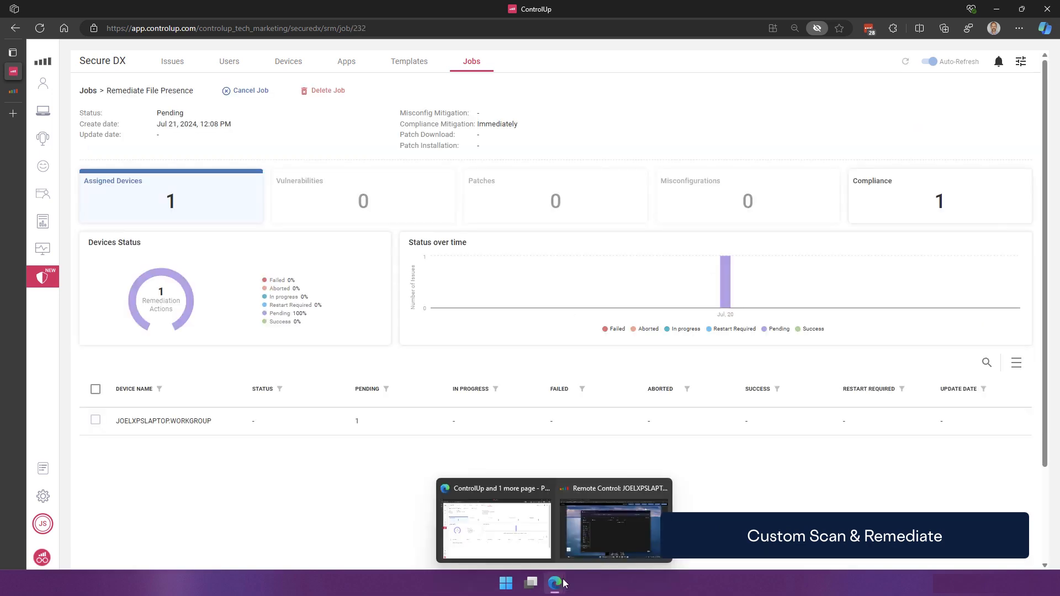
pyautogui.click(612, 527)
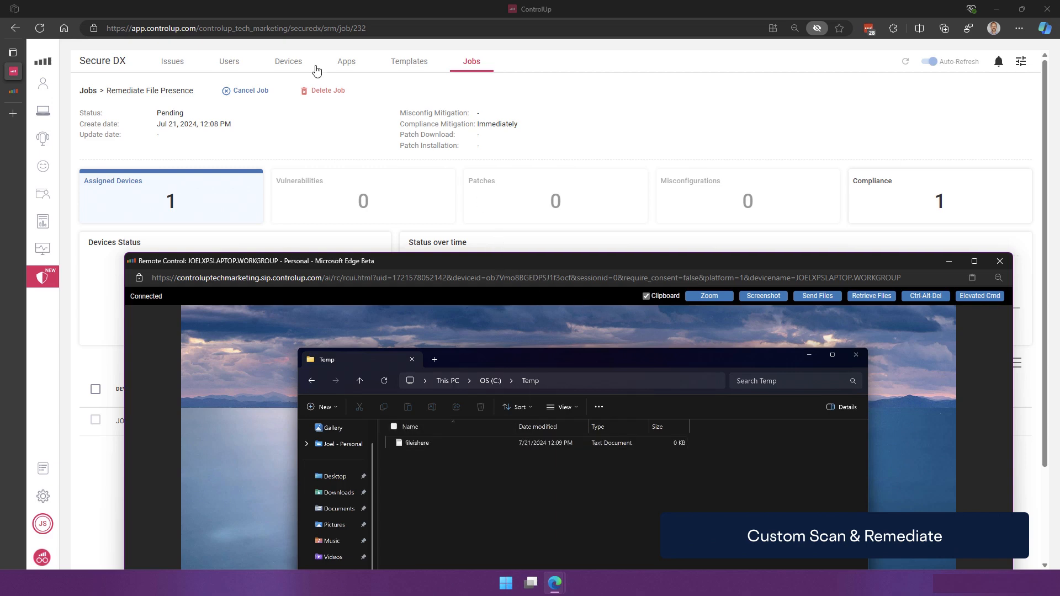
# Refresh the job's status and check the Temp folder in the remote session for the remediation file.
pyautogui.click(905, 65)
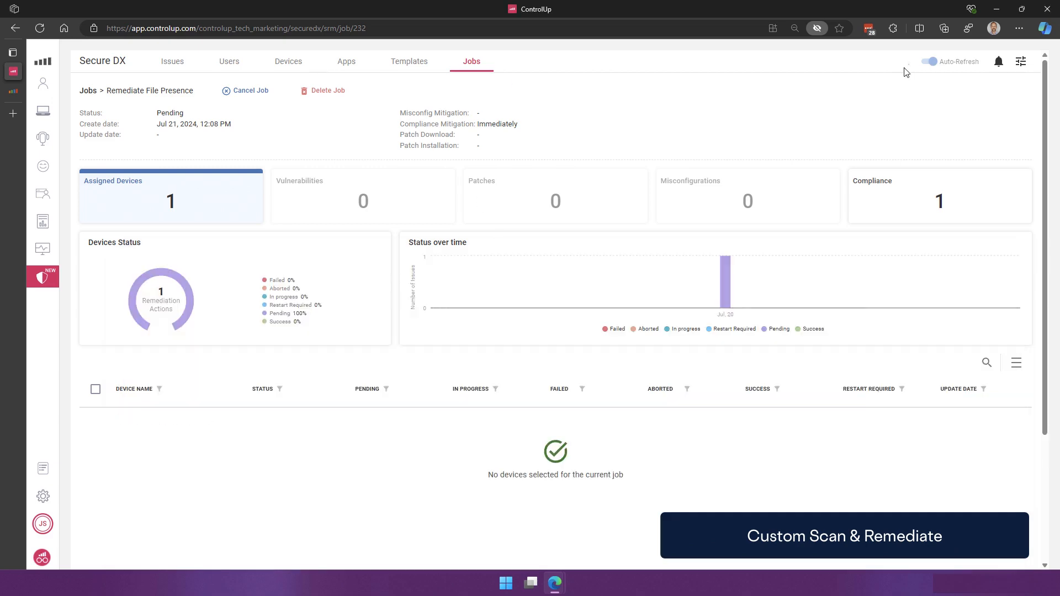
pyautogui.hotkey('alt', 'Tab')
pyautogui.moveTo(713, 266); pyautogui.dragTo(726, 292)
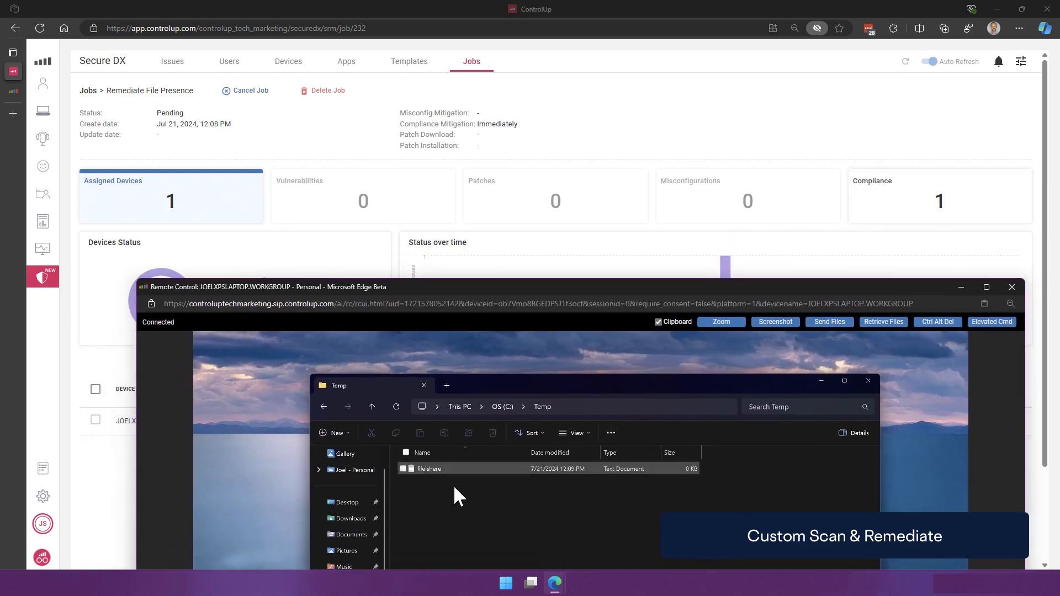
# Refresh the job details again and view the remediation result for its assigned laptop.
pyautogui.click(906, 64)
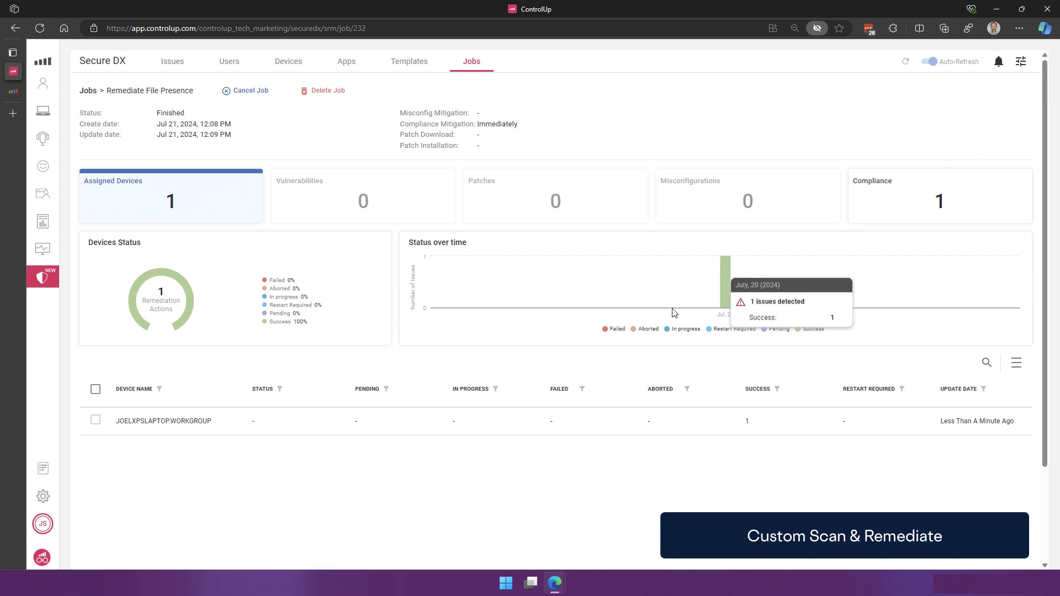
pyautogui.click(216, 421)
pyautogui.moveTo(924, 473)
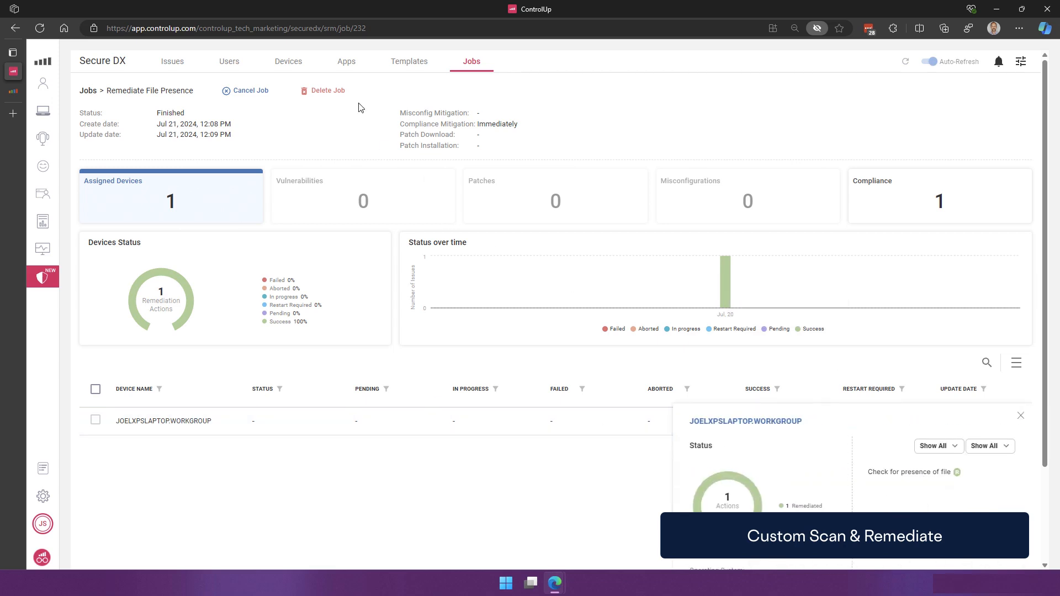
# Reopen the Orlando Office XPS laptop from the device list and check its remaining custom issues.
pyautogui.click(305, 63)
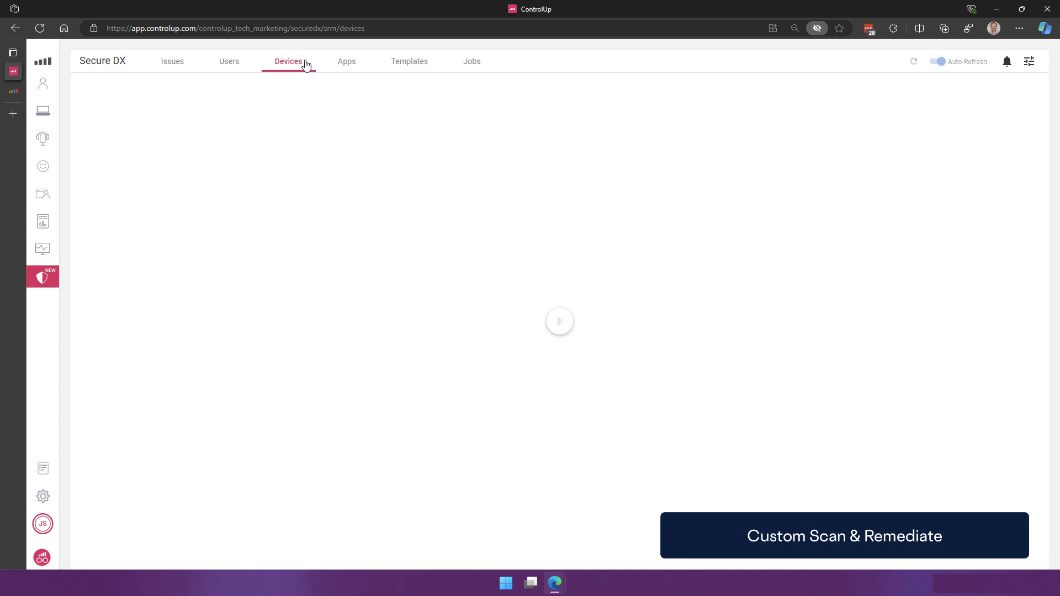
pyautogui.scroll(-4, 142, 490)
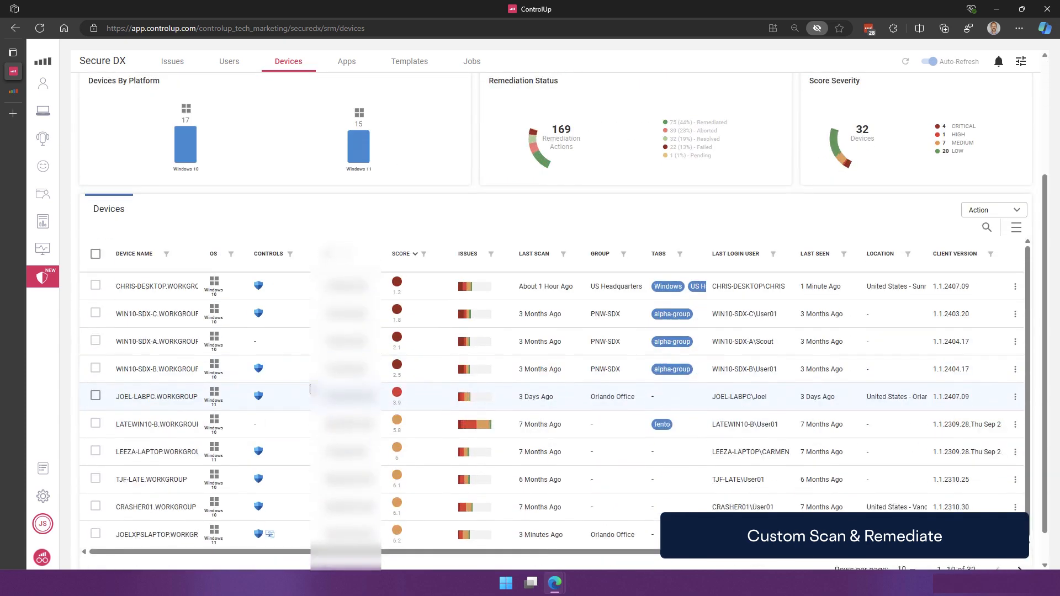
pyautogui.click(150, 495)
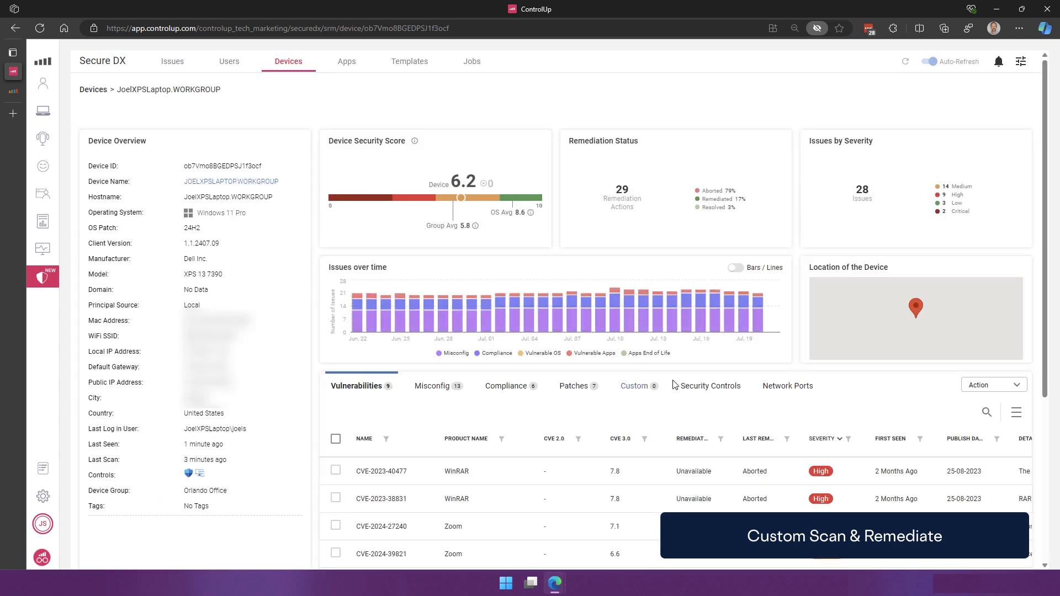
pyautogui.click(633, 386)
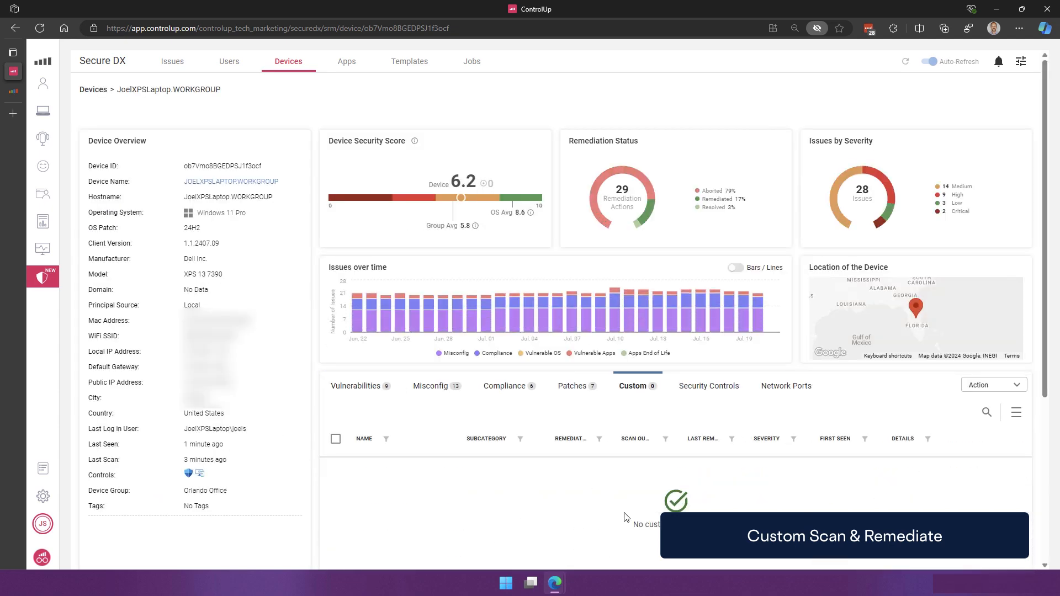